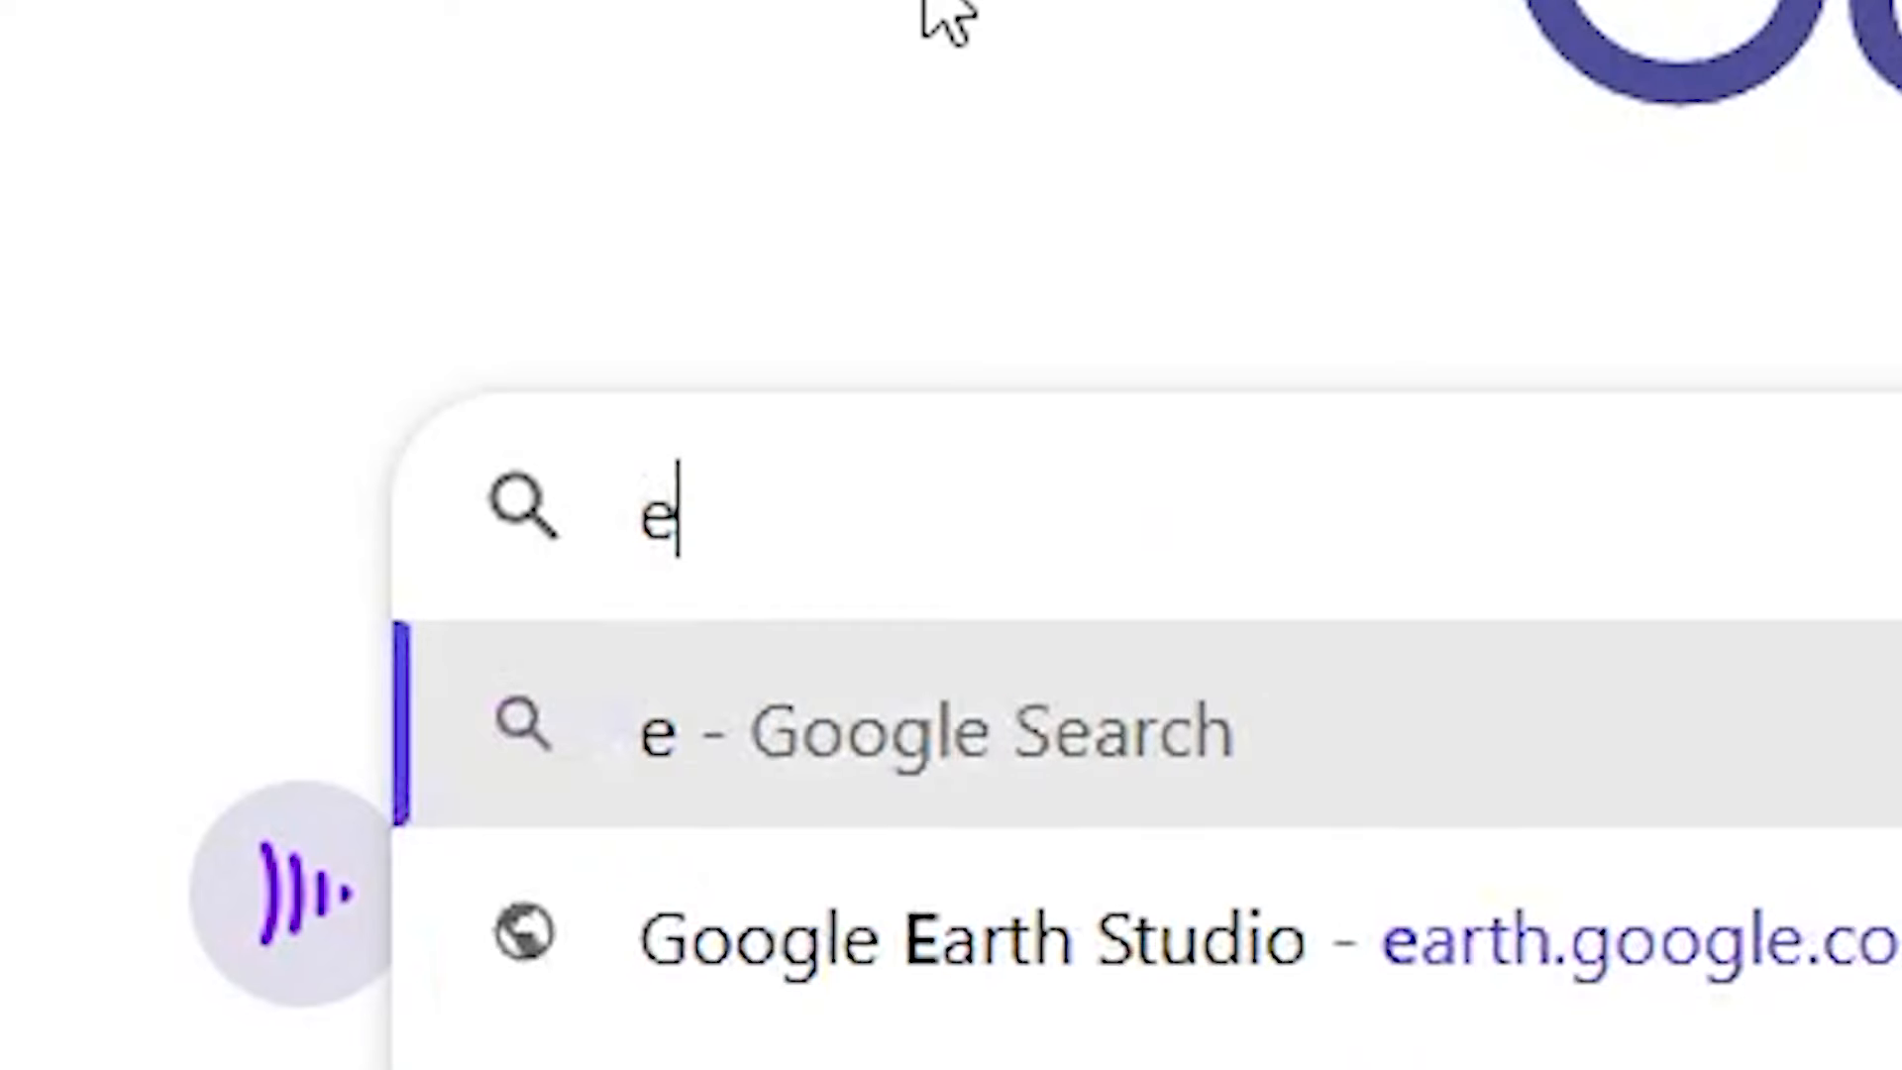
Step: Open earth.google.com/studio and complete the access request with the reason "I want to use Google Earth Studio to create shots."
type("arth.google.com")
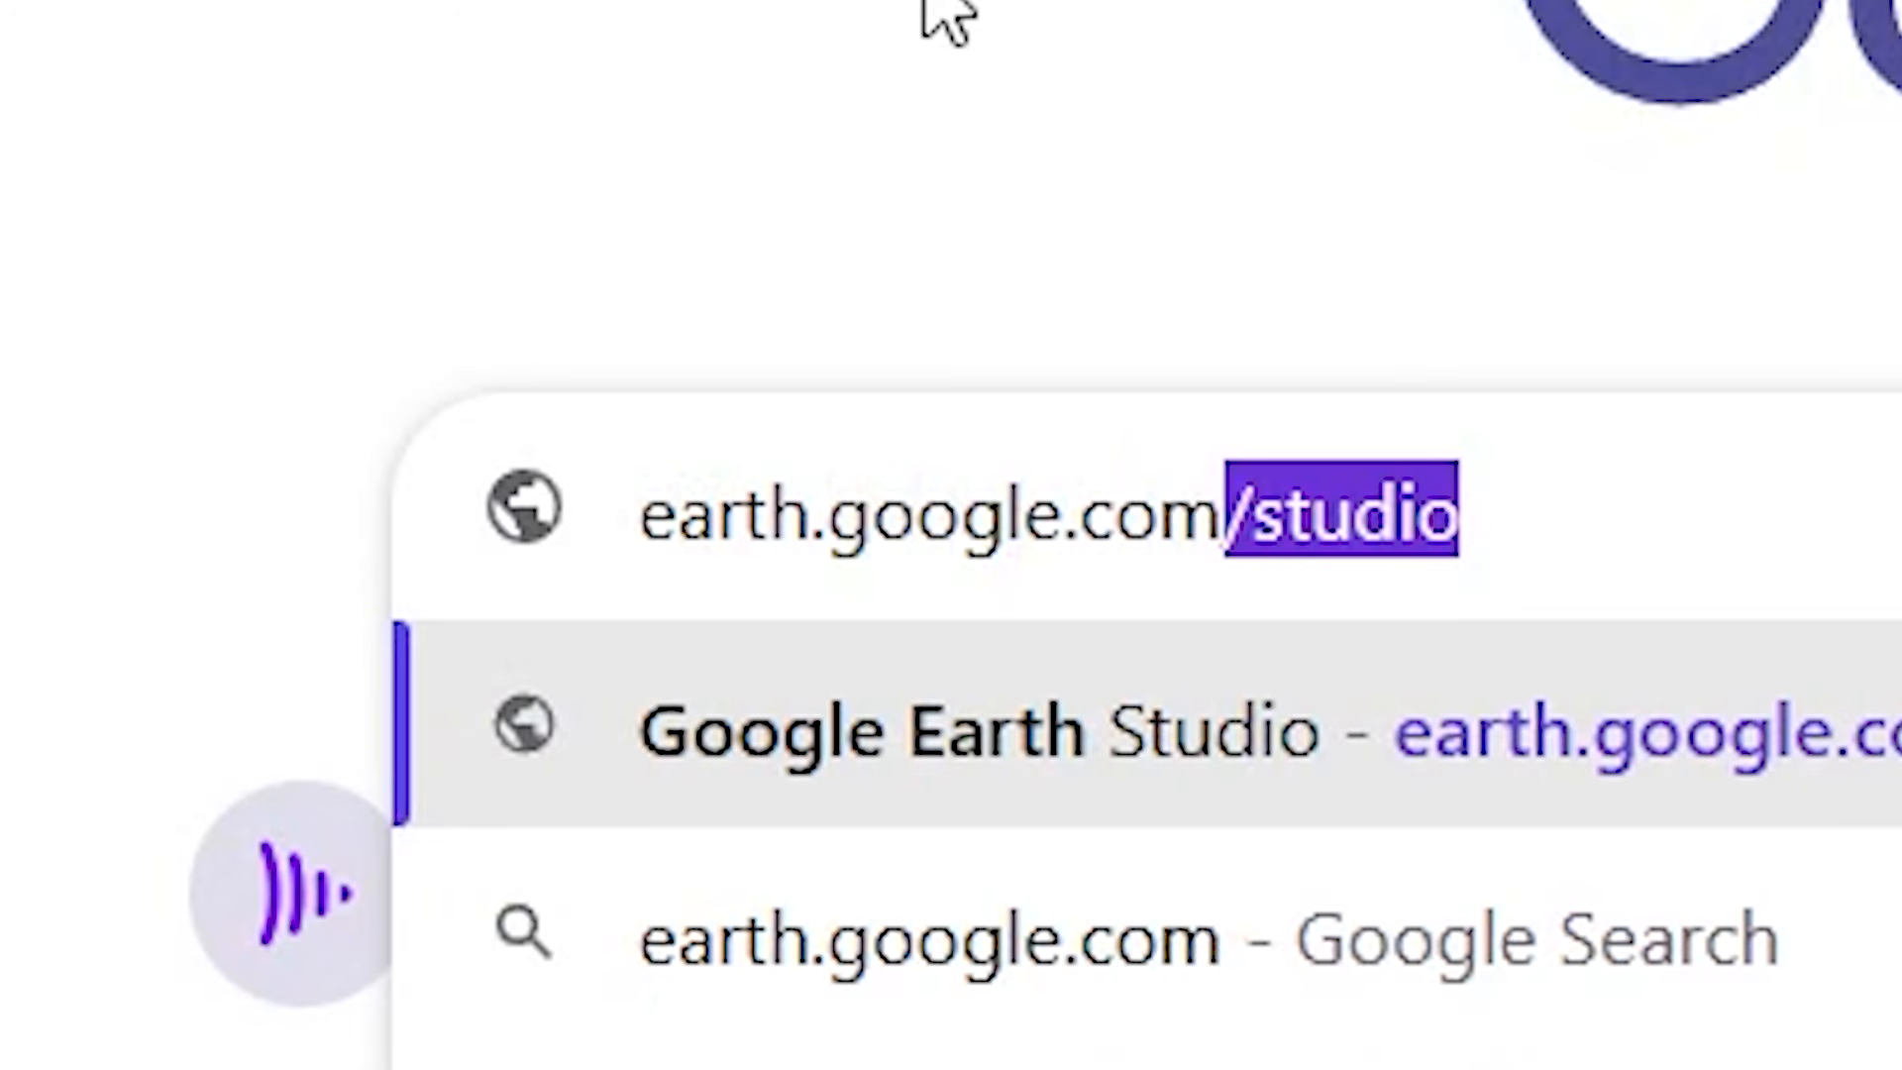
type("/stu")
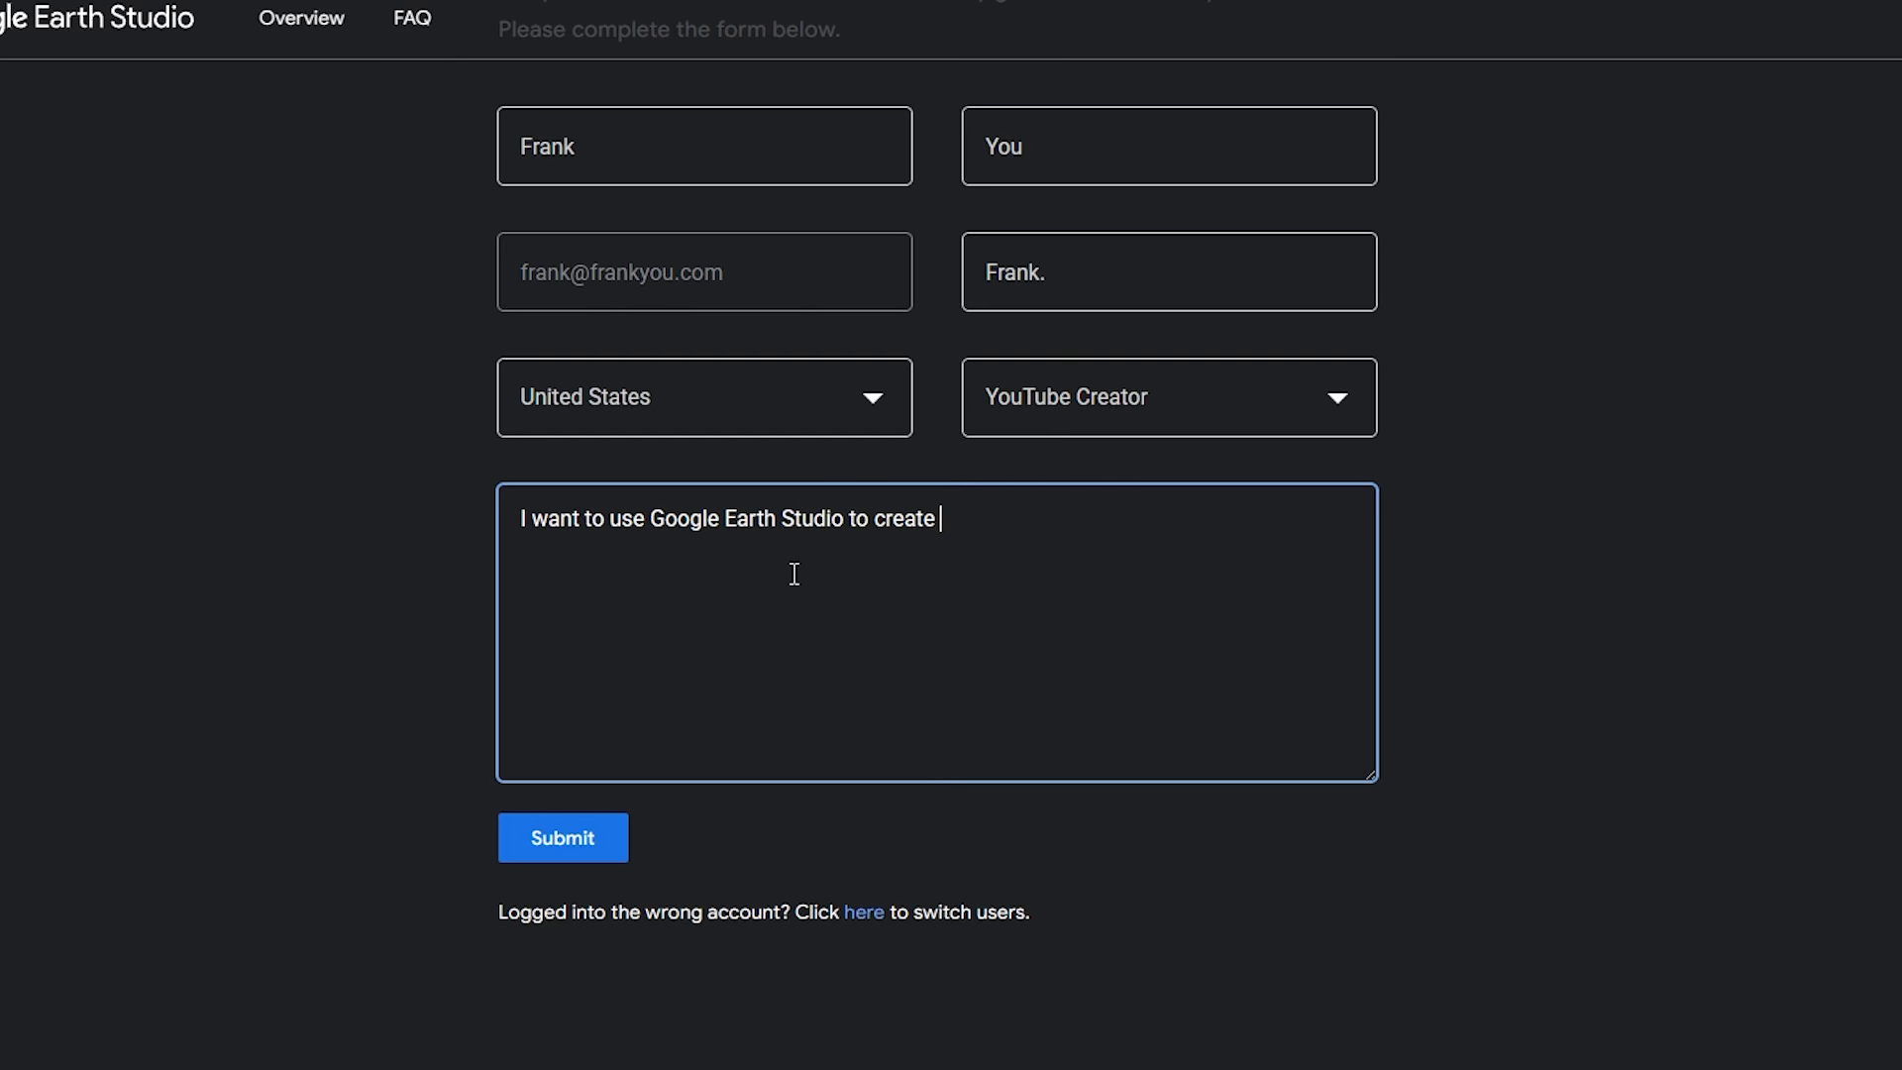
type("shots.")
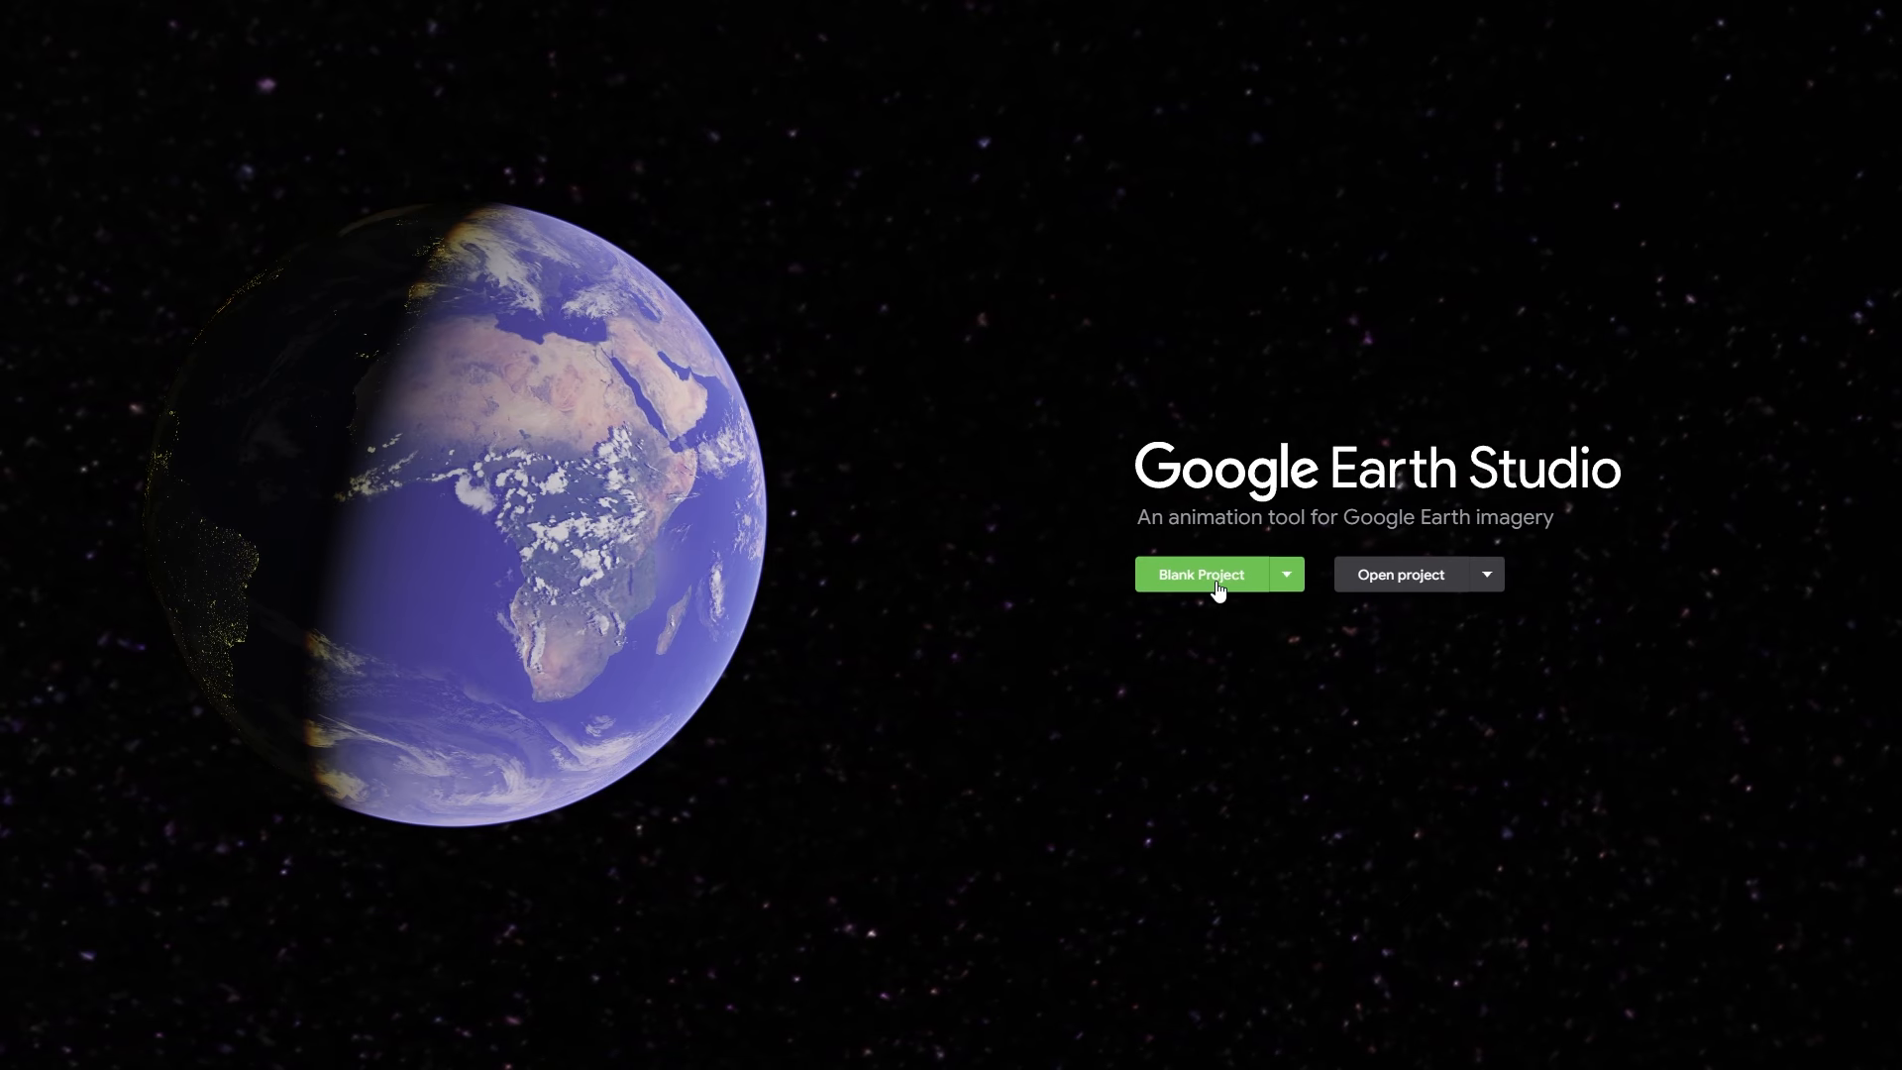
Step: Start a blank Earth project named with the creator's first name plus "Office to Akai", at 1920 × 1080, 450 frames, 30 FPS
left_click(1216, 585)
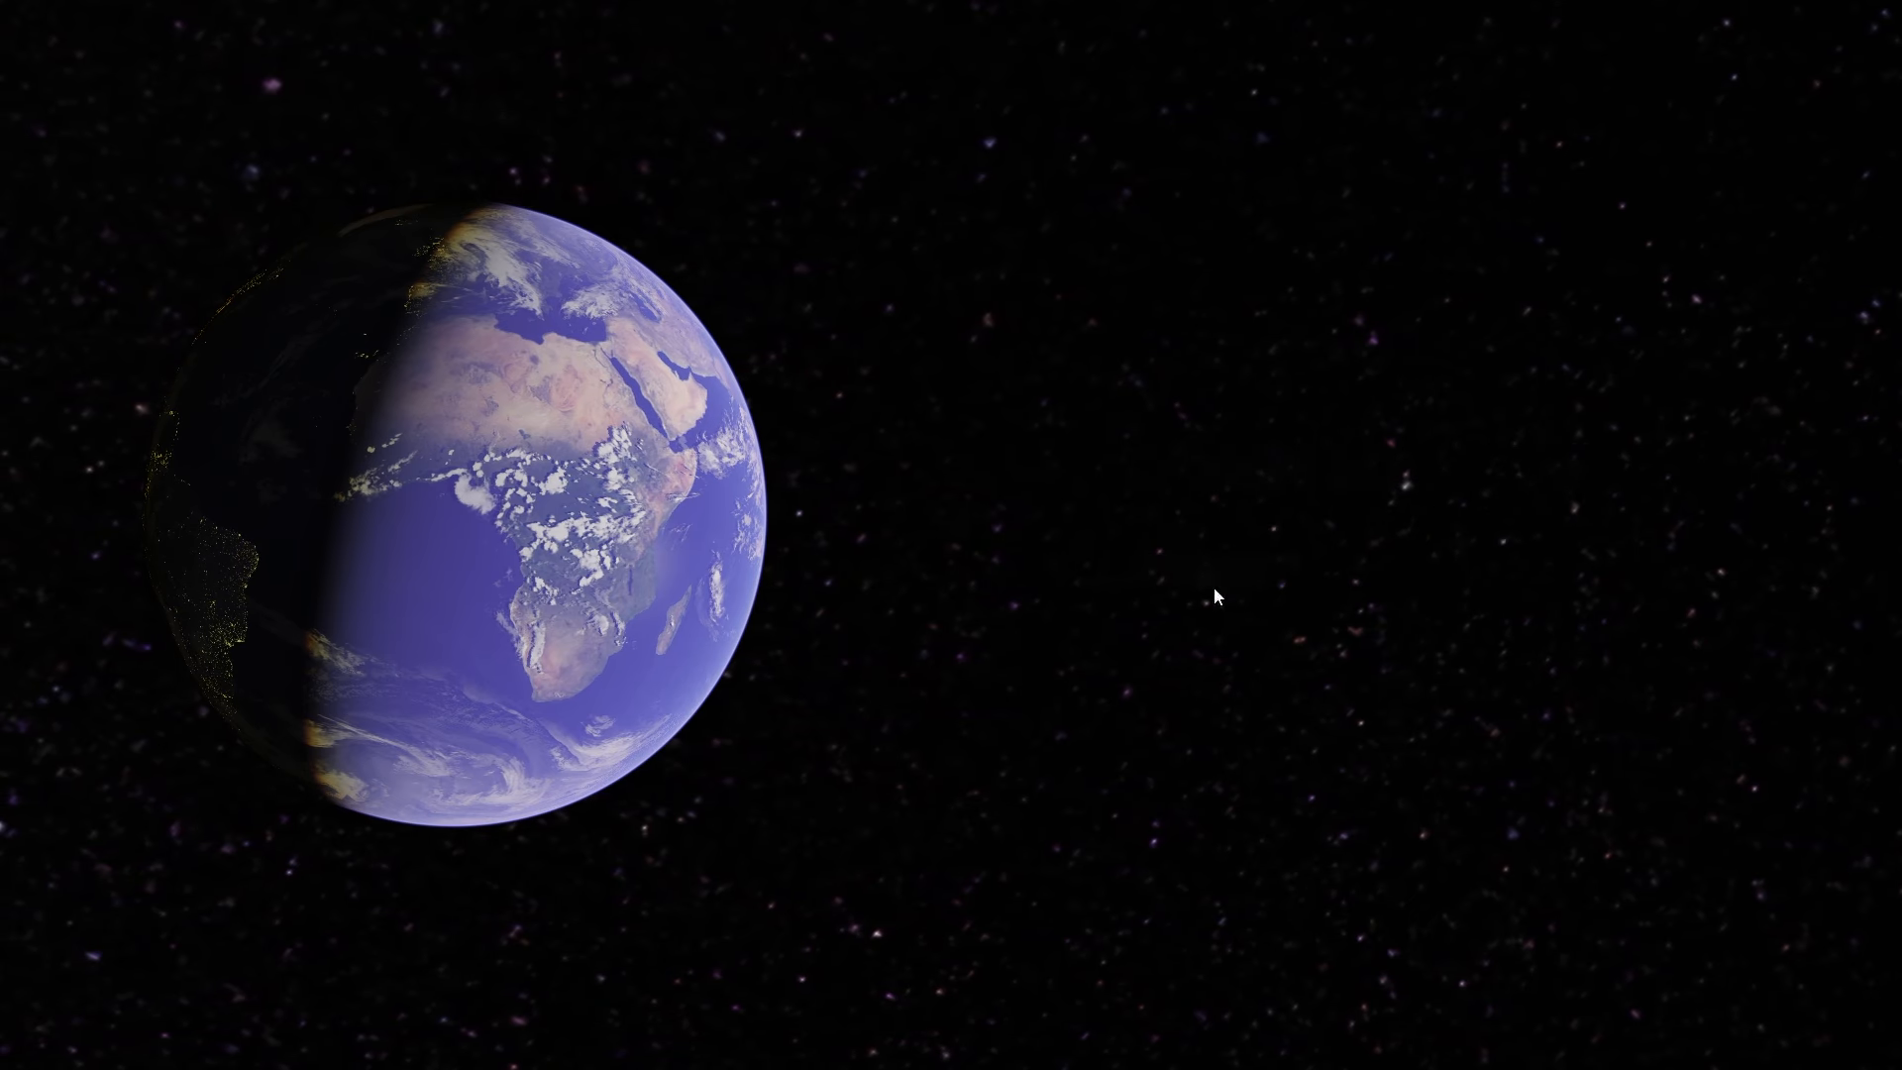
type("F")
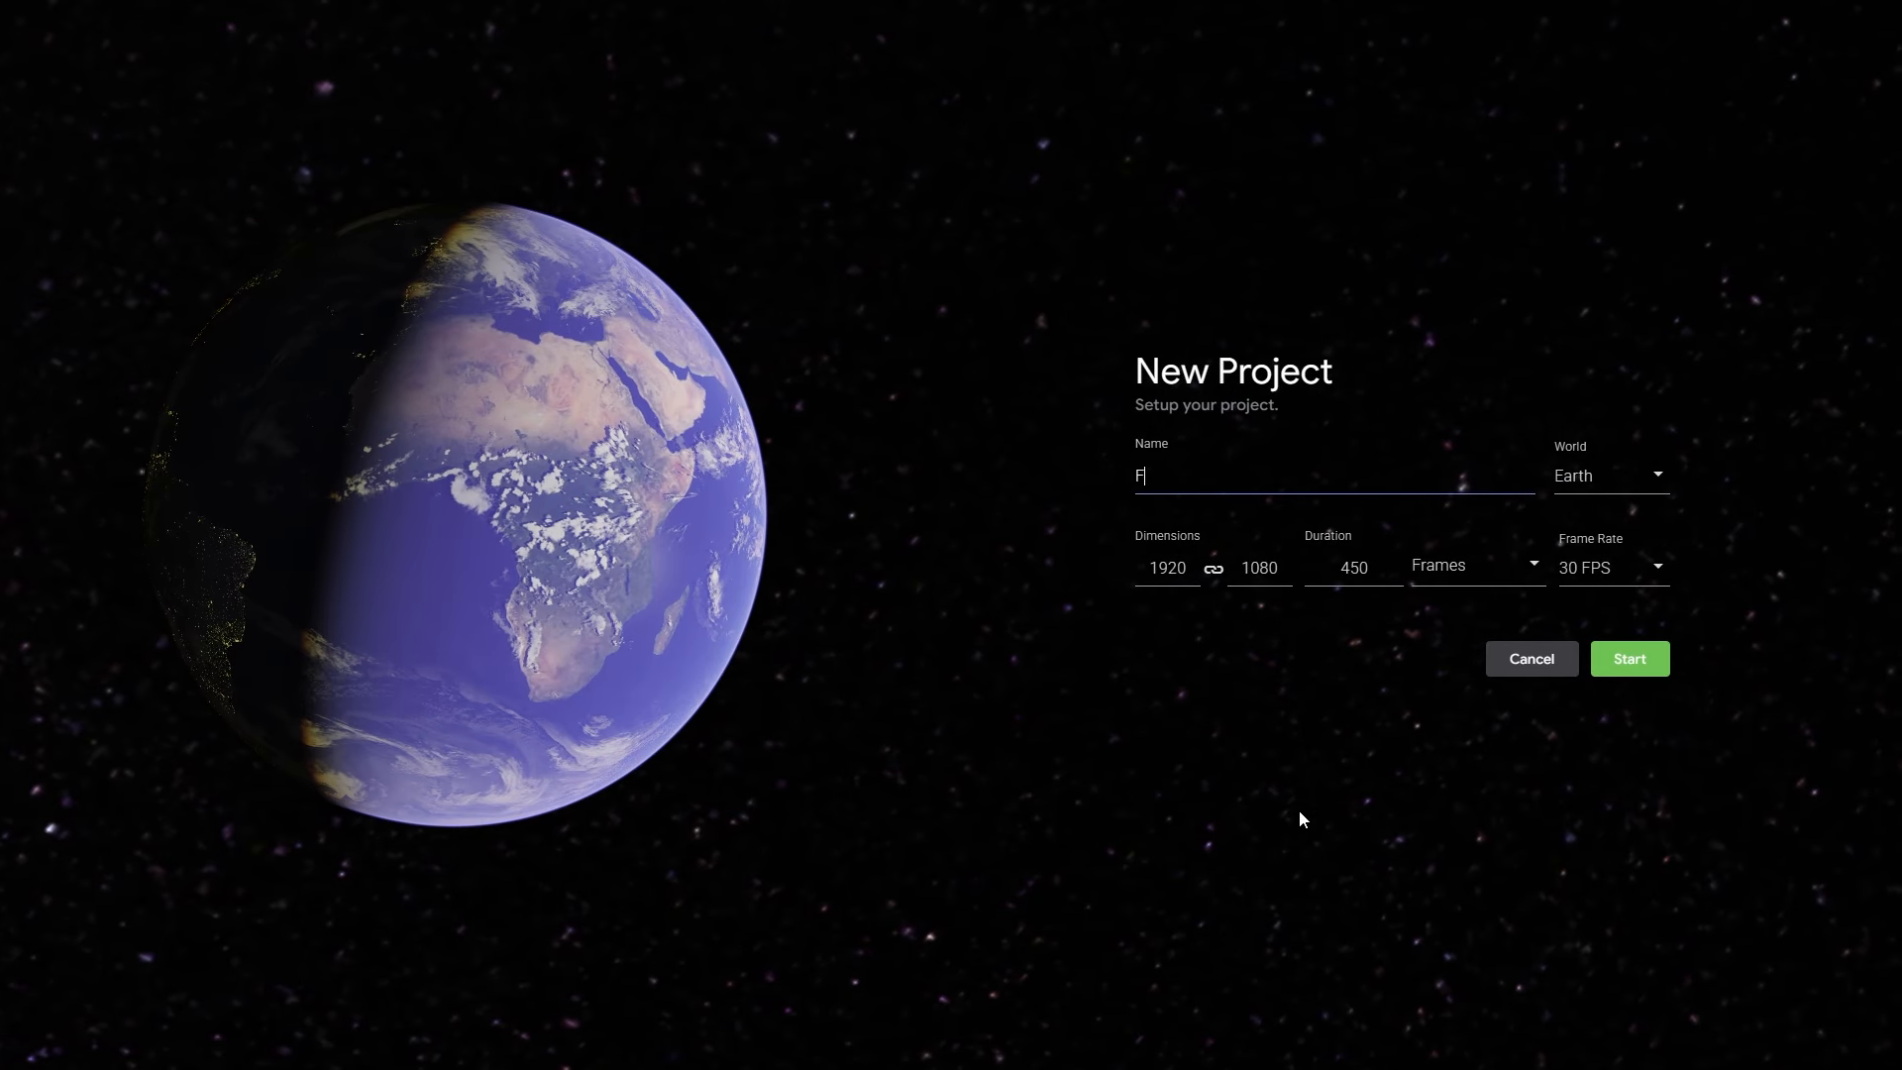
type("rank Offices")
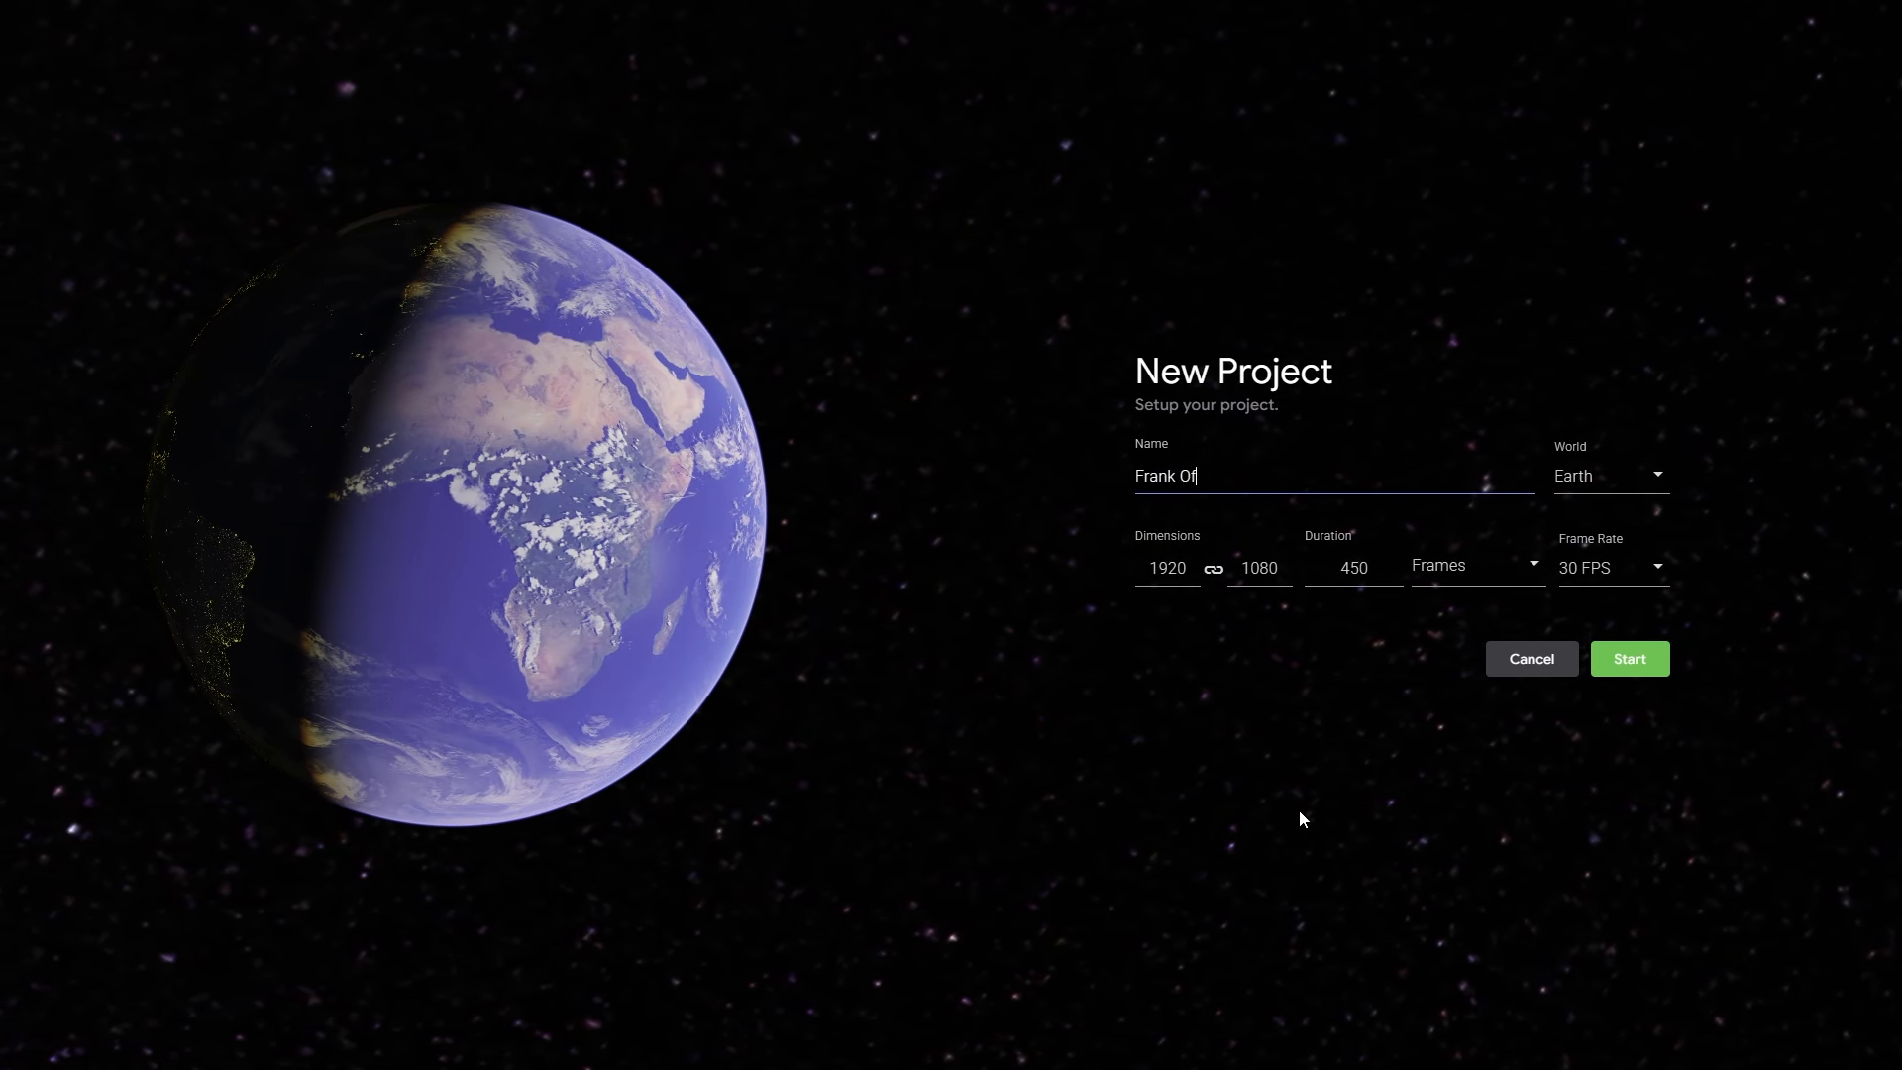
type(" to AE")
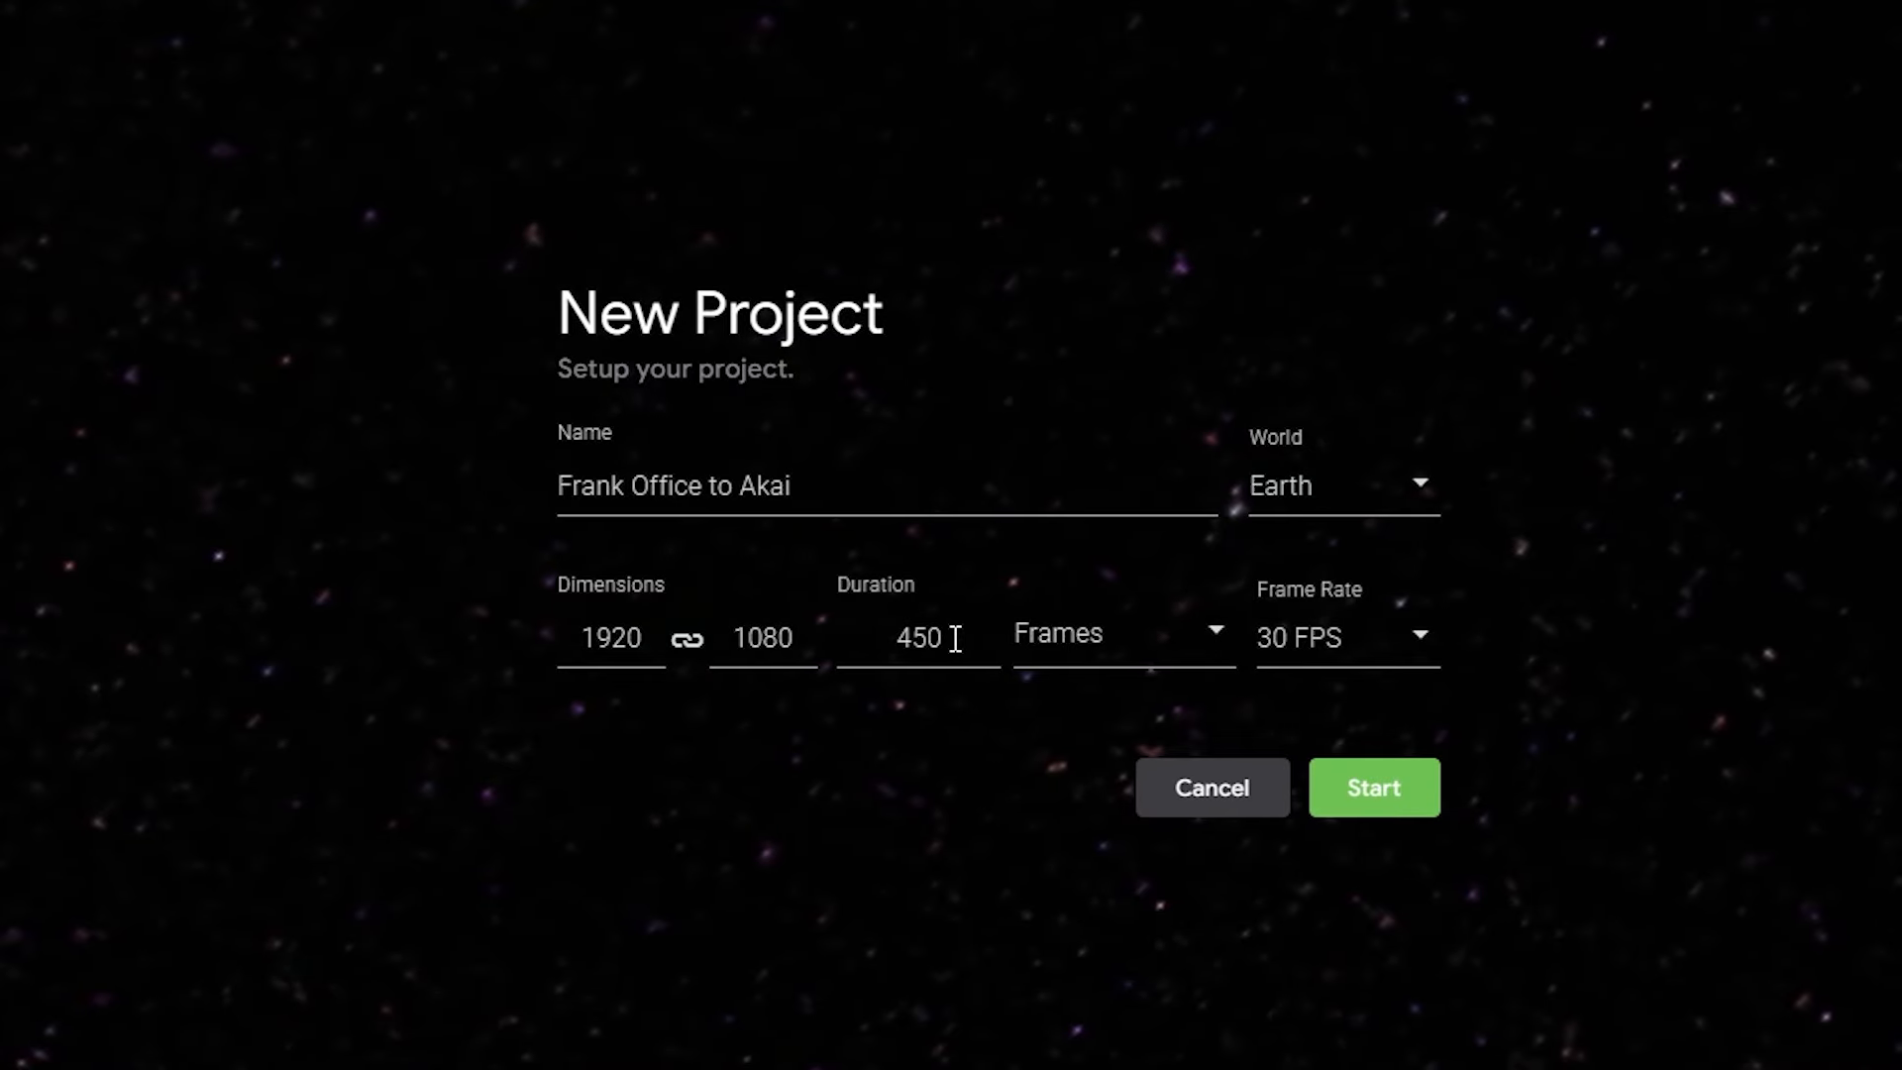
left_click(921, 782)
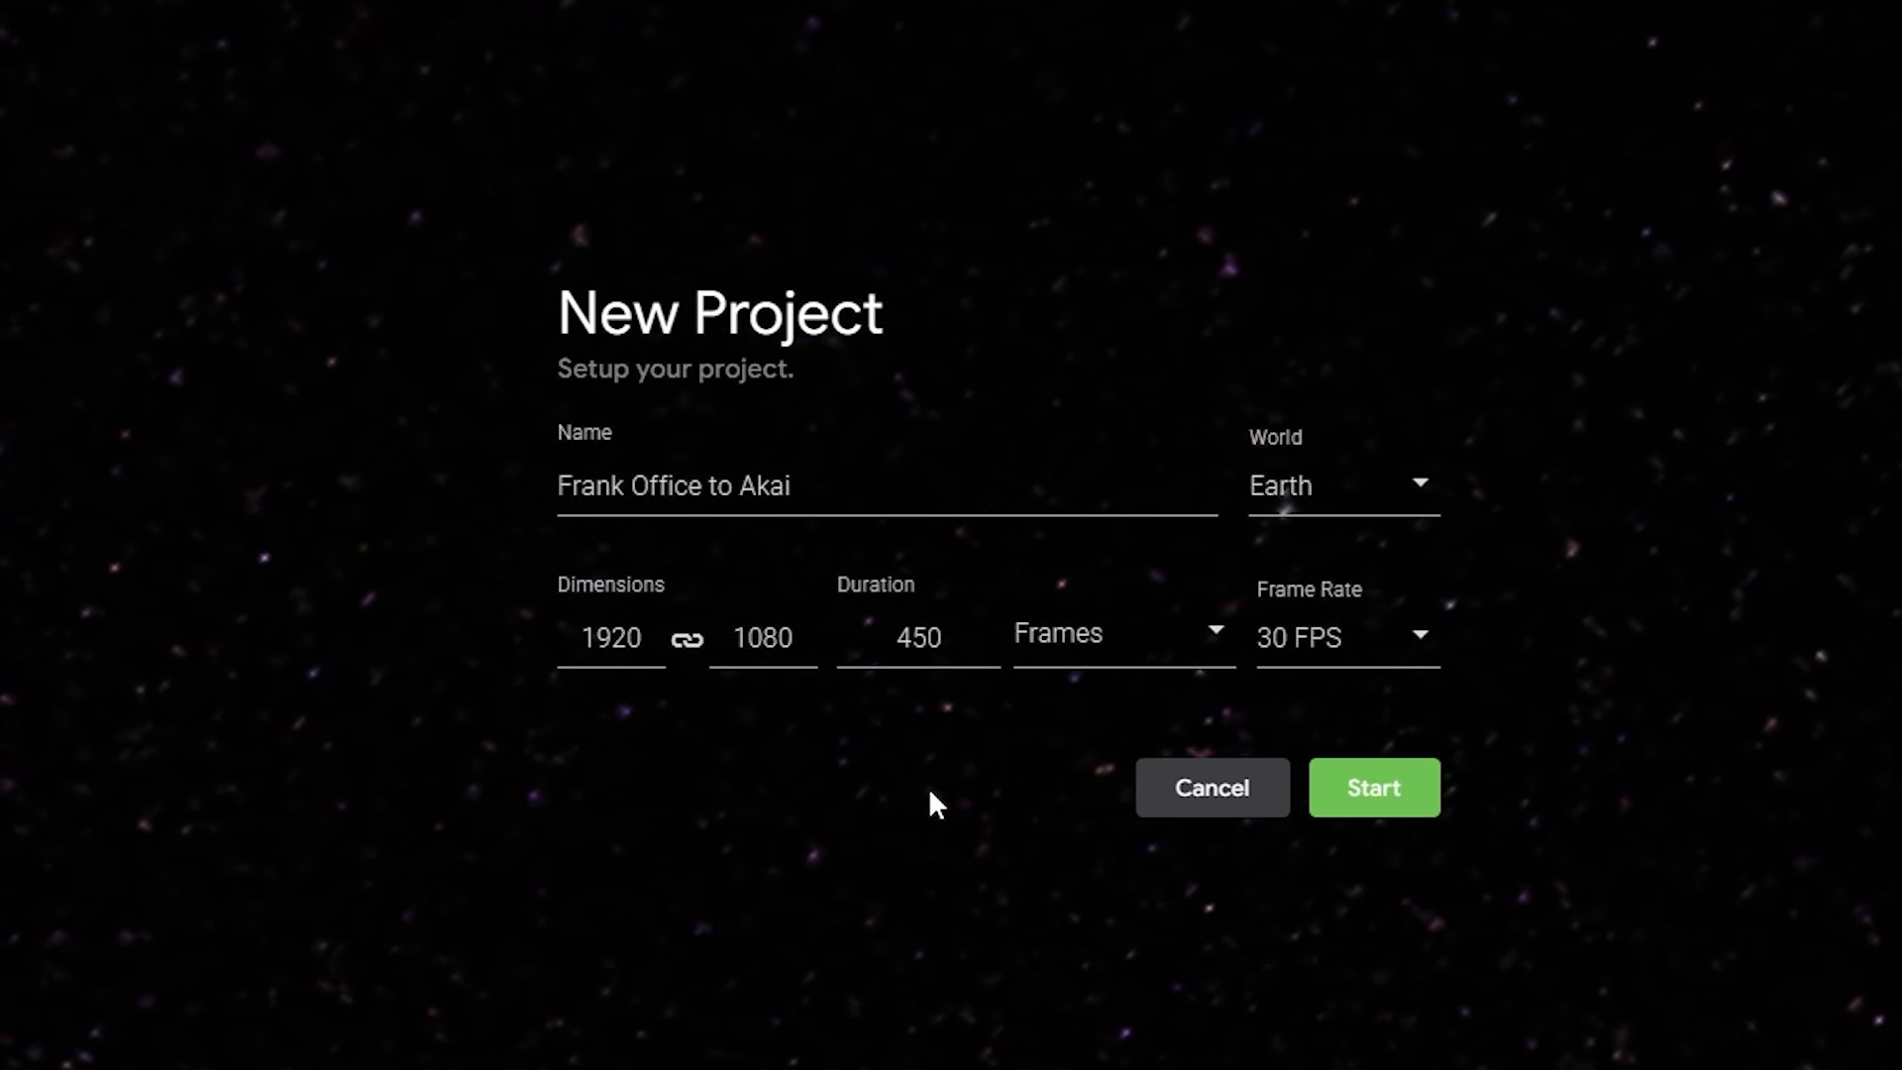
left_click(1376, 792)
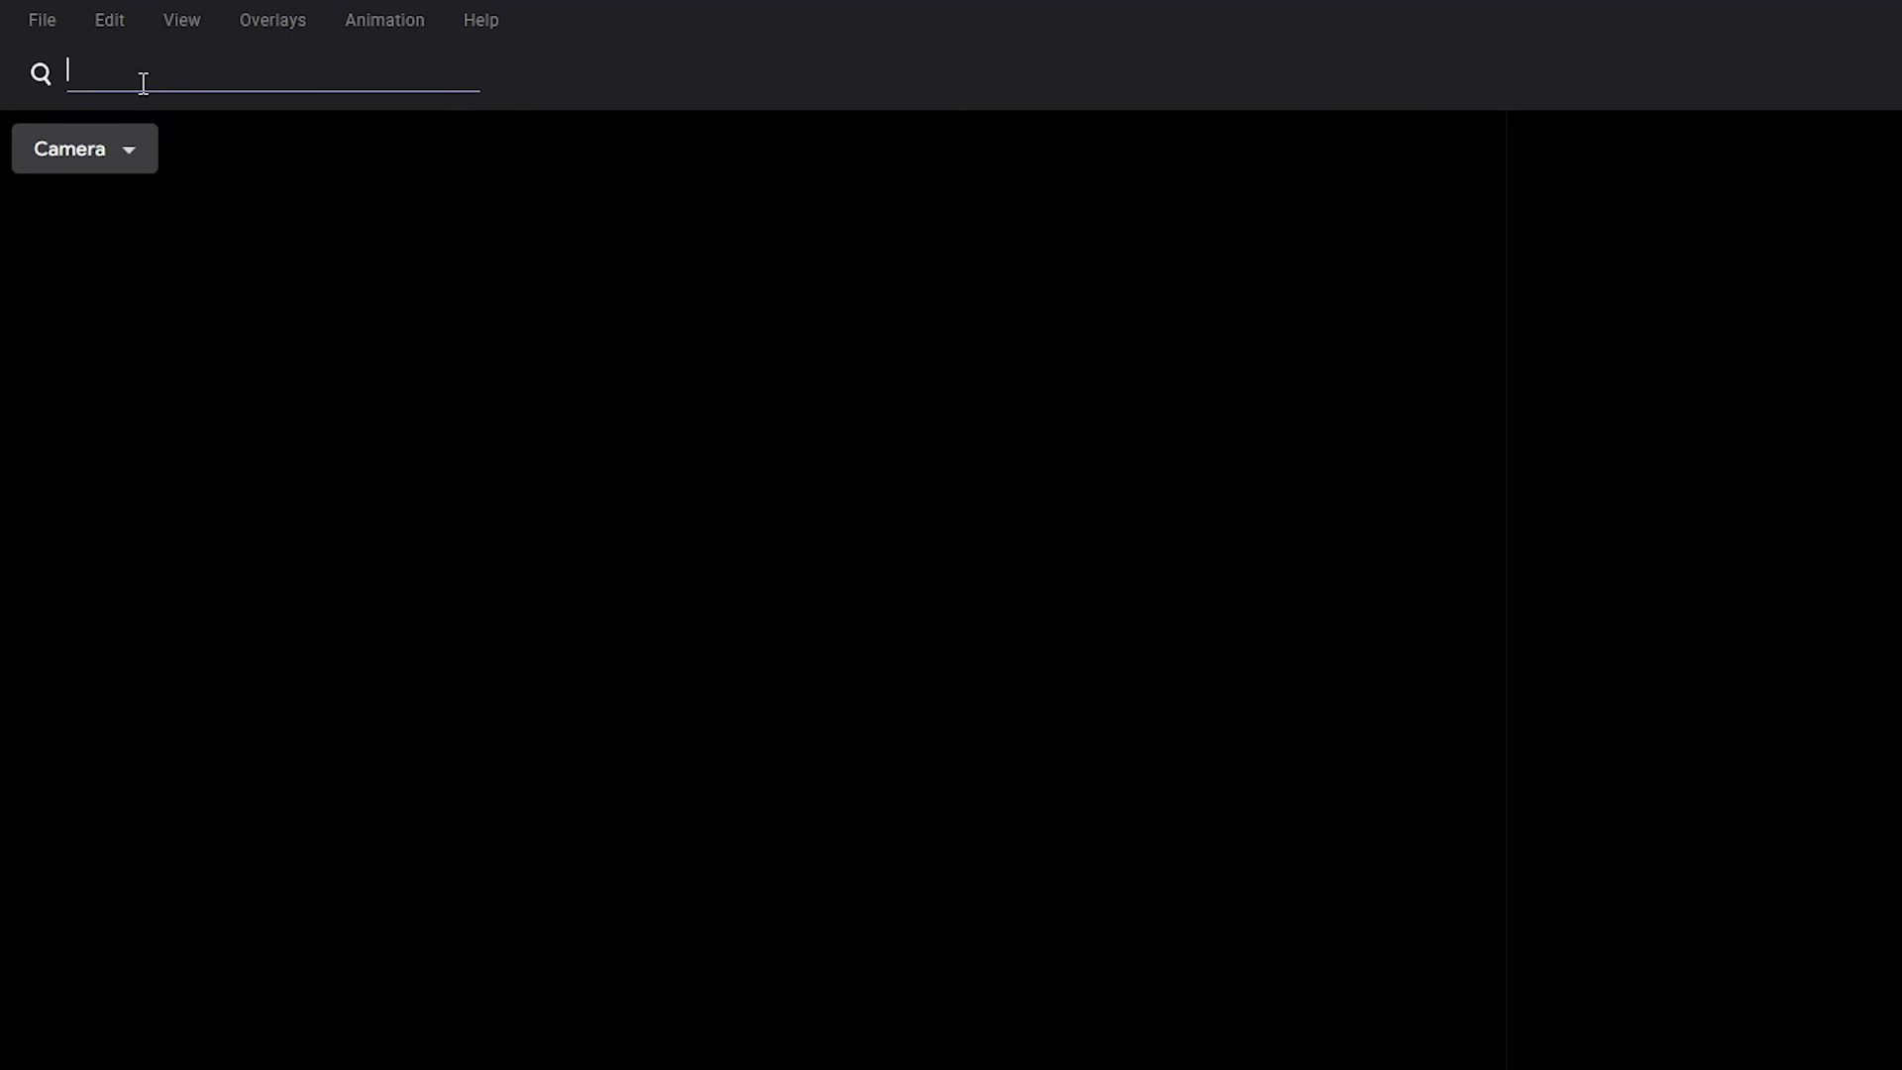
Step: Go to the office's address and frame the camera above the downtown skyline at about 911 m altitude
left_click(143, 83)
type("7")
left_click(263, 180)
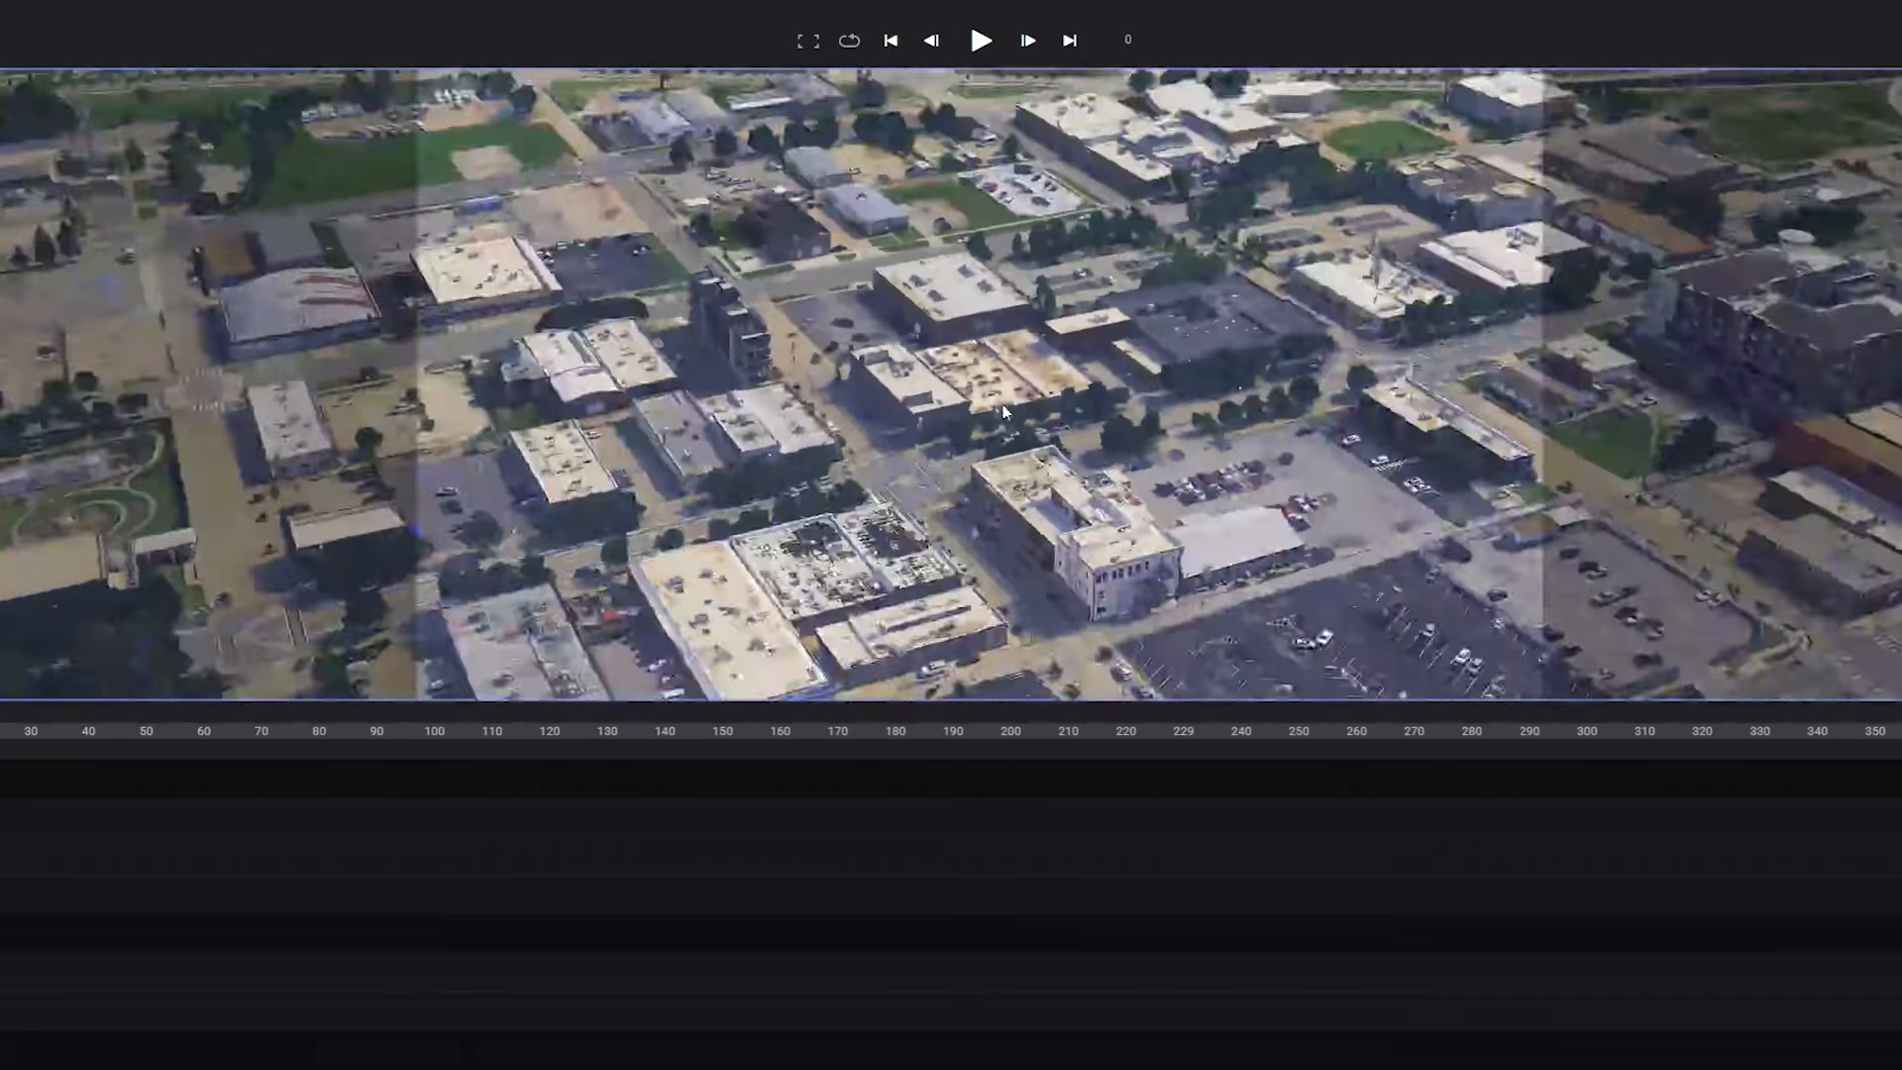
scroll(1002, 404, "down", 5)
scroll(998, 390, "up", 3)
scroll(998, 389, "down", 8)
scroll(998, 389, "down", 5)
scroll(998, 389, "up", 10)
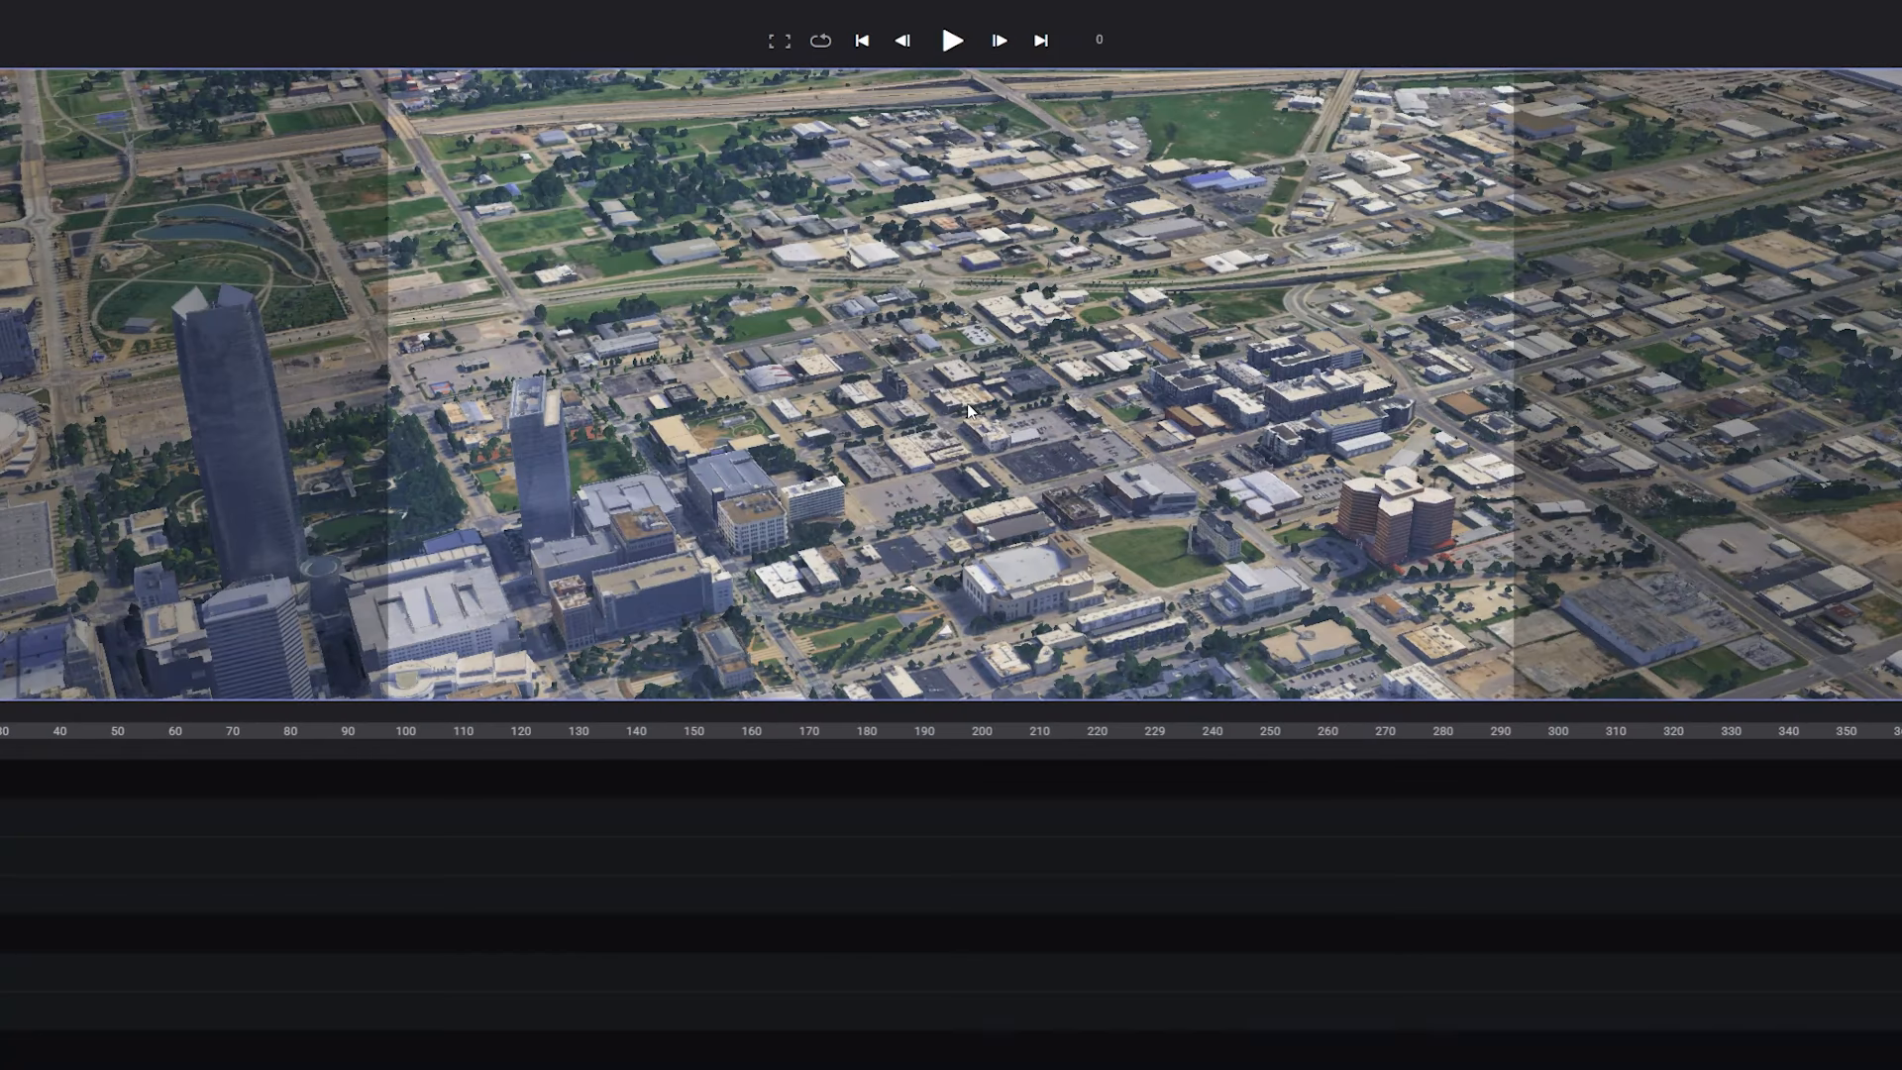
mouse_move(956, 406)
middle_mouse_down()
mouse_move(351, 412)
mouse_move(971, 423)
middle_mouse_up()
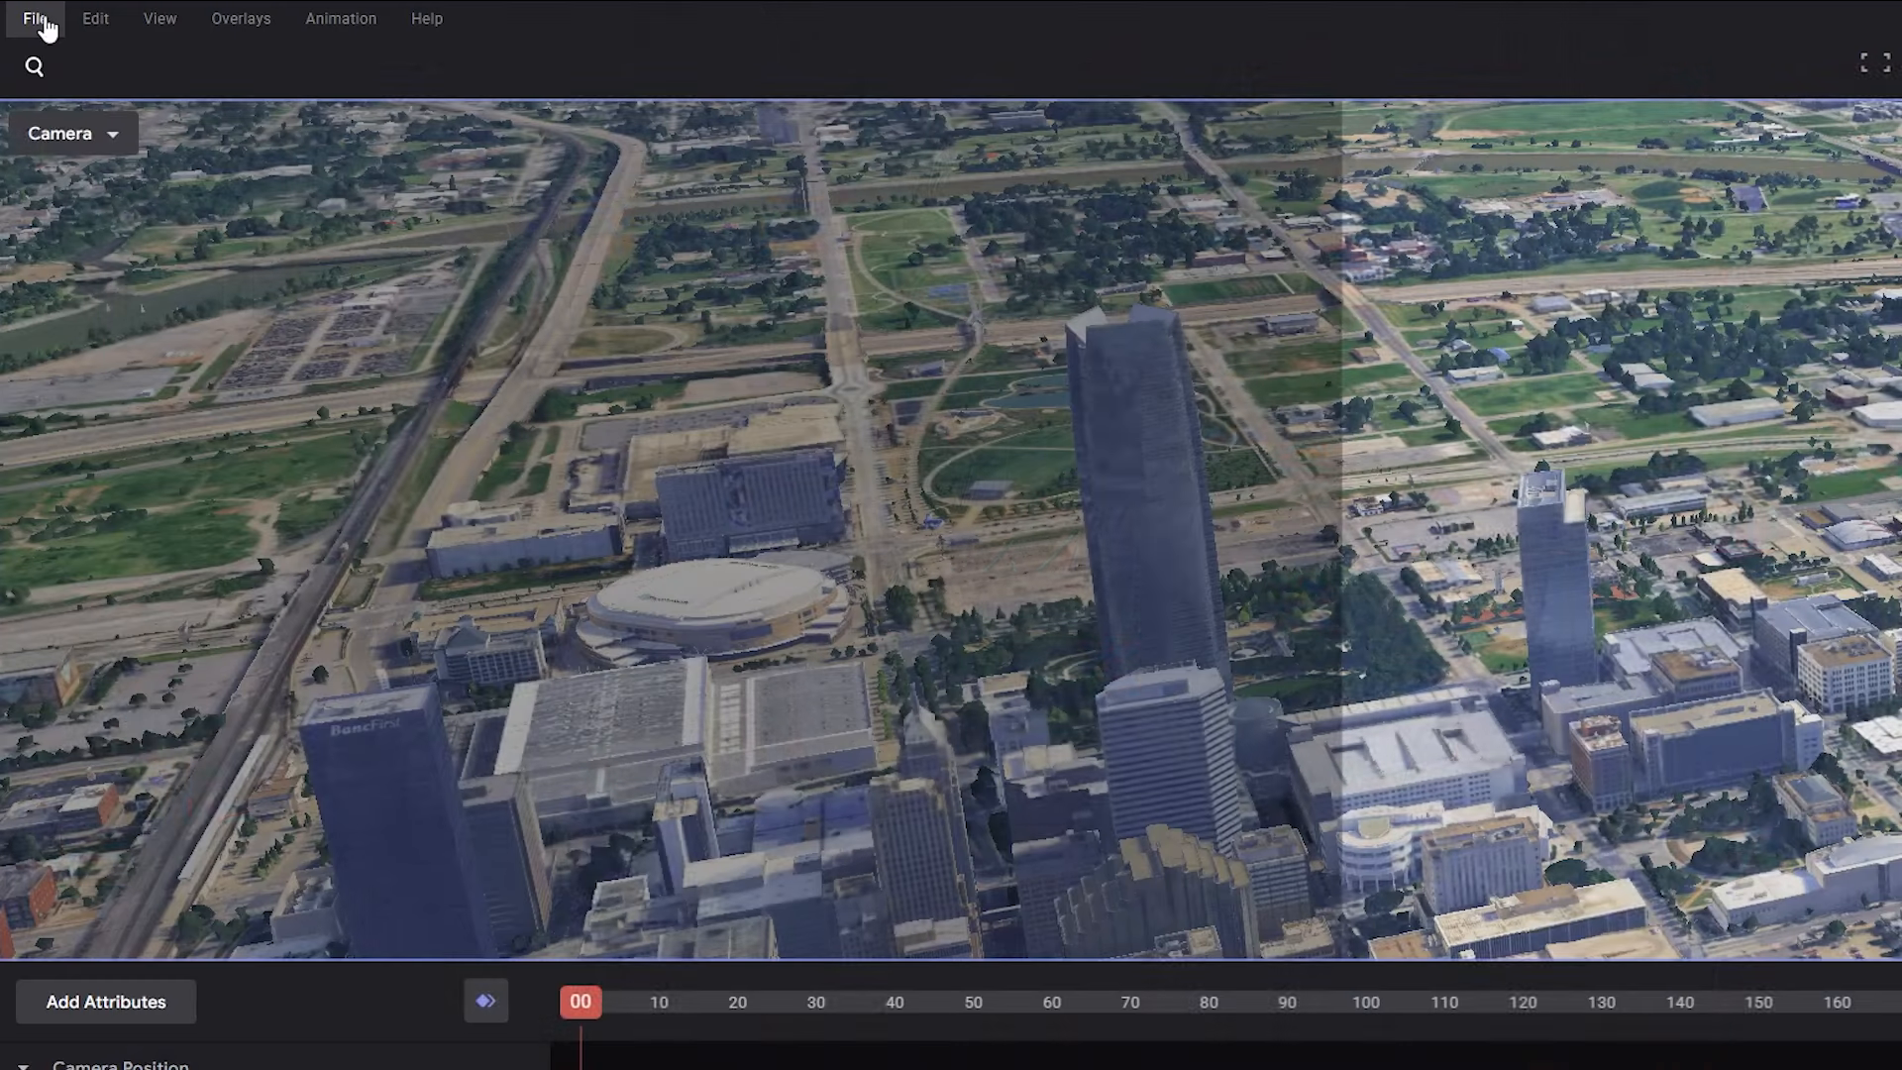
Step: Save the project
left_click(44, 20)
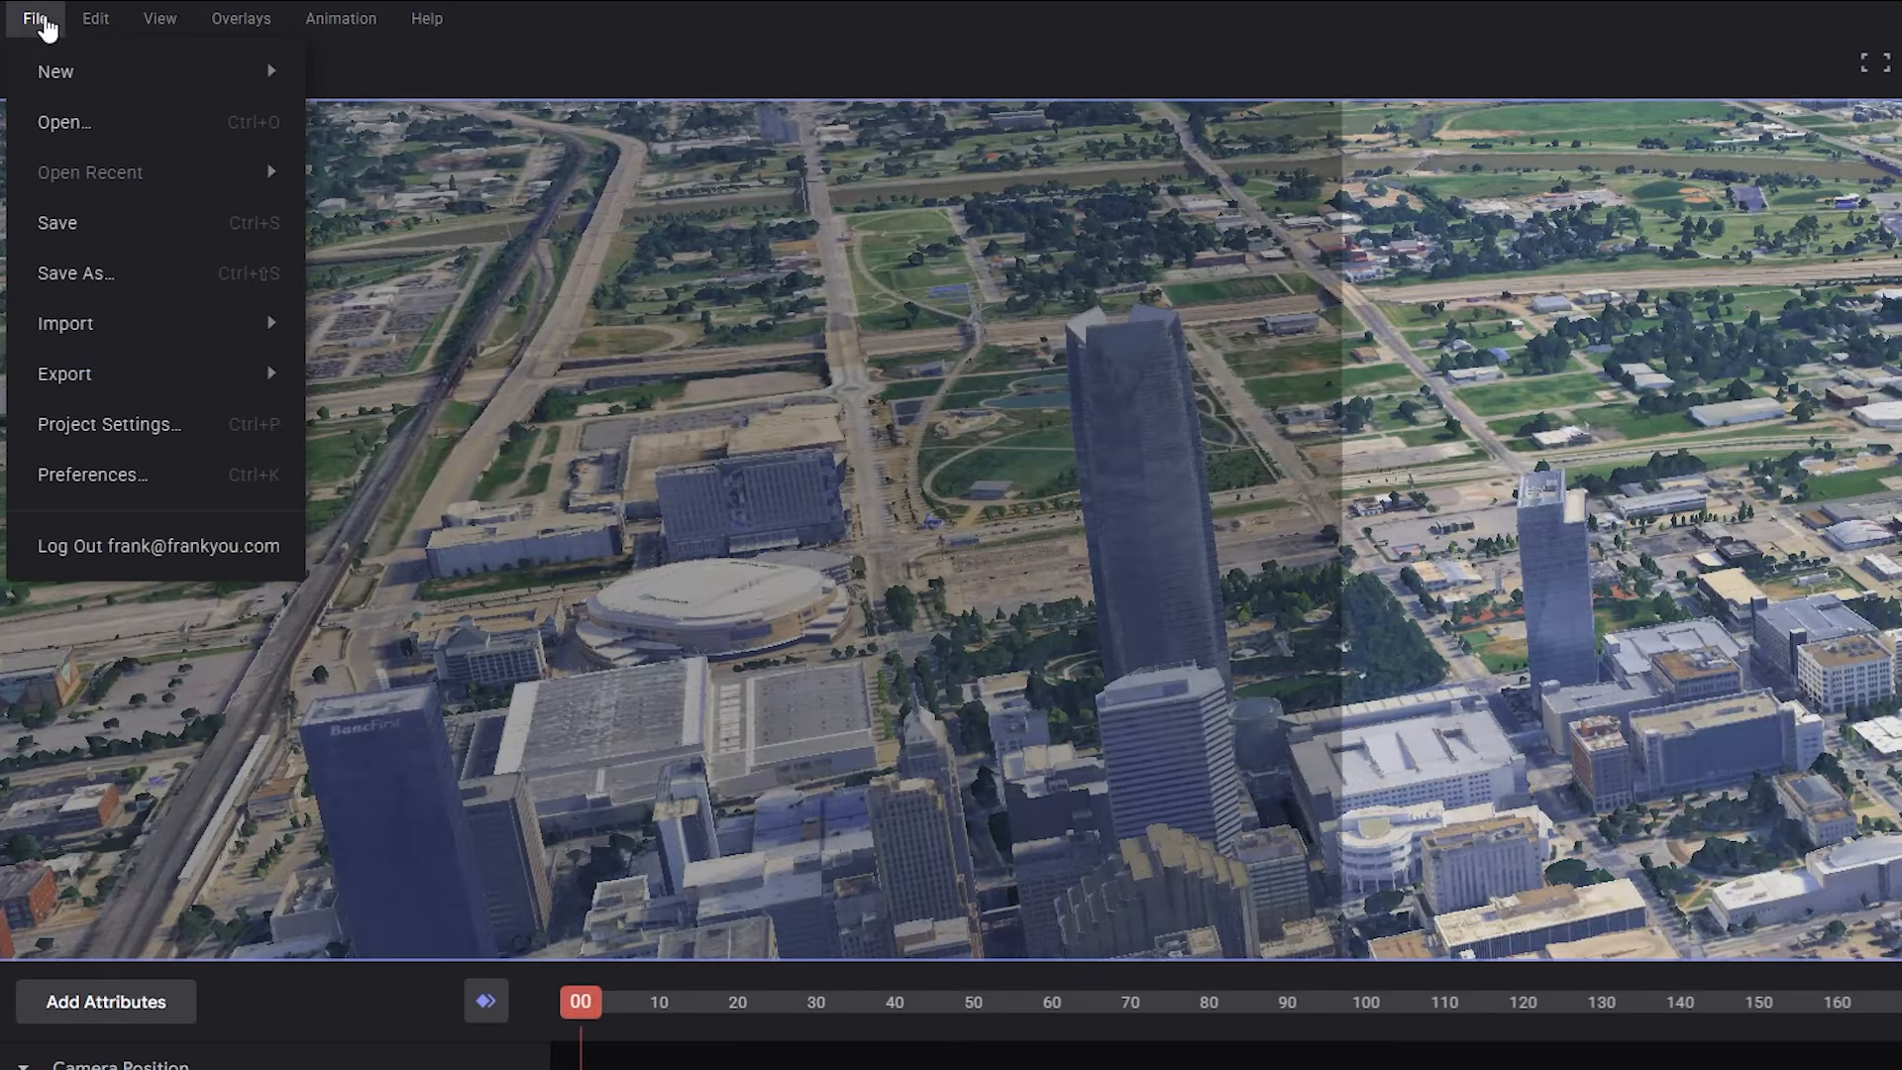
left_click(126, 230)
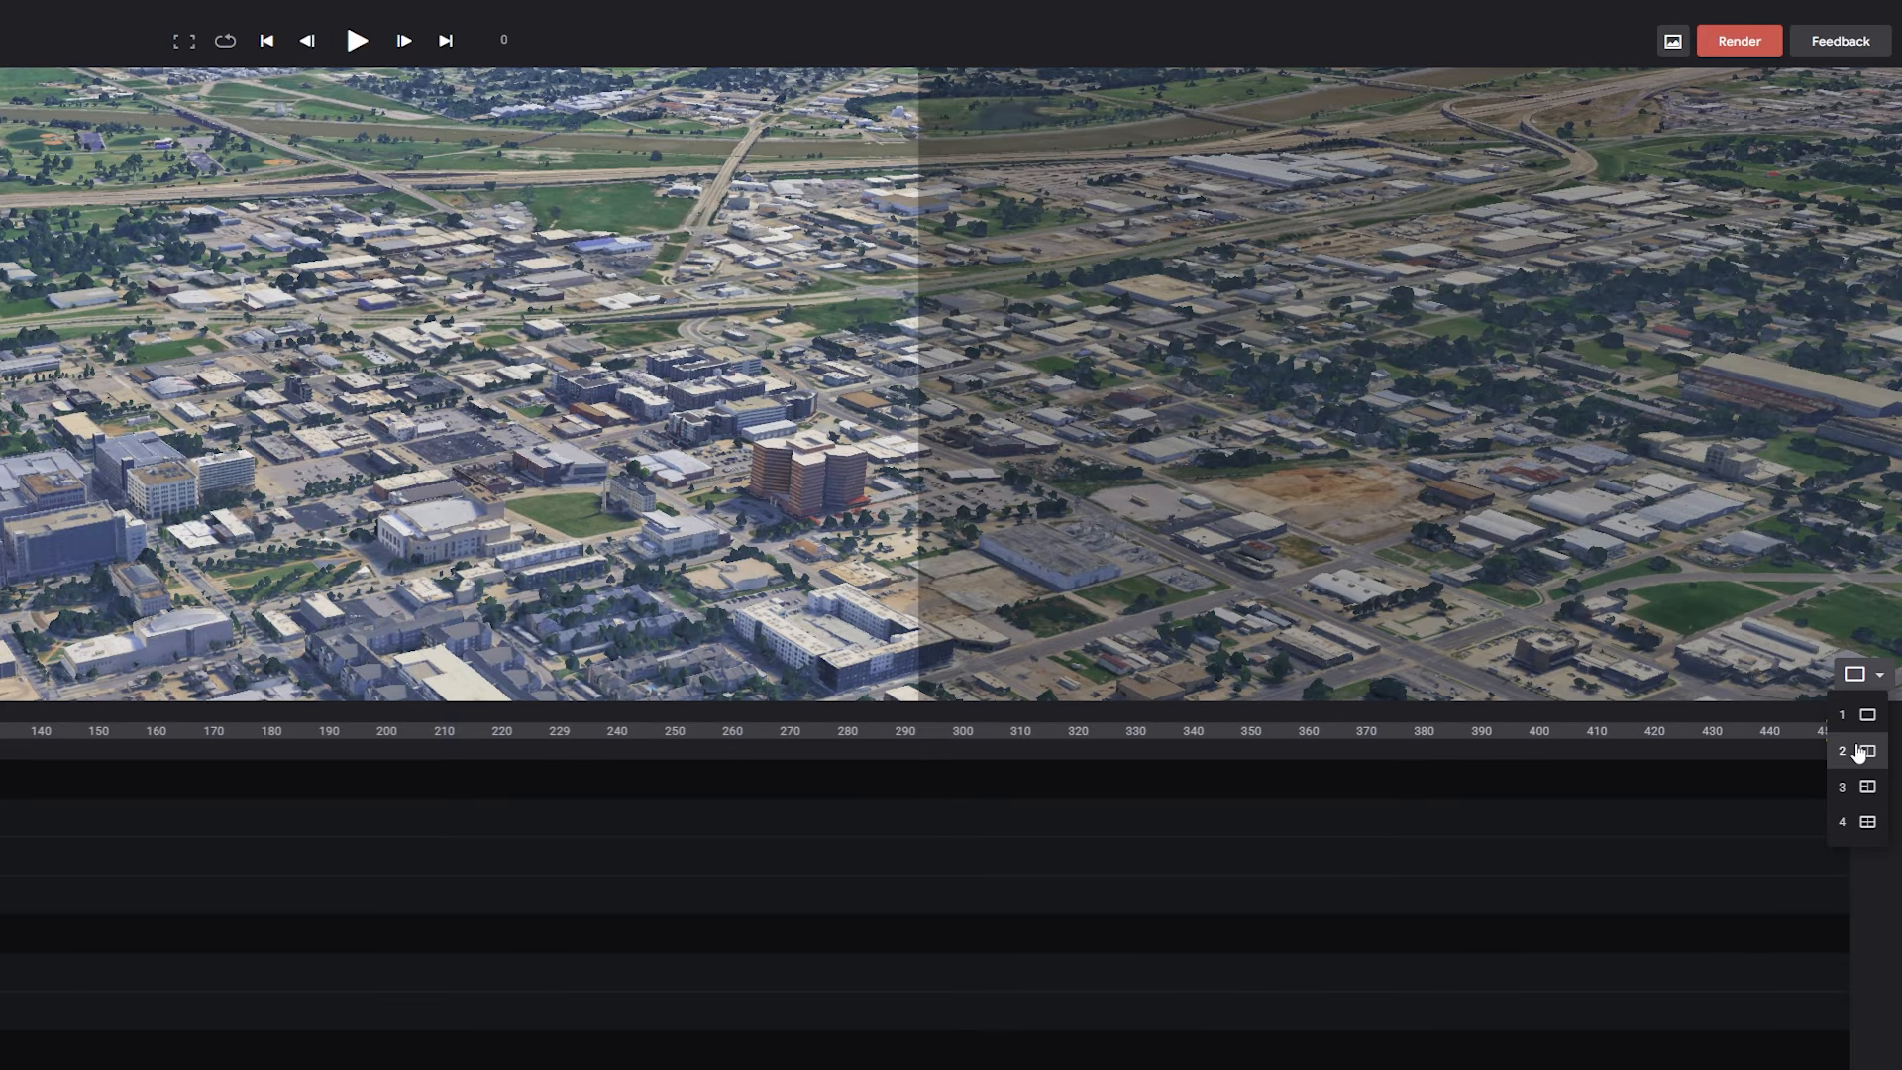
Step: Try the multi-view layouts, return to the single camera view, and enlarge the keyframe timeline area
left_click(1857, 753)
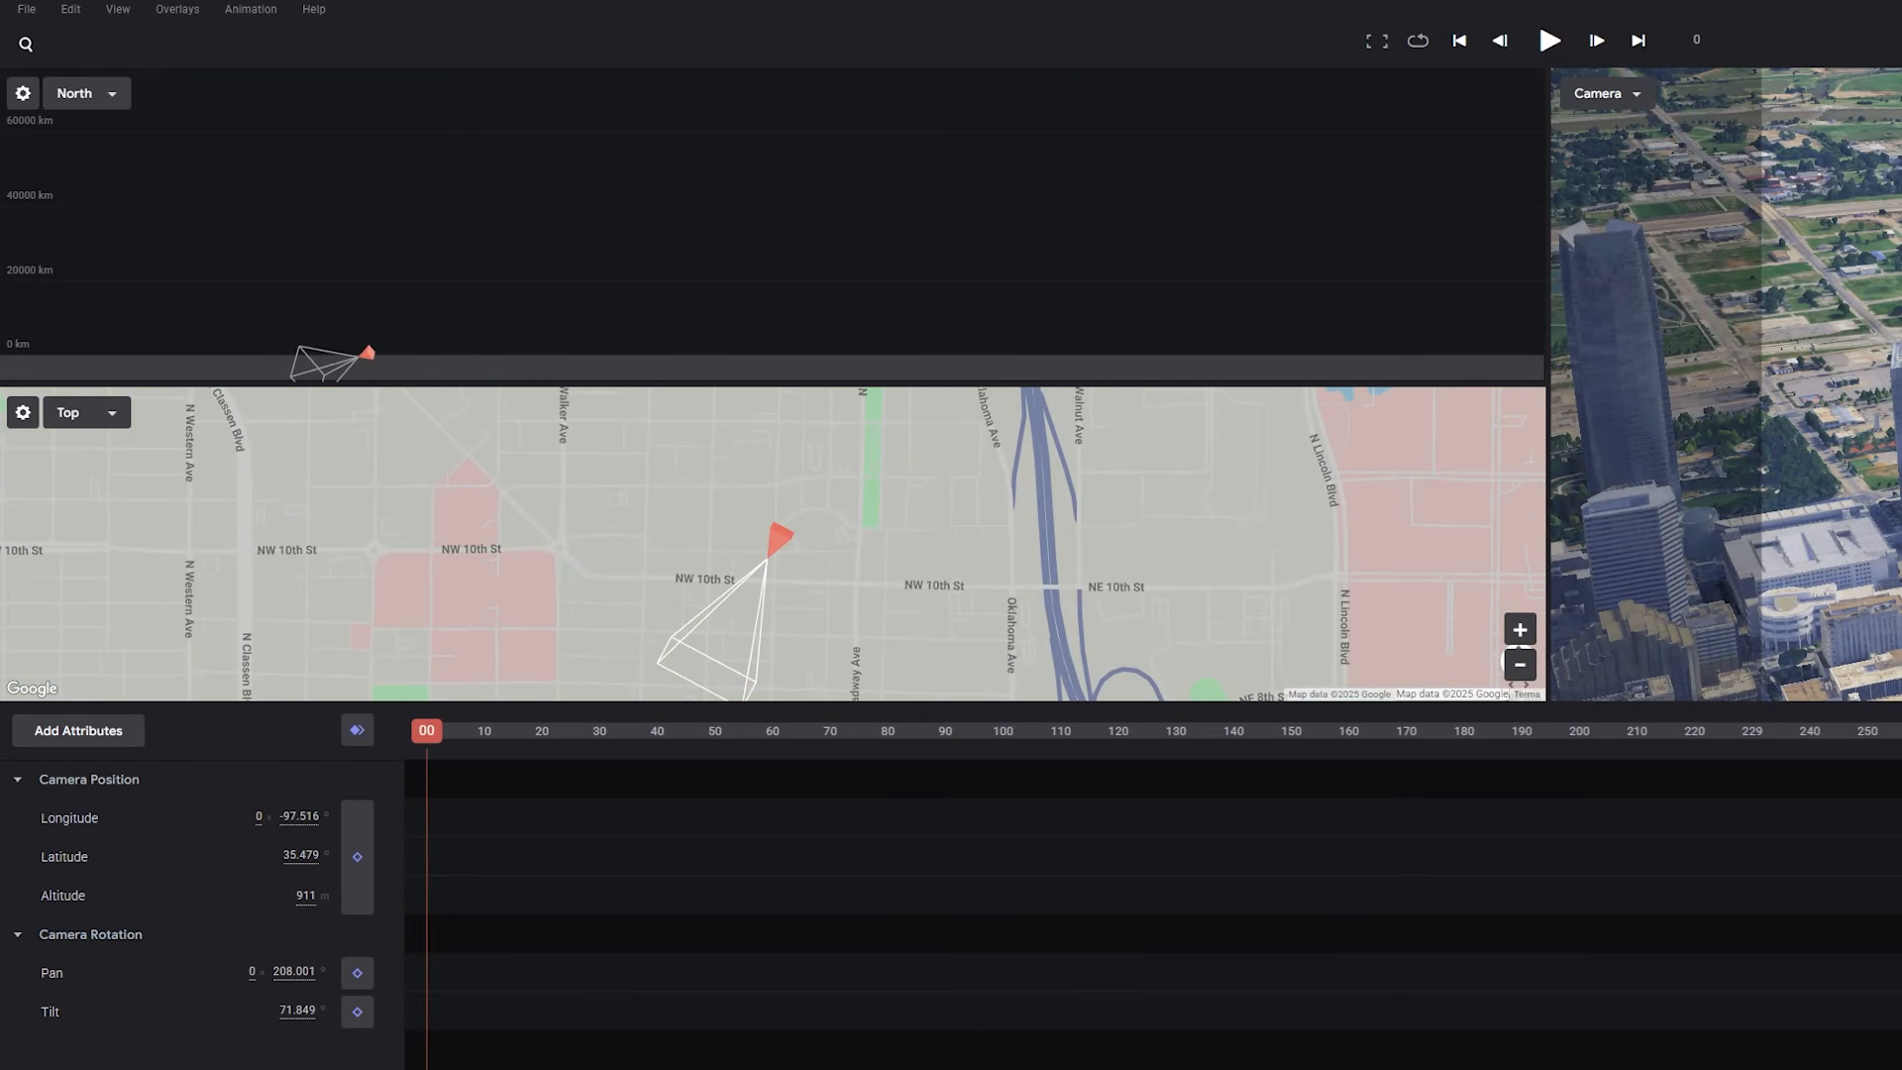
left_click_drag(1599, 702, 1618, 912)
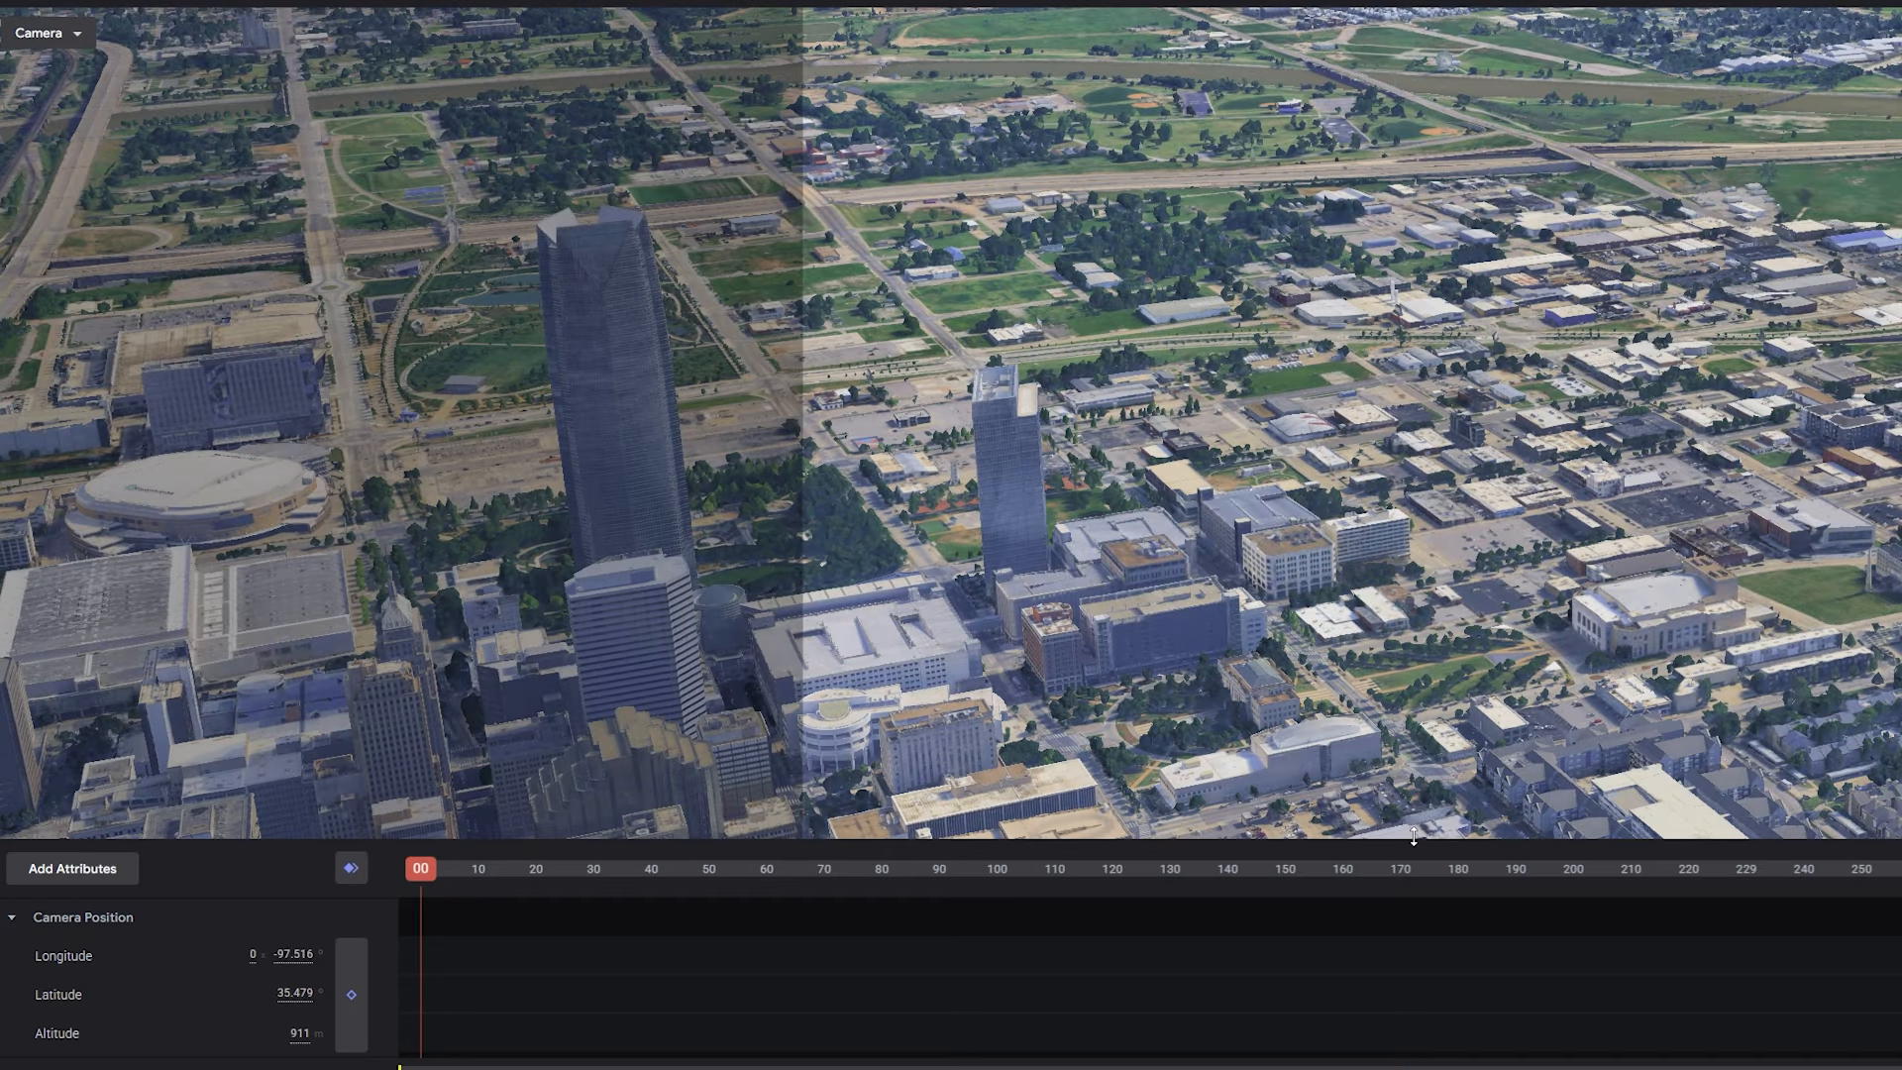
left_click_drag(1413, 837, 1433, 466)
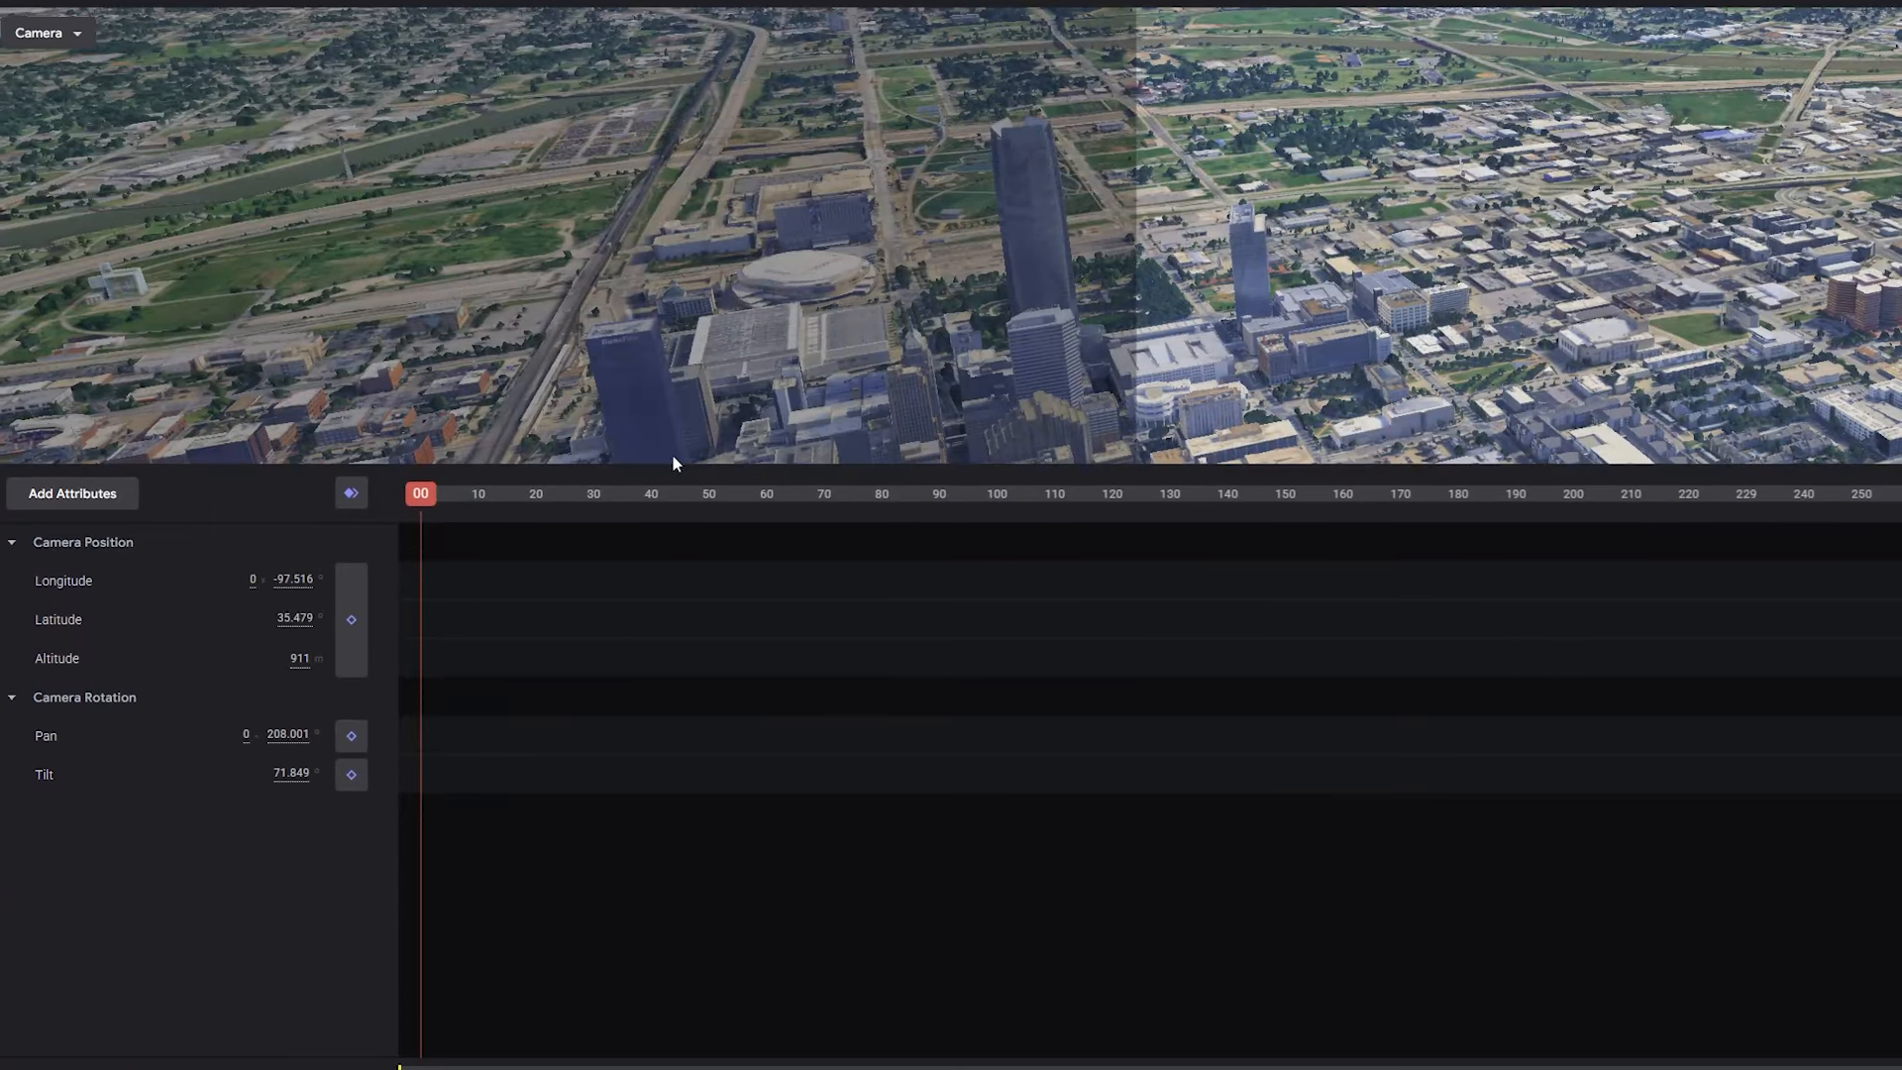
left_click_drag(671, 460, 759, 287)
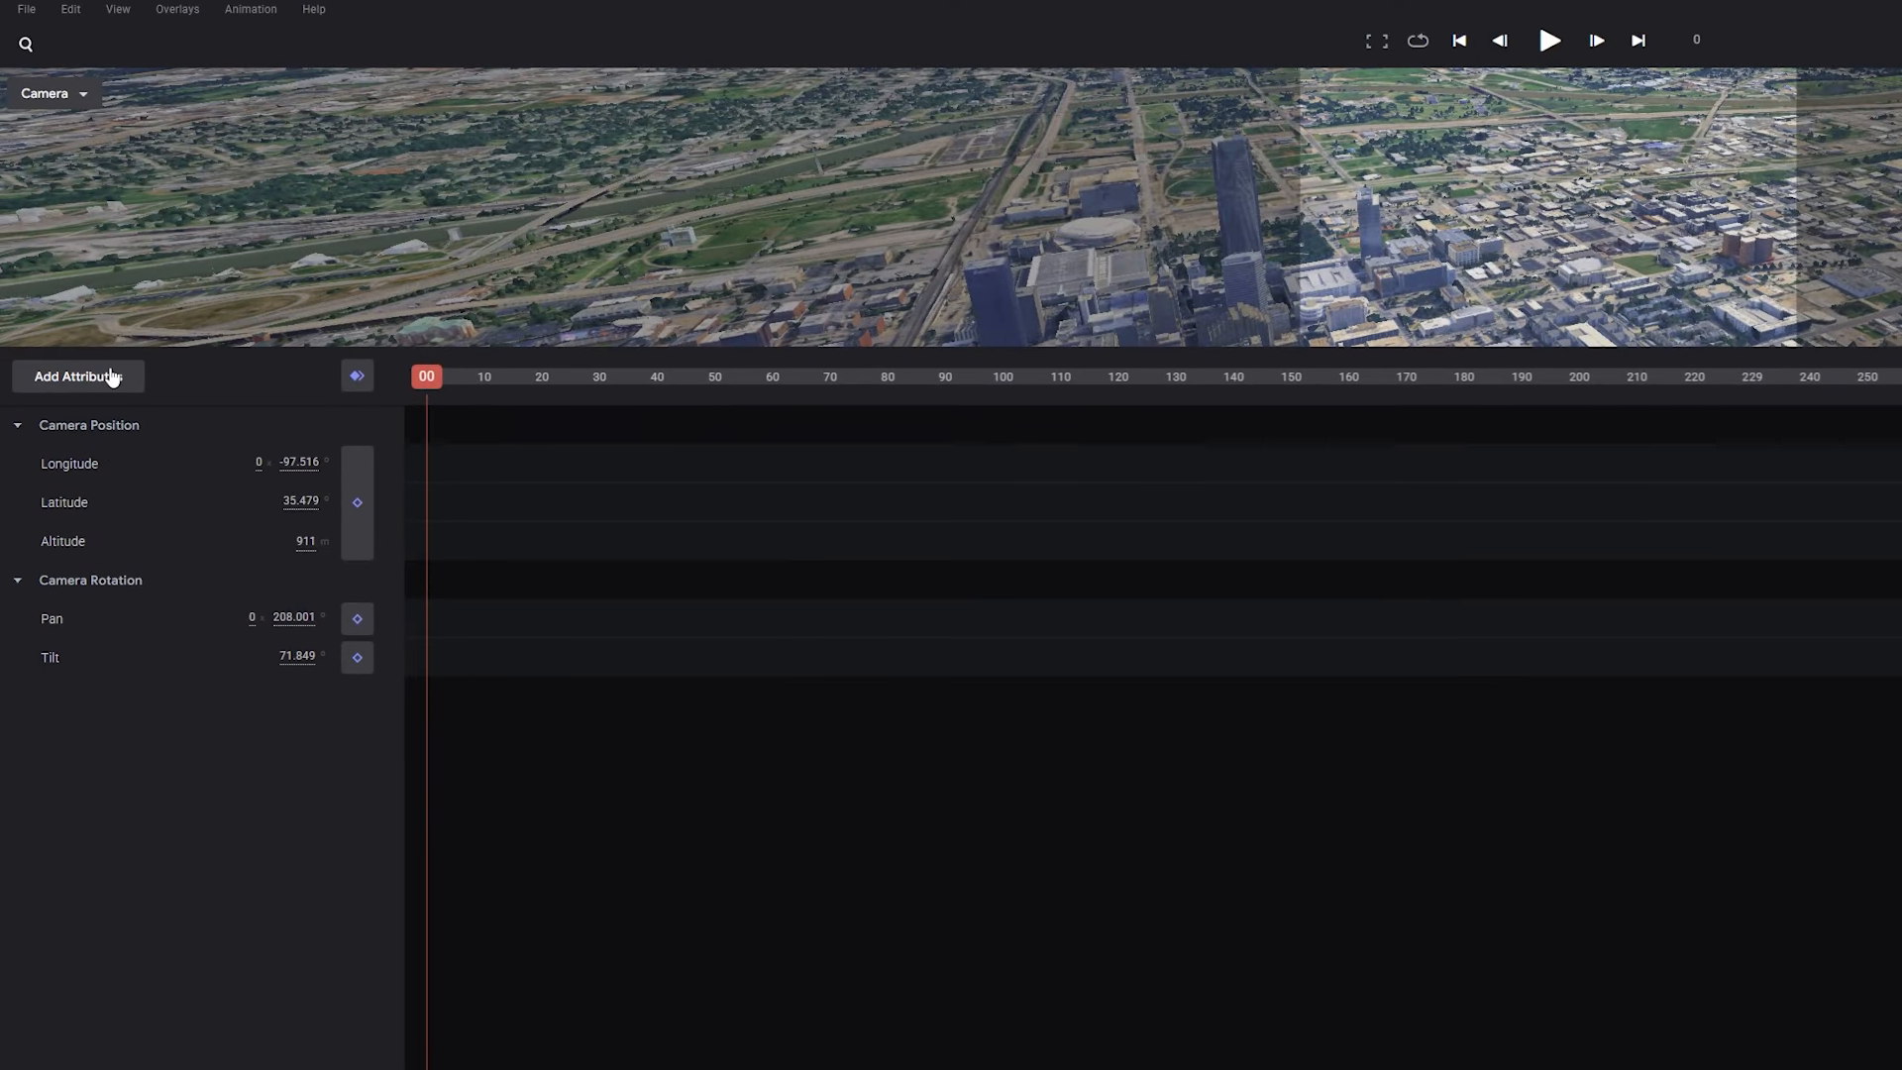
Step: Add the Camera Target and Roll attributes to the animation
left_click(112, 376)
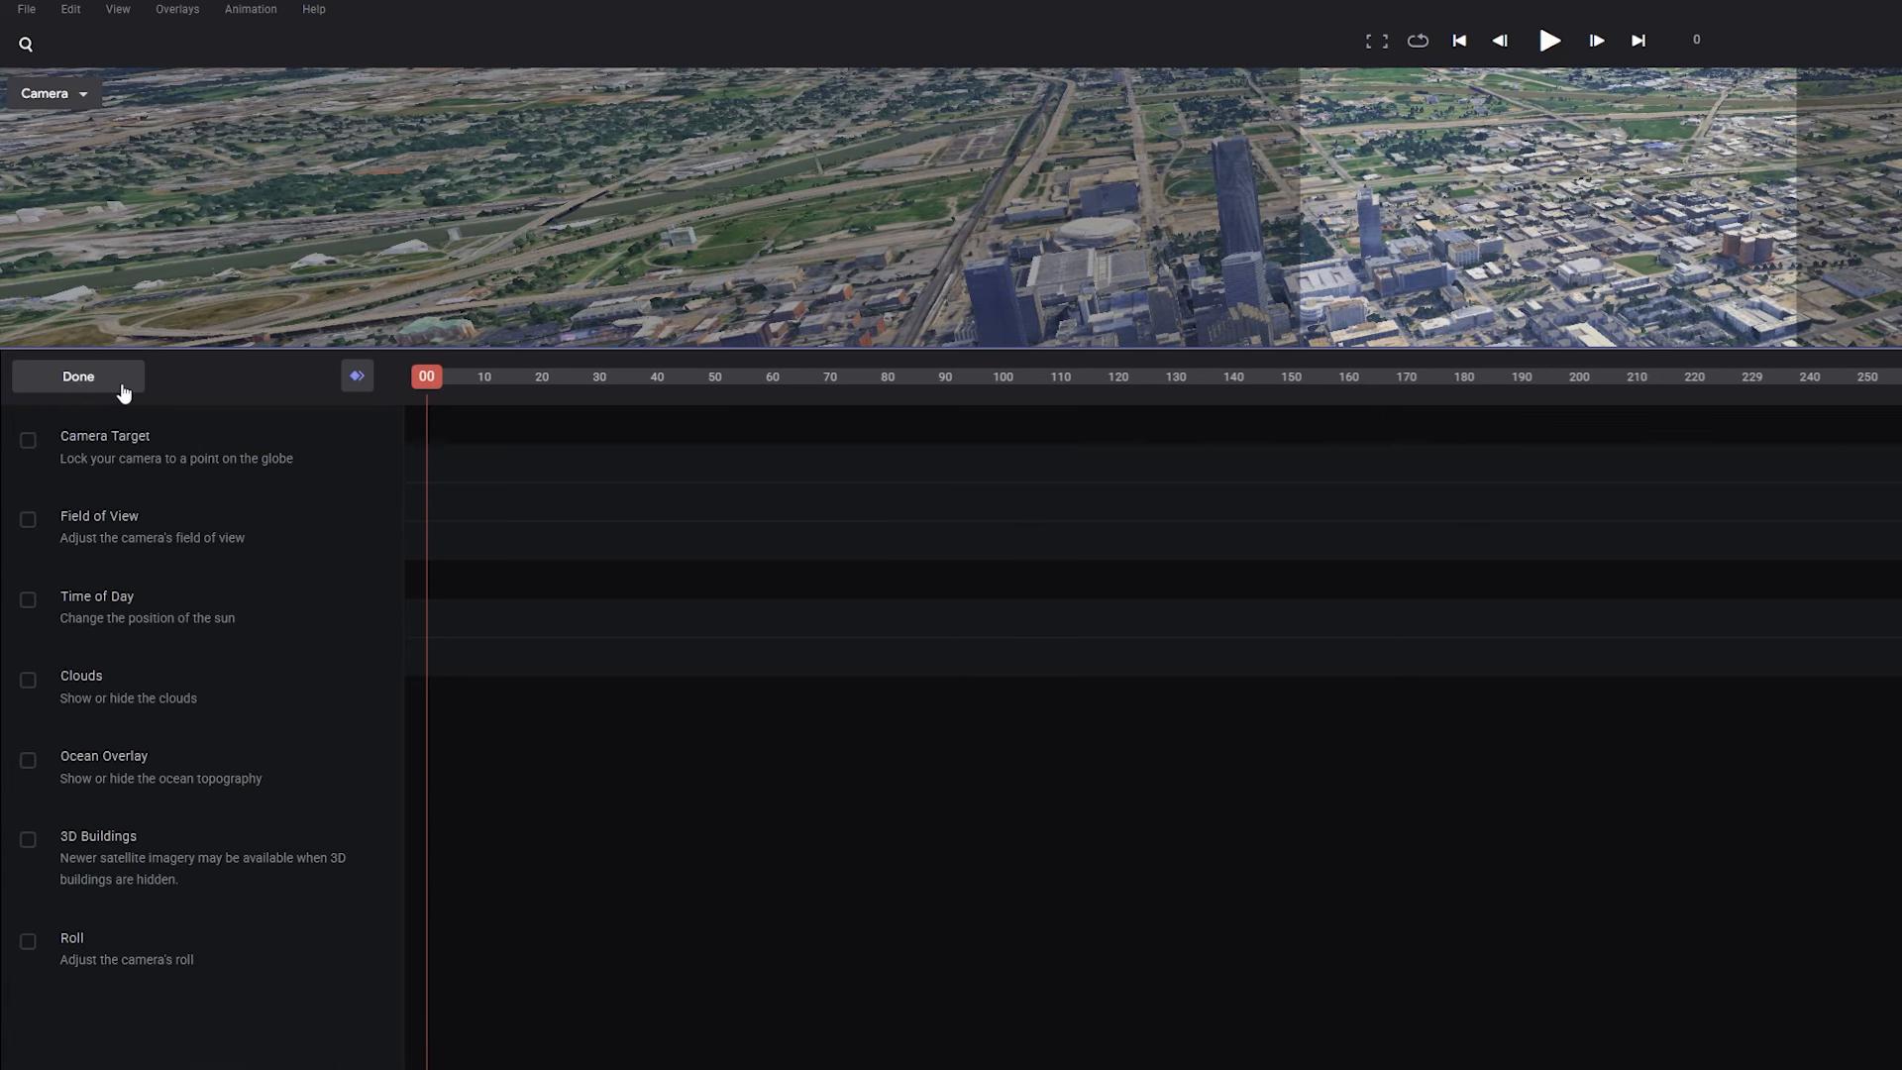
left_click(27, 843)
left_click(28, 842)
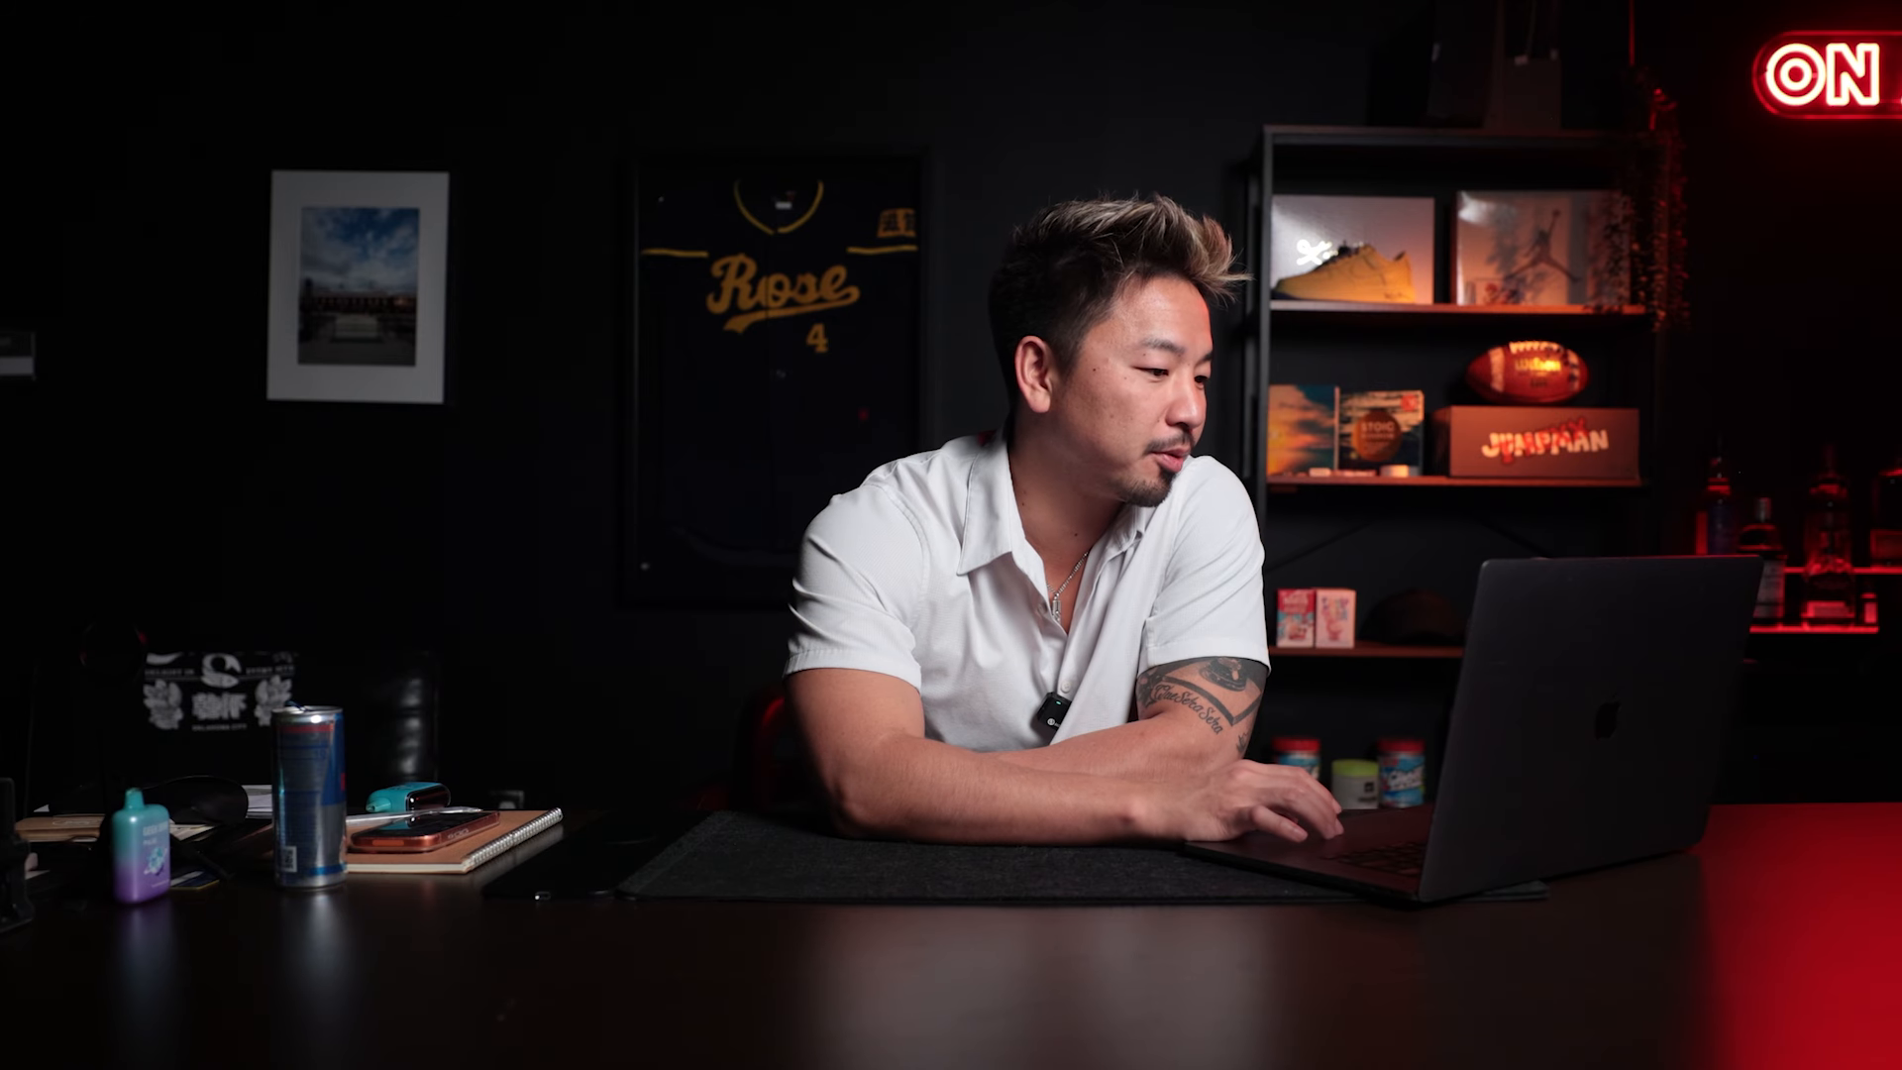
left_click(35, 175)
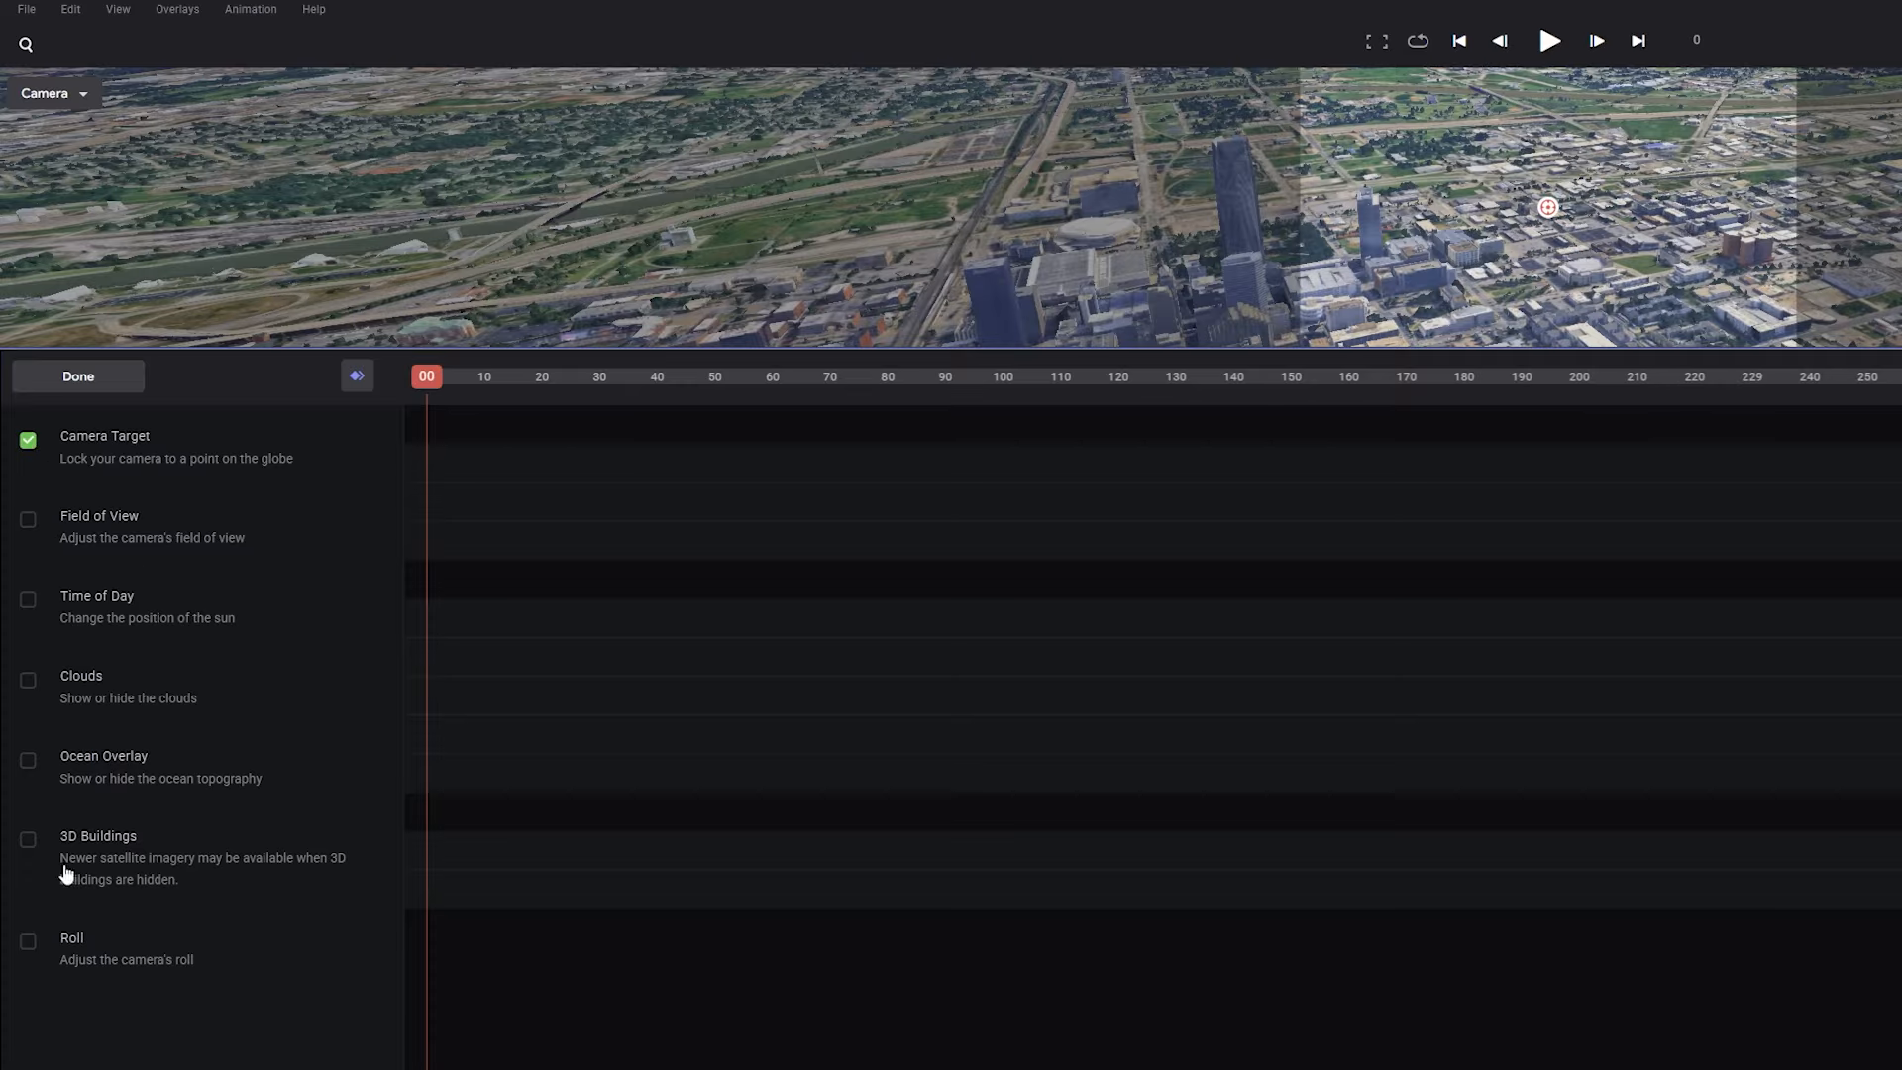
left_click(27, 943)
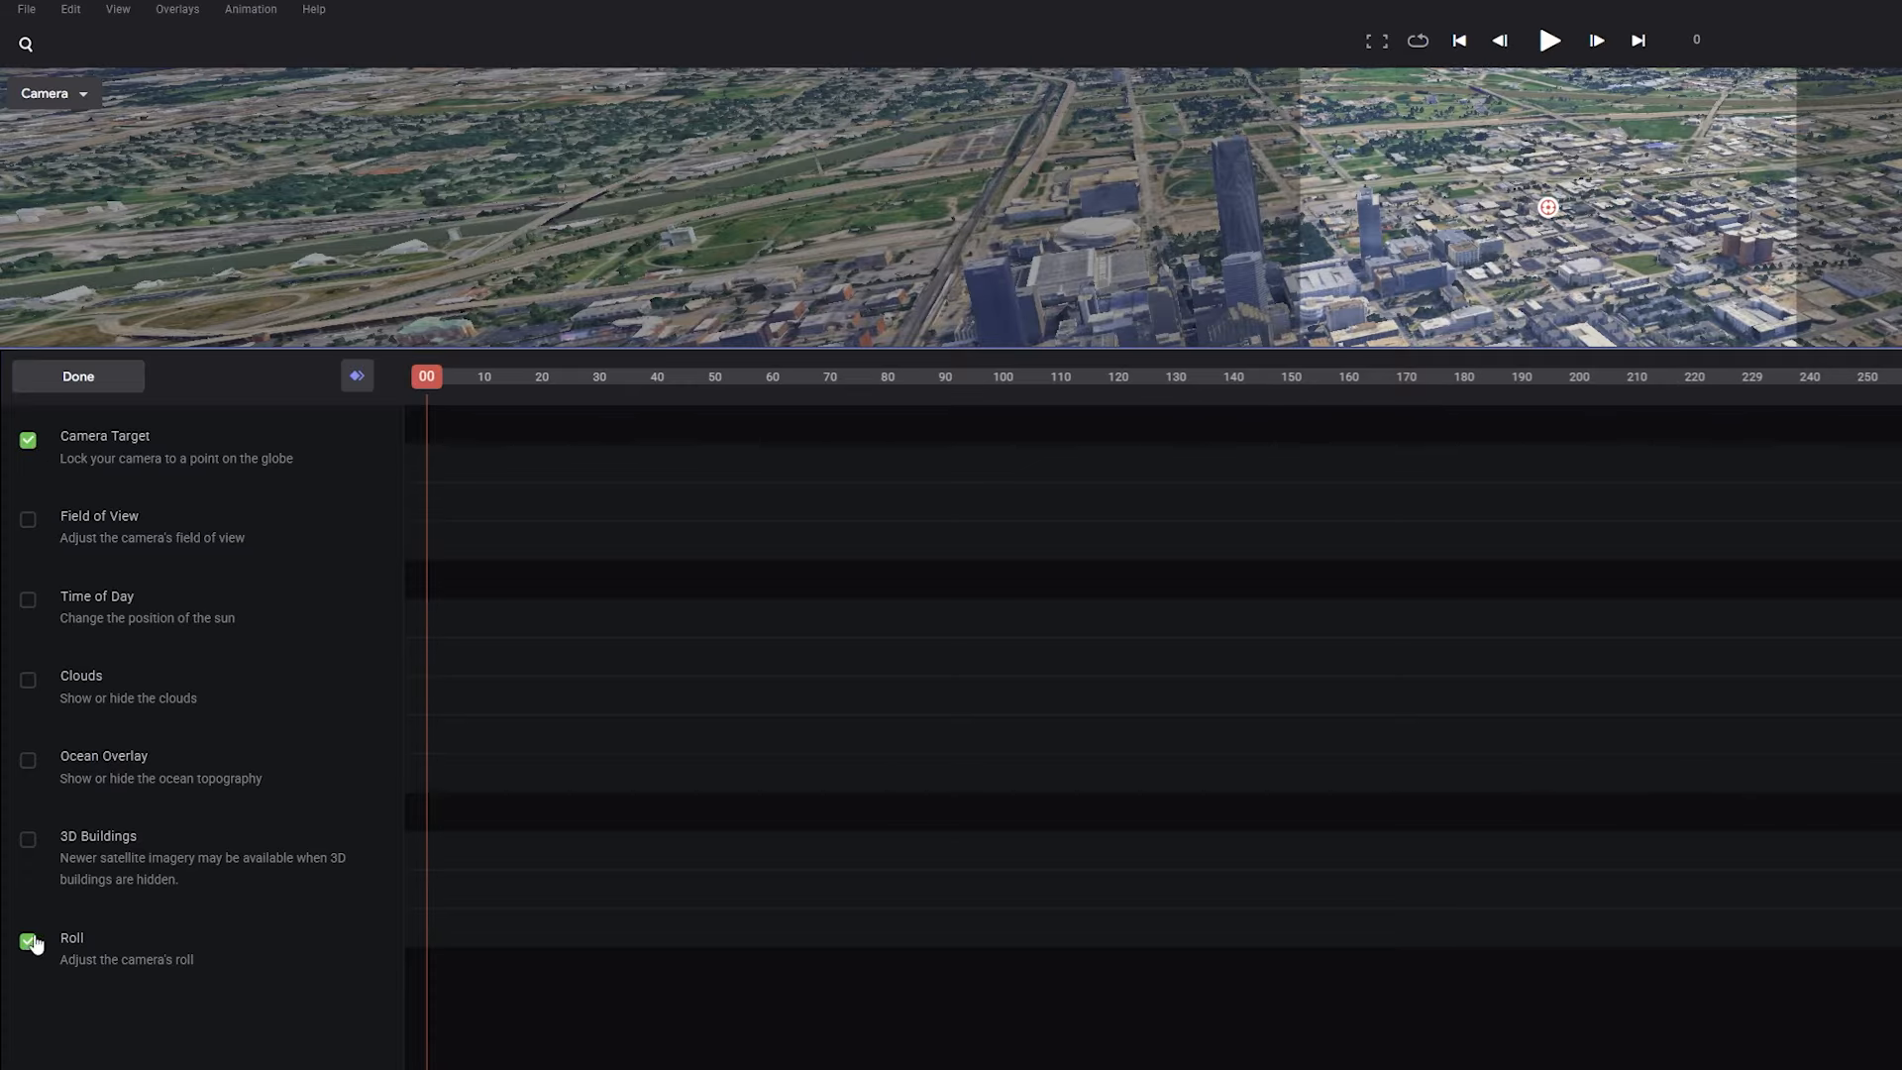
left_click(78, 377)
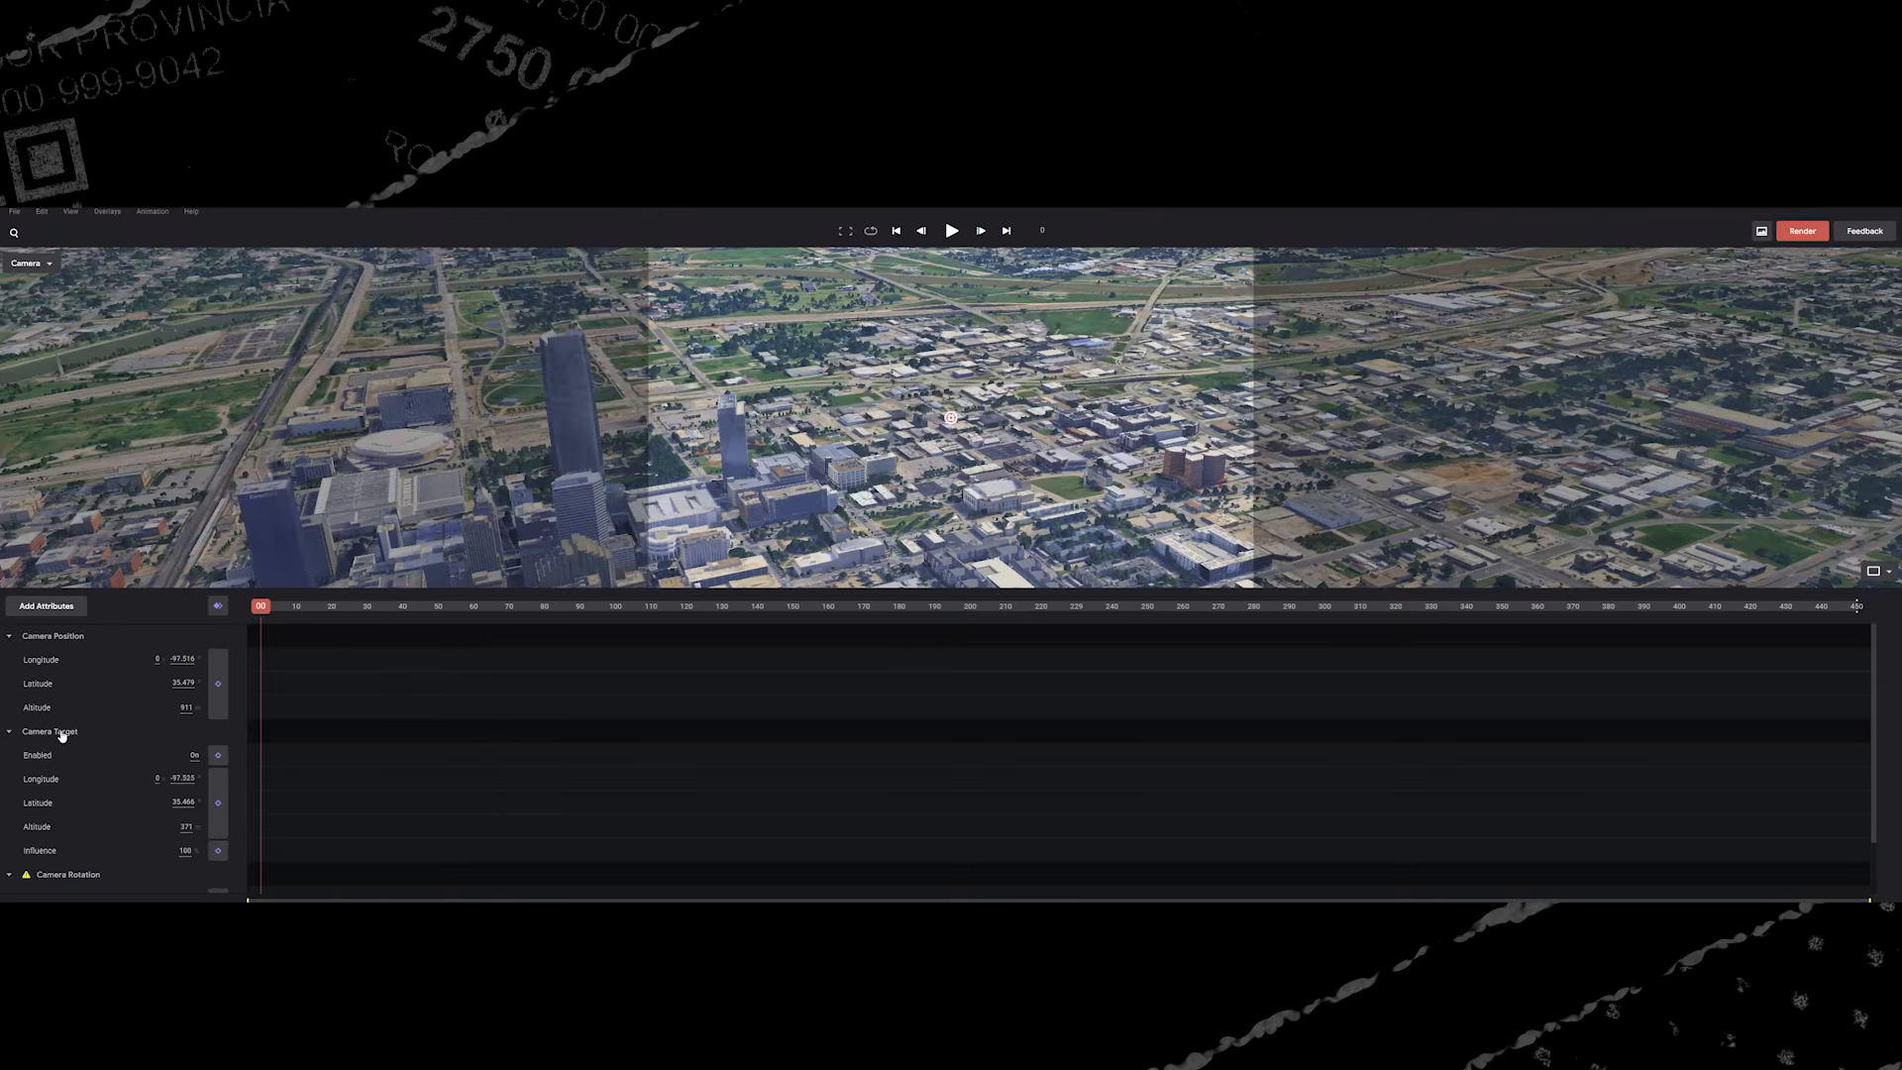
Step: Set the camera target on the office building and keyframe the target's position at frame 0
scroll(948, 436, "down", 5)
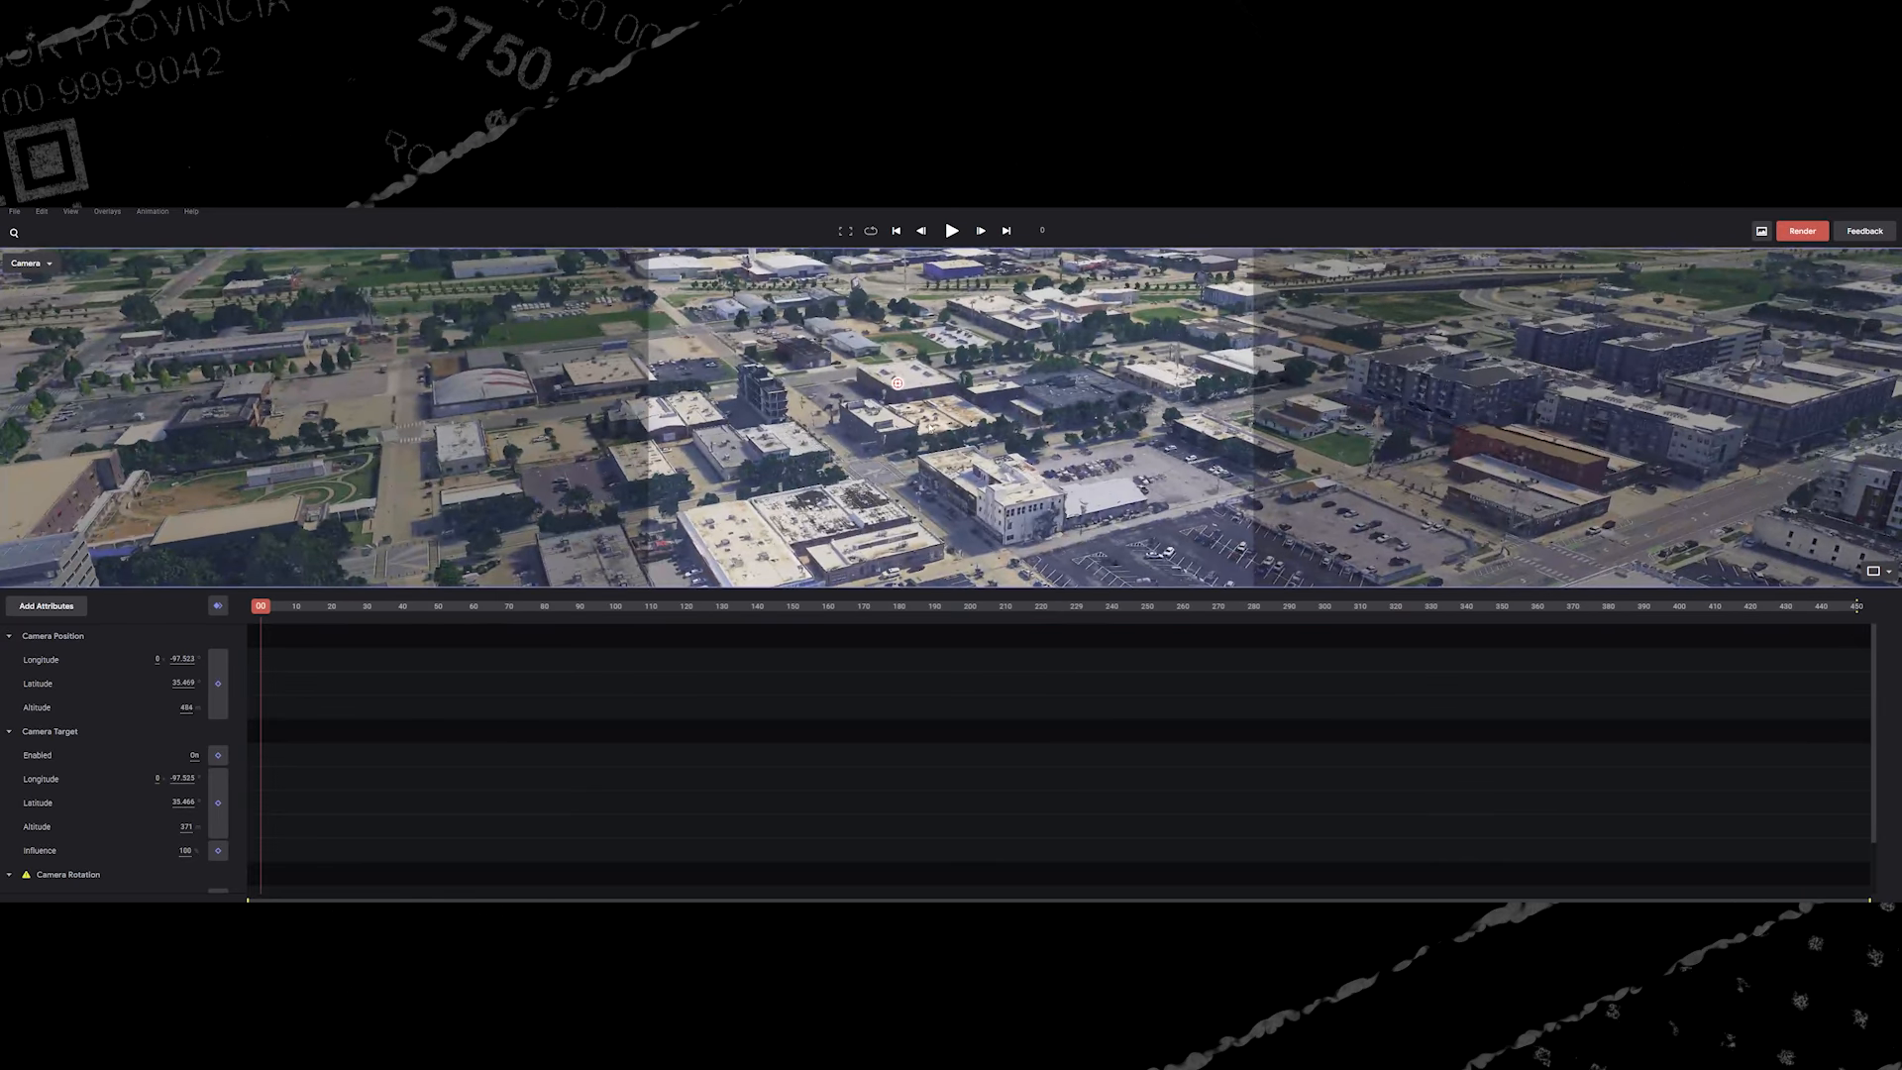
right_click(932, 427)
left_click(979, 439)
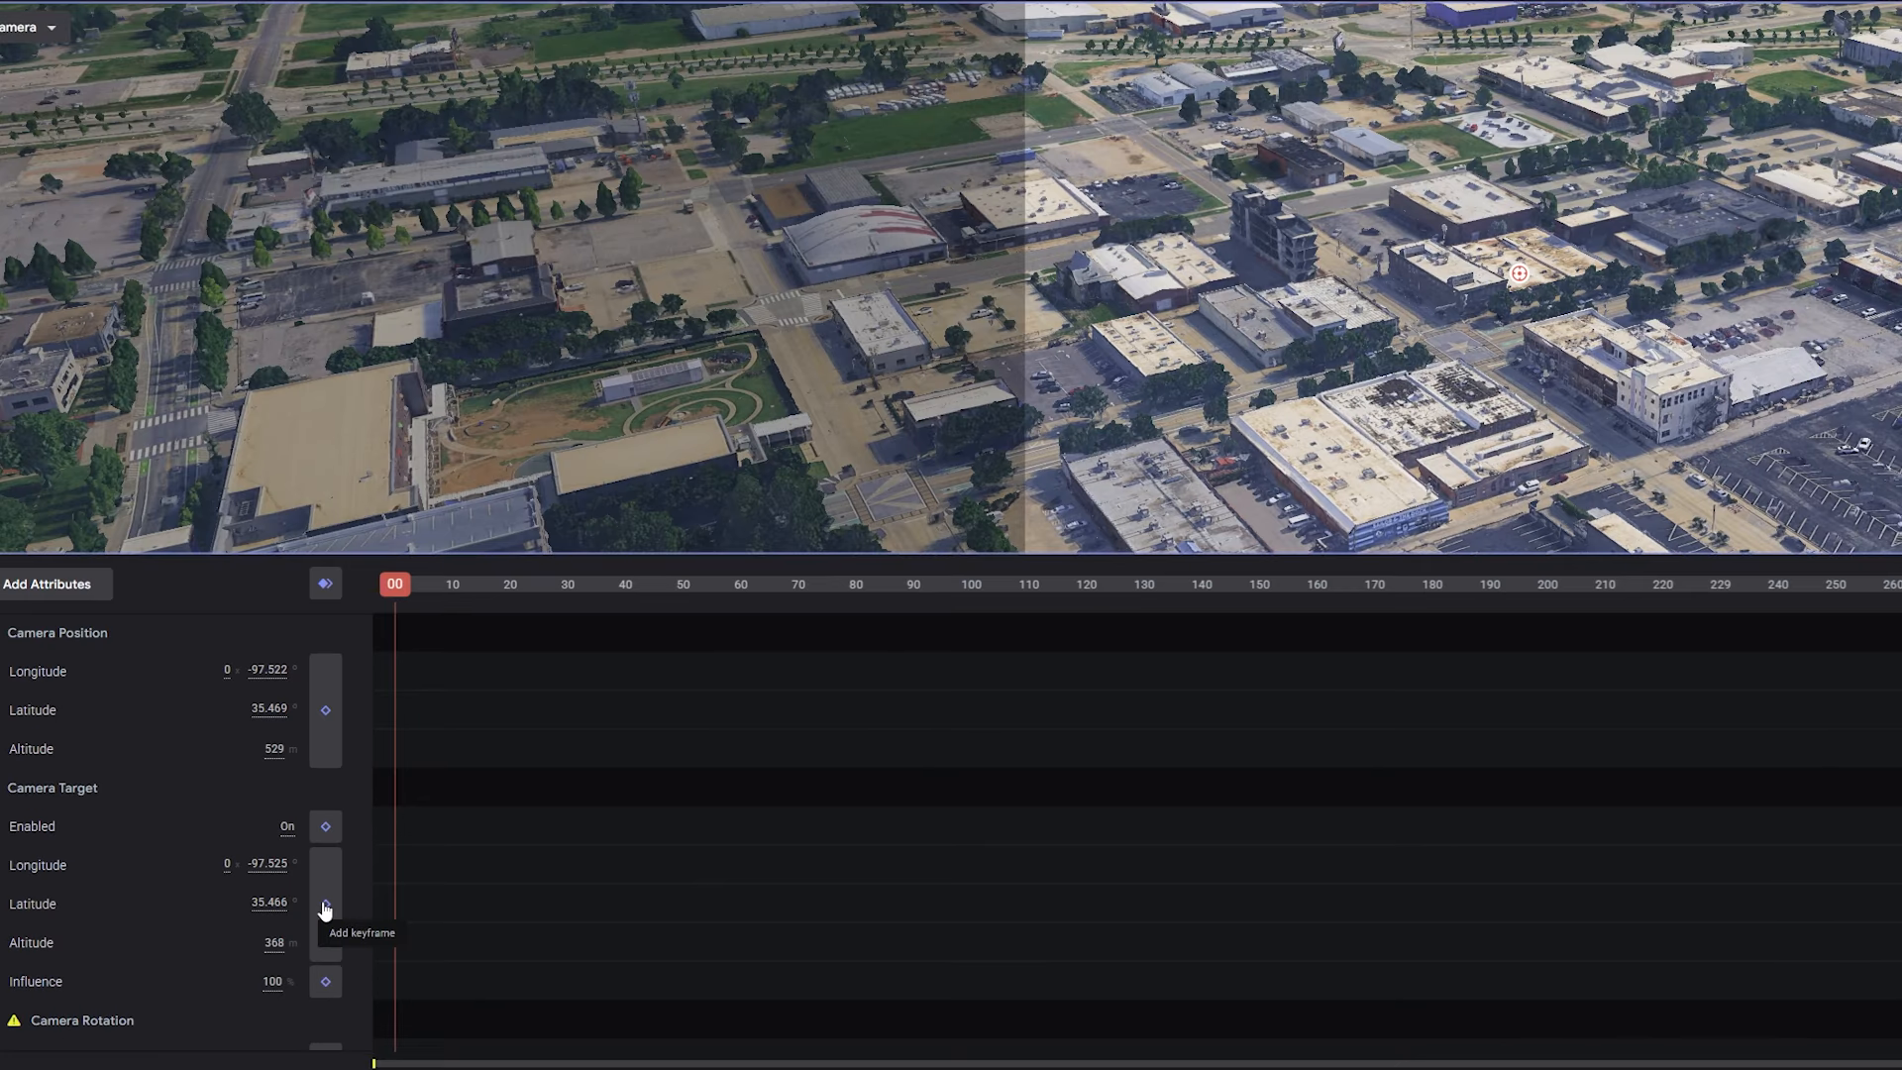
left_click(218, 802)
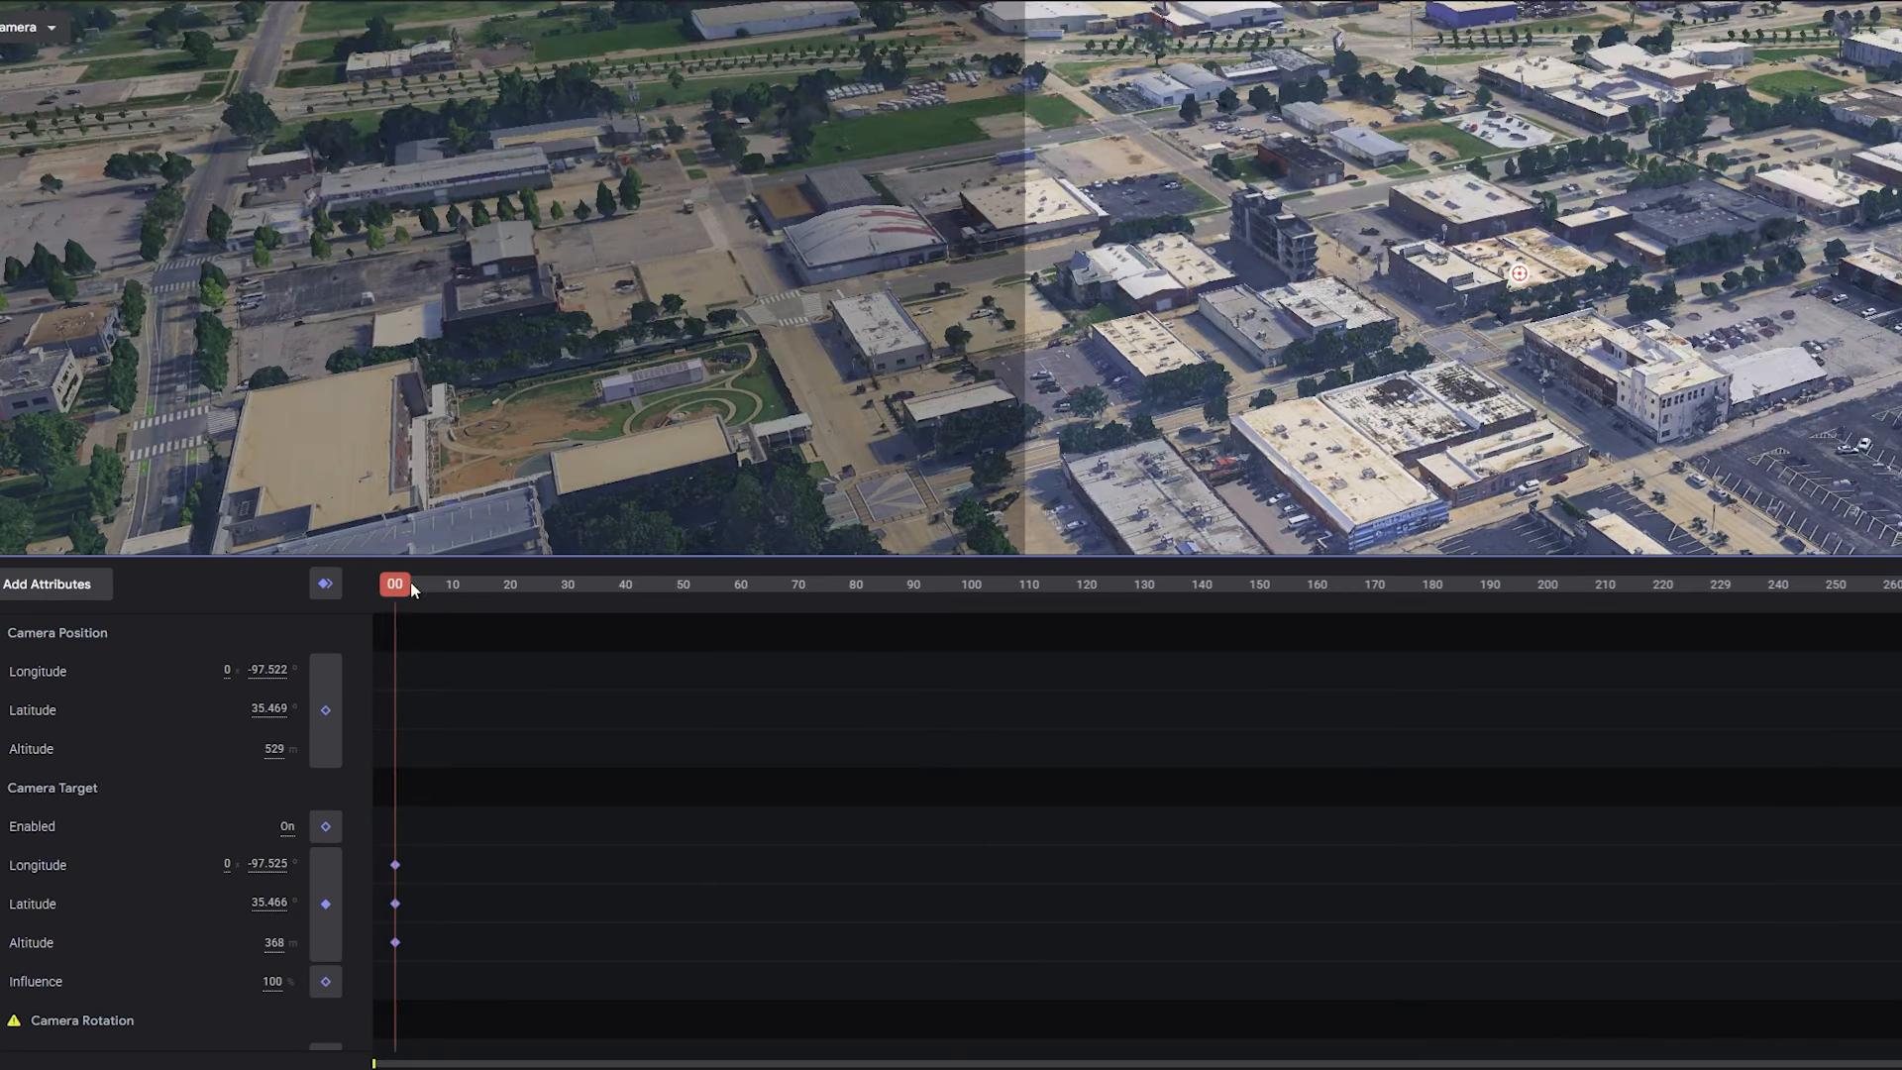
Step: At frame 67, find AKAI Sushi in Oklahoma and set the camera target on its building
left_click_drag(394, 586, 548, 586)
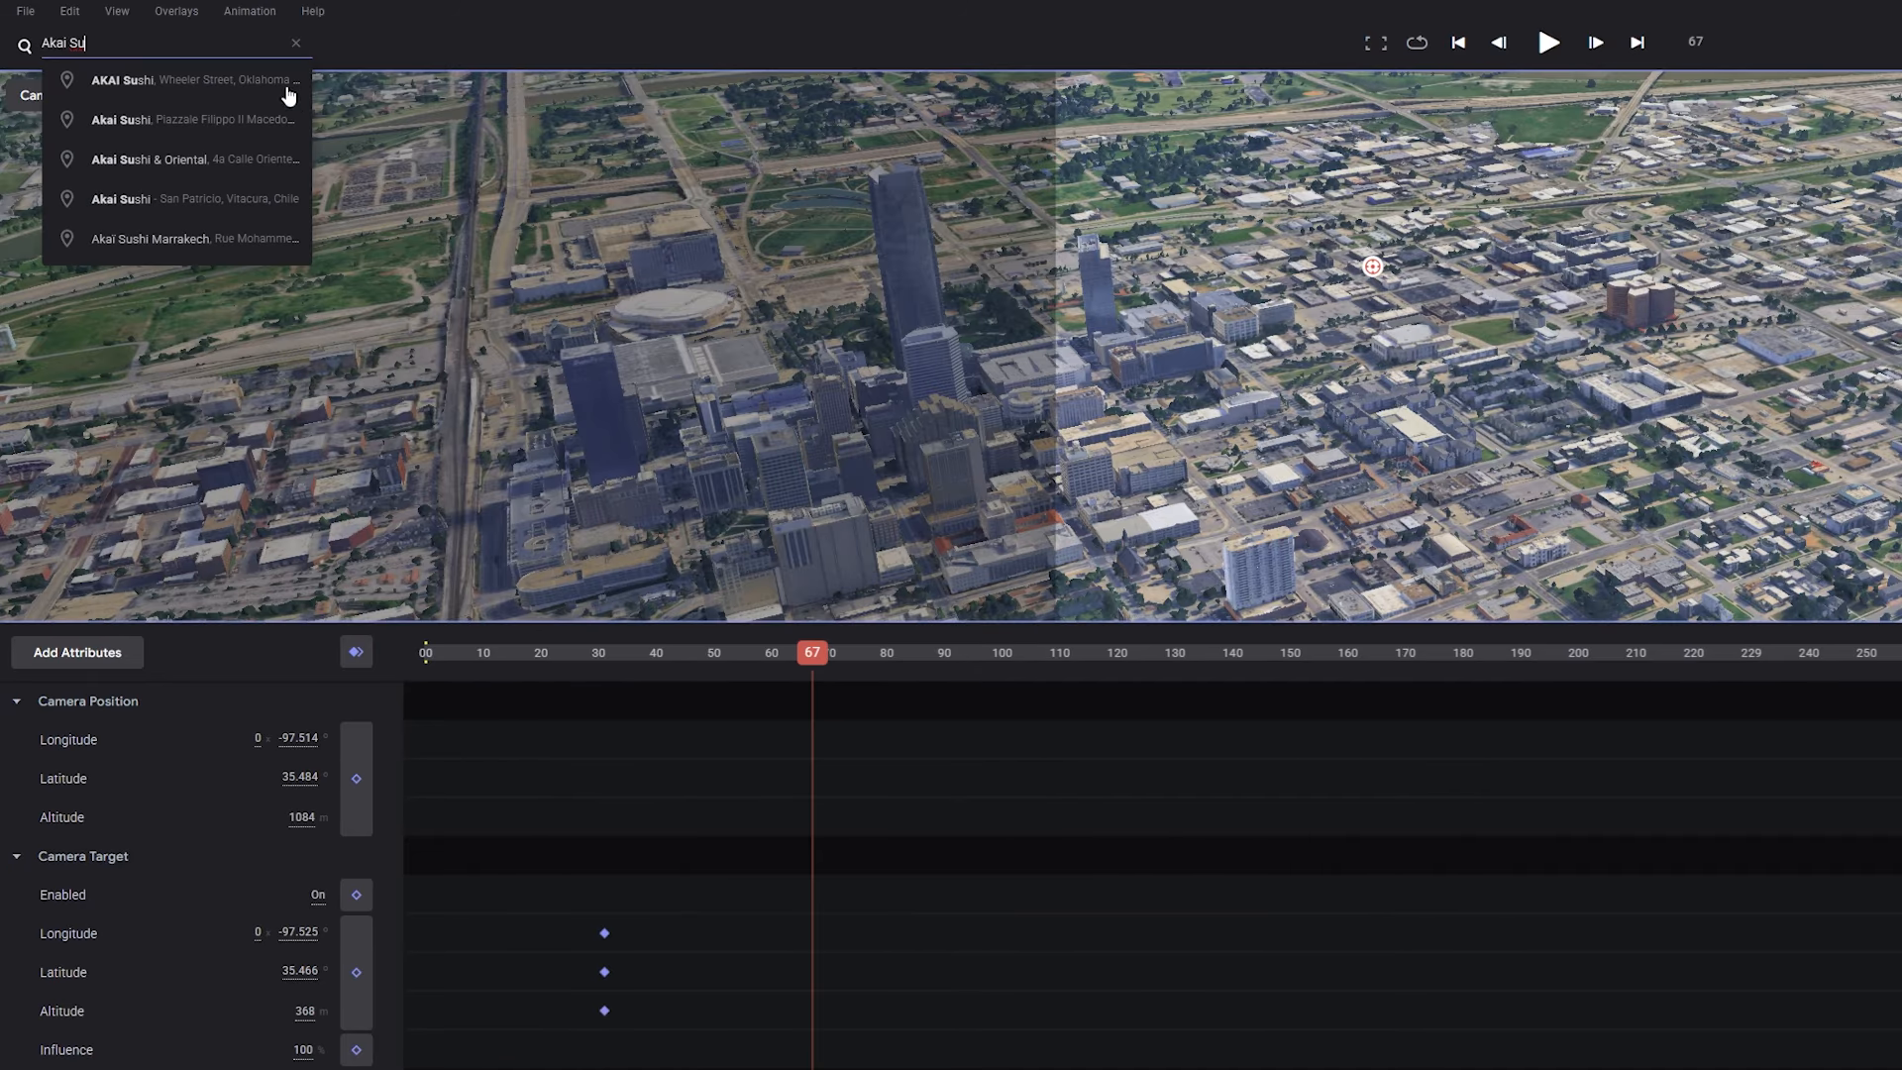
left_click(286, 87)
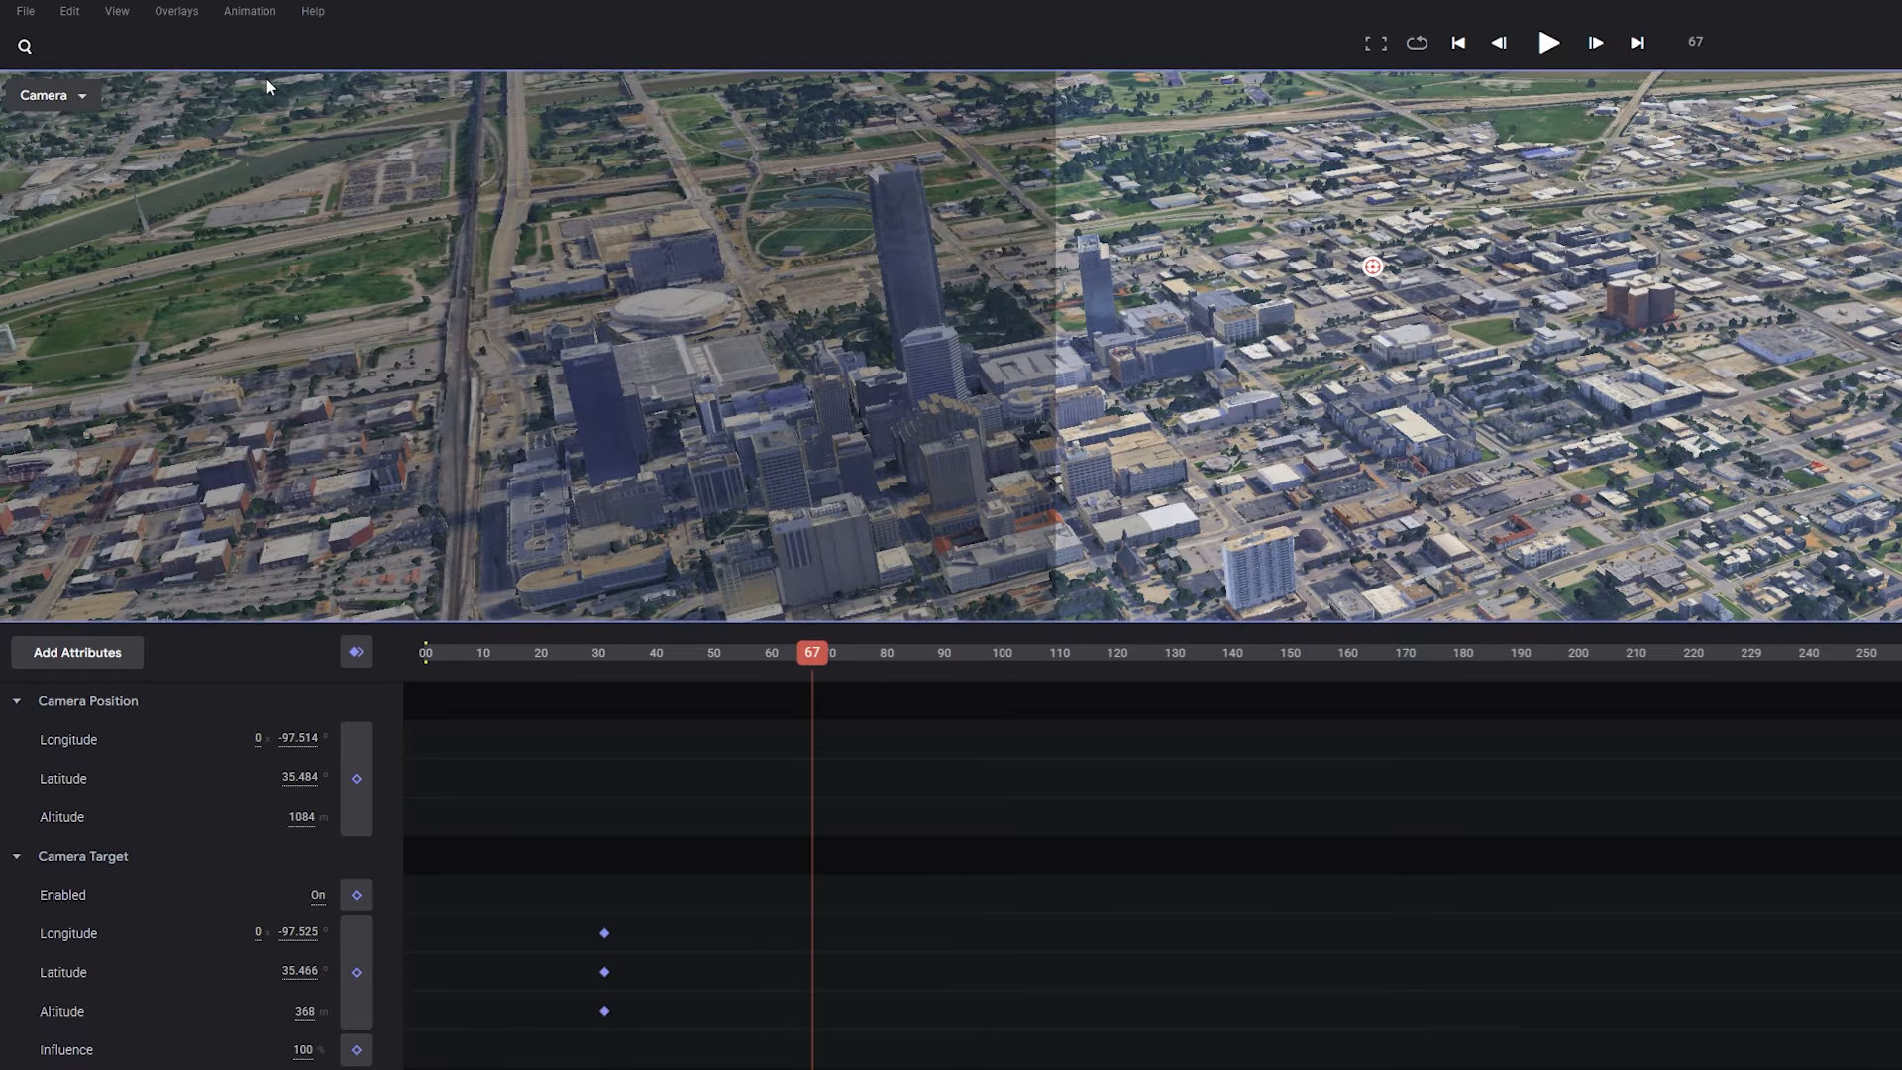
left_click_drag(1509, 399, 1519, 447, "shift")
left_click_drag(1375, 444, 1453, 412)
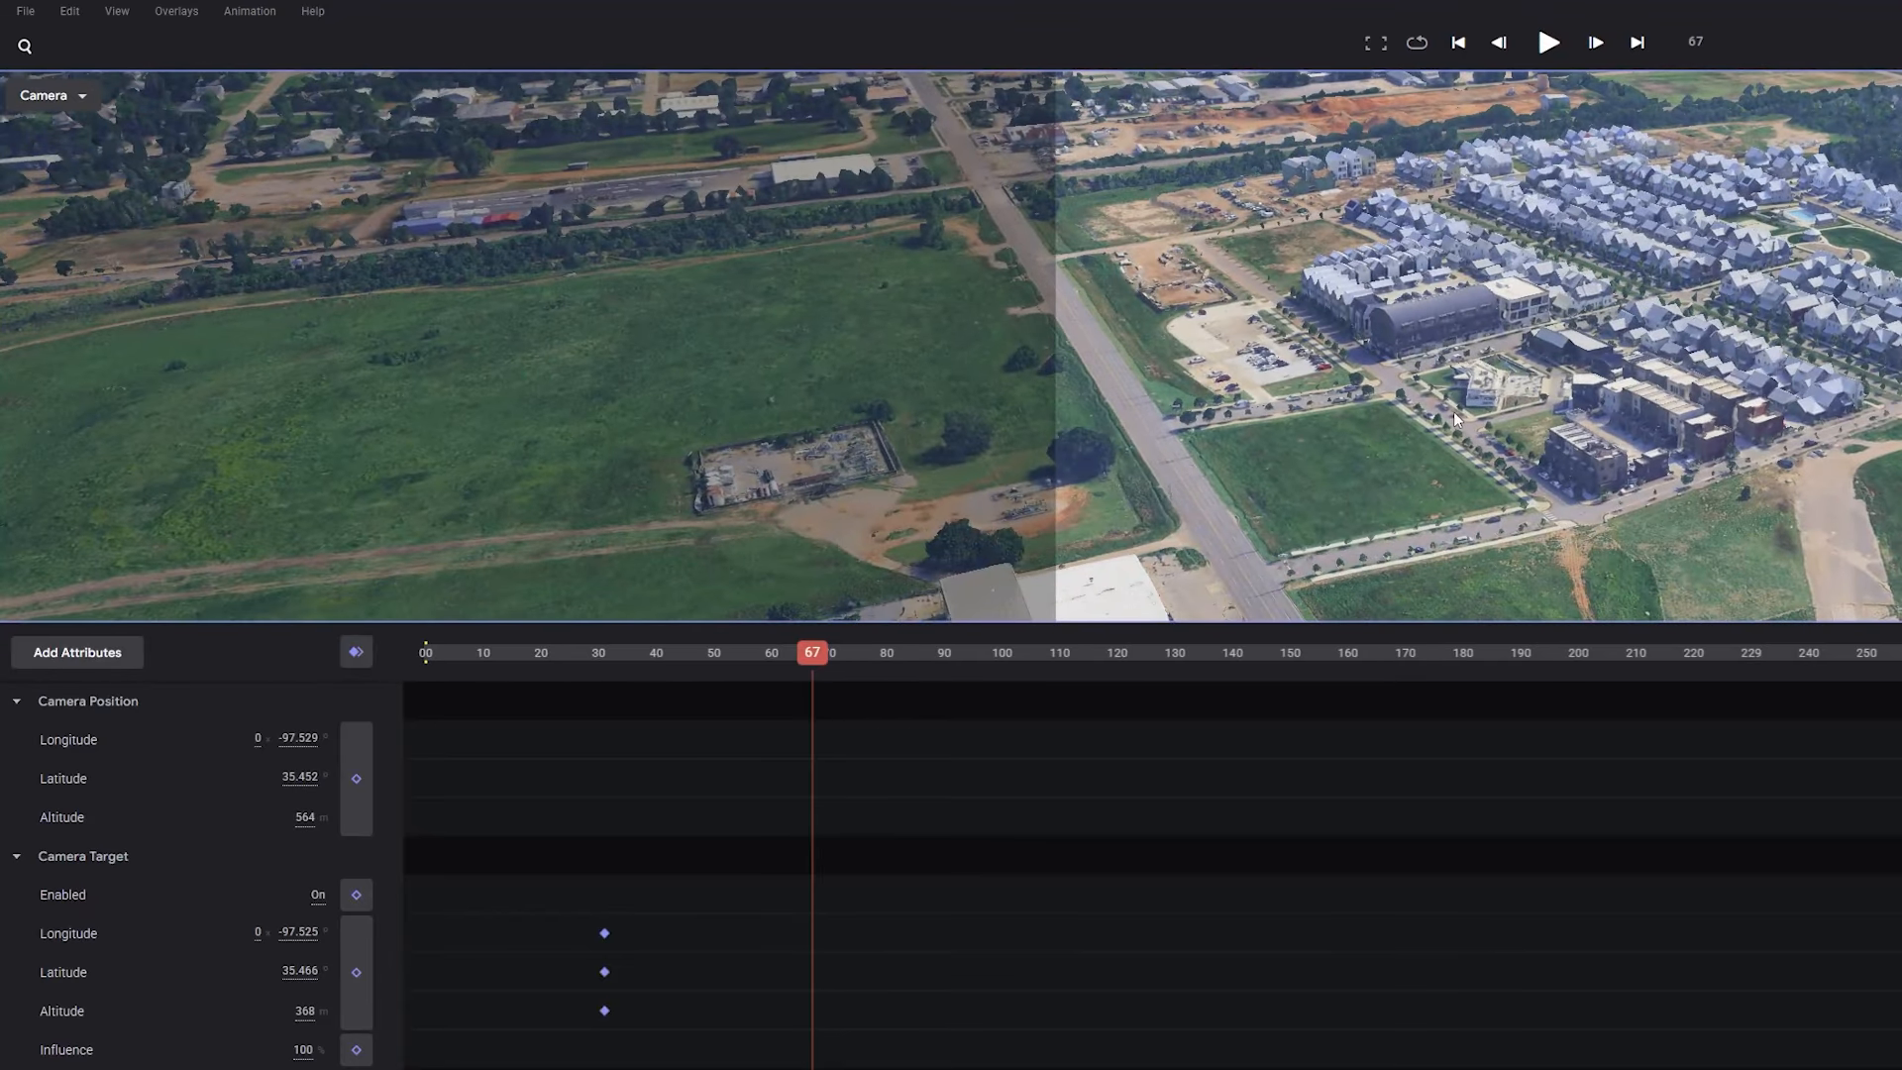
right_click(1443, 330)
left_click(1505, 364)
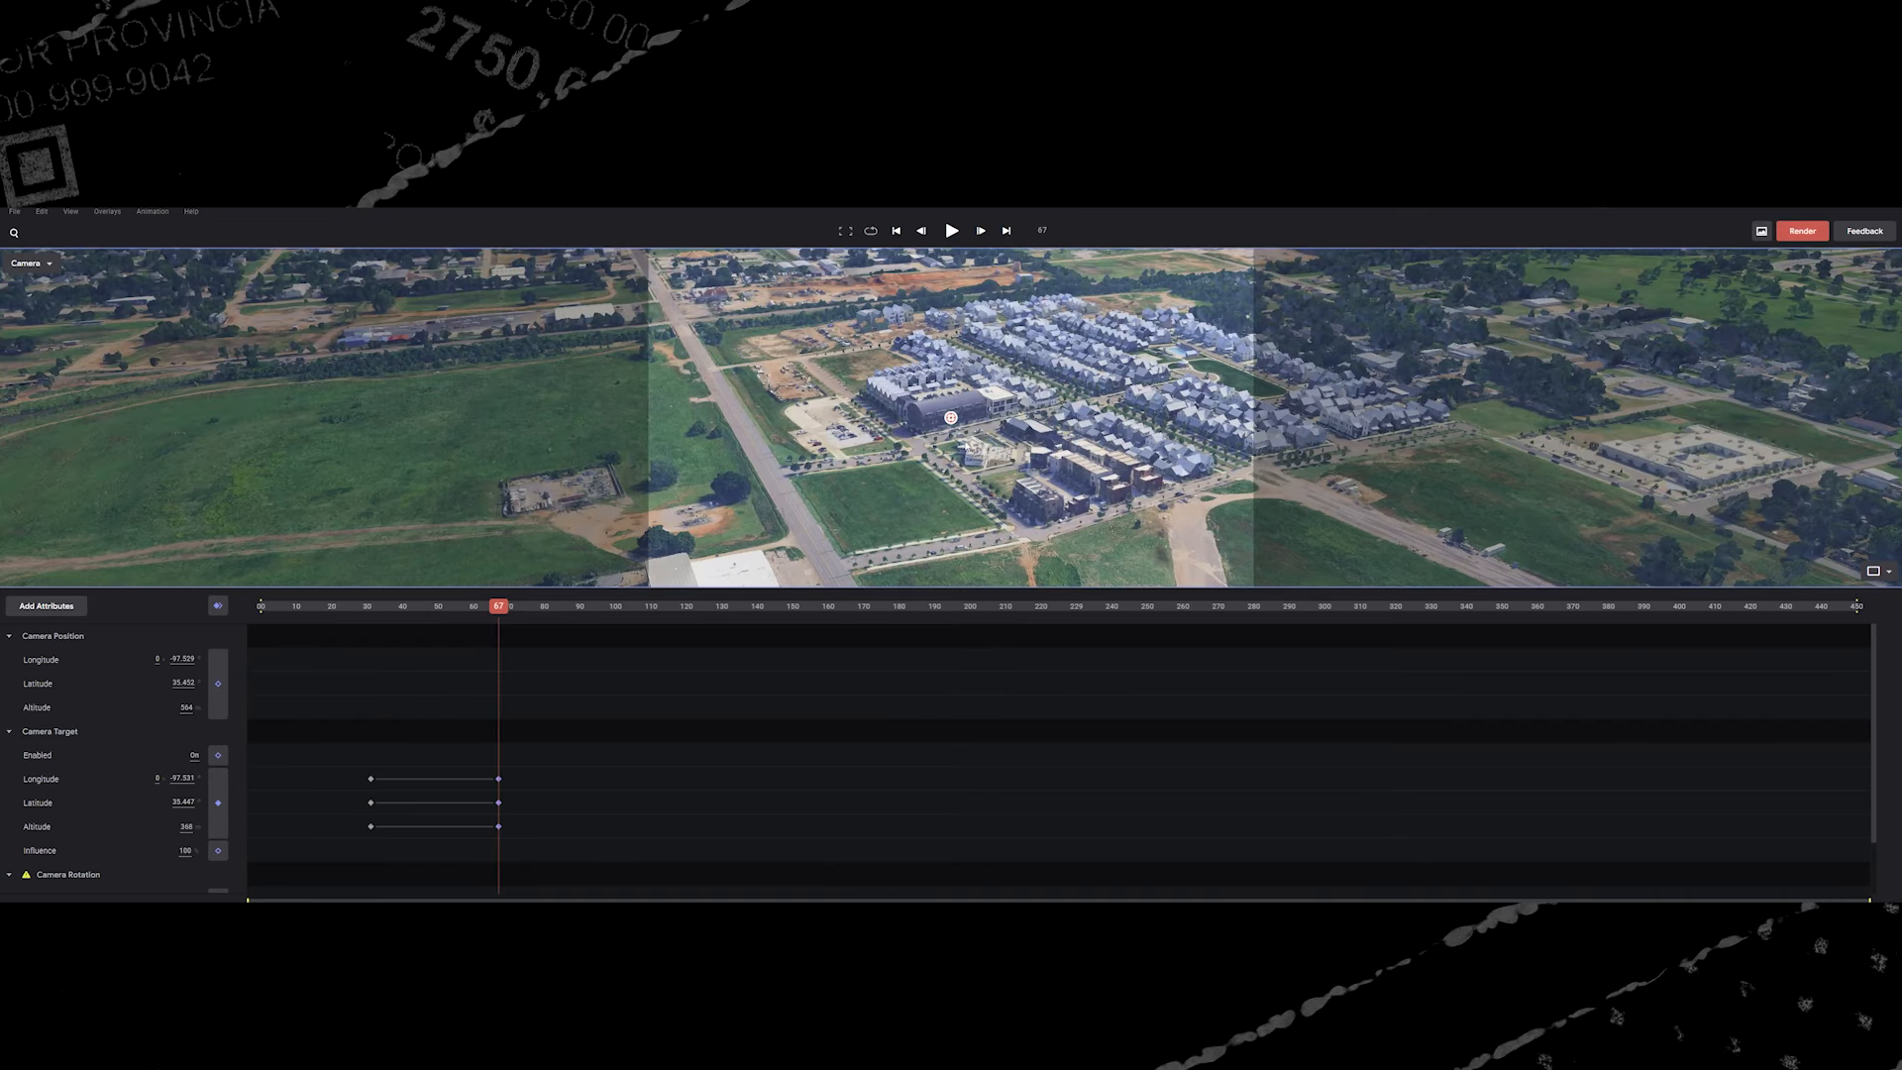
Step: Keyframe the camera position close to the office at about 421 m altitude at frame 0 and at about 762 m at frame 27
left_click_drag(499, 606, 235, 618)
key("space")
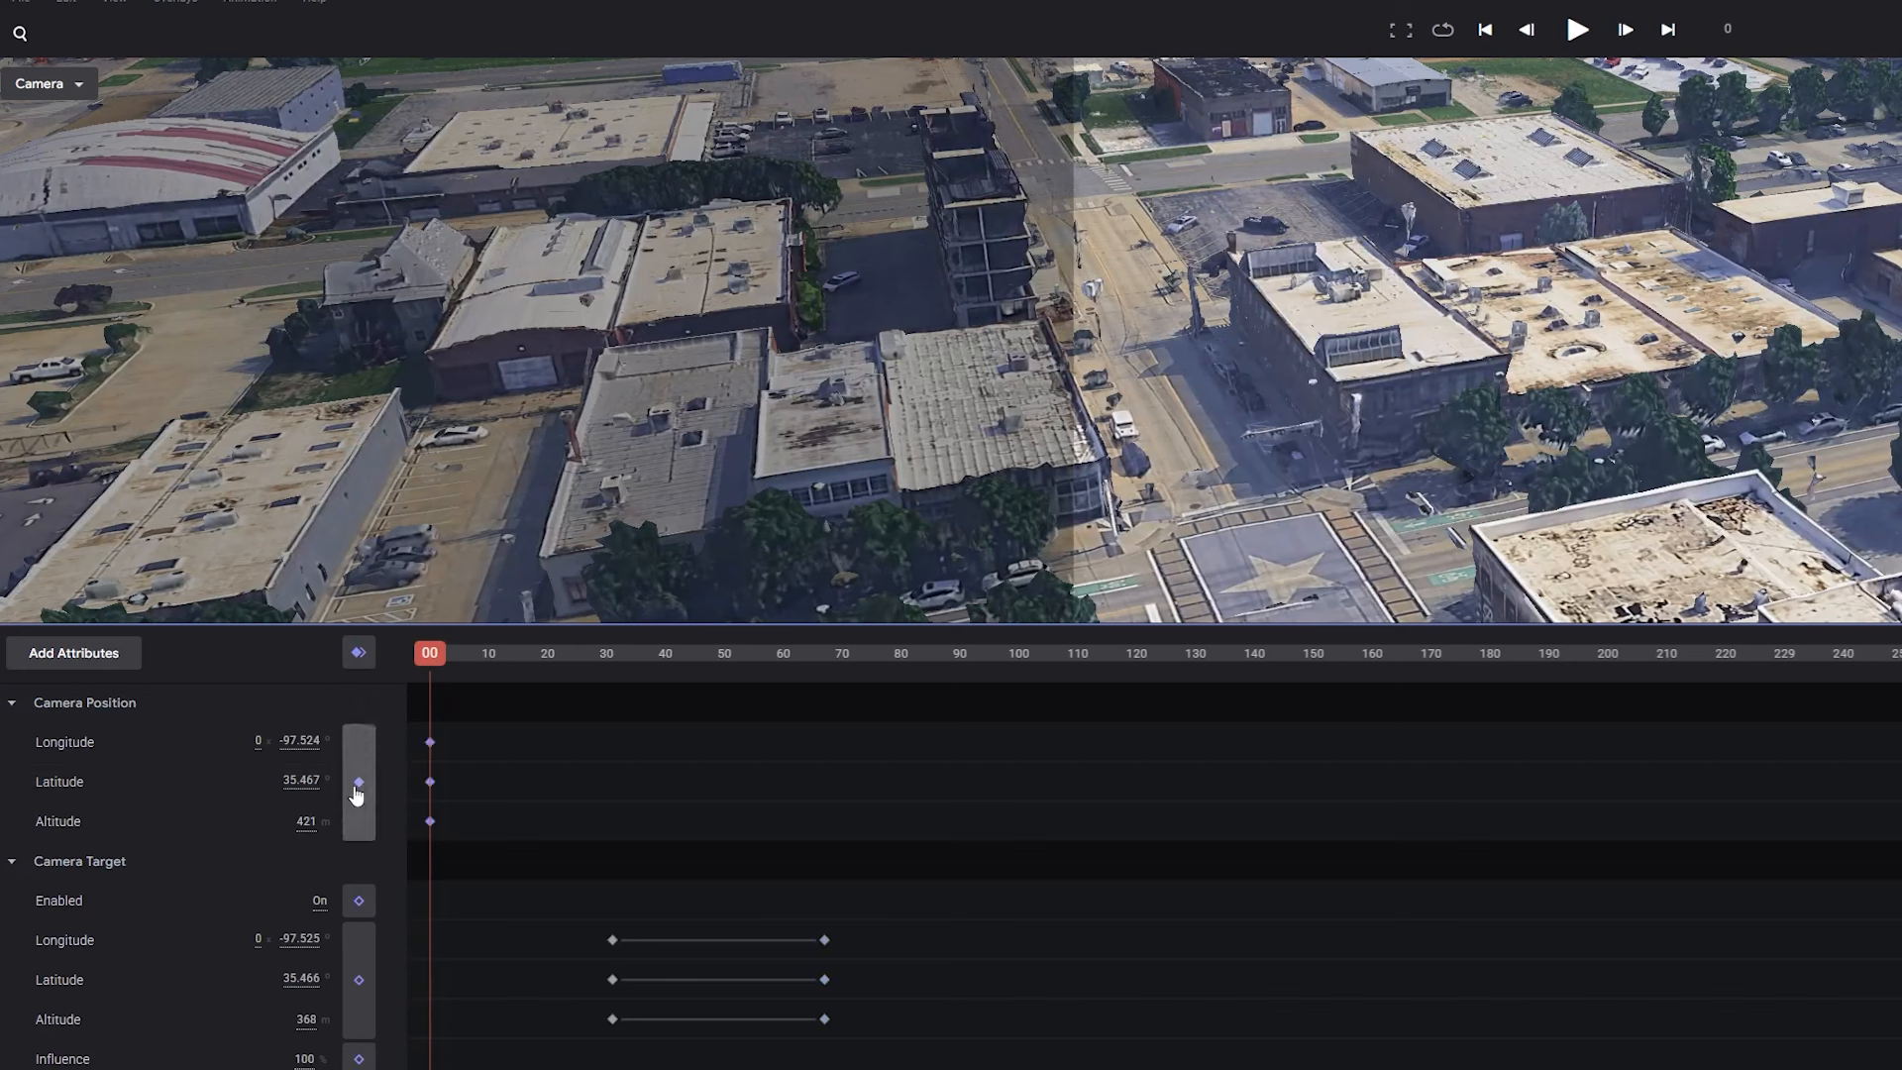
left_click_drag(575, 676, 589, 678)
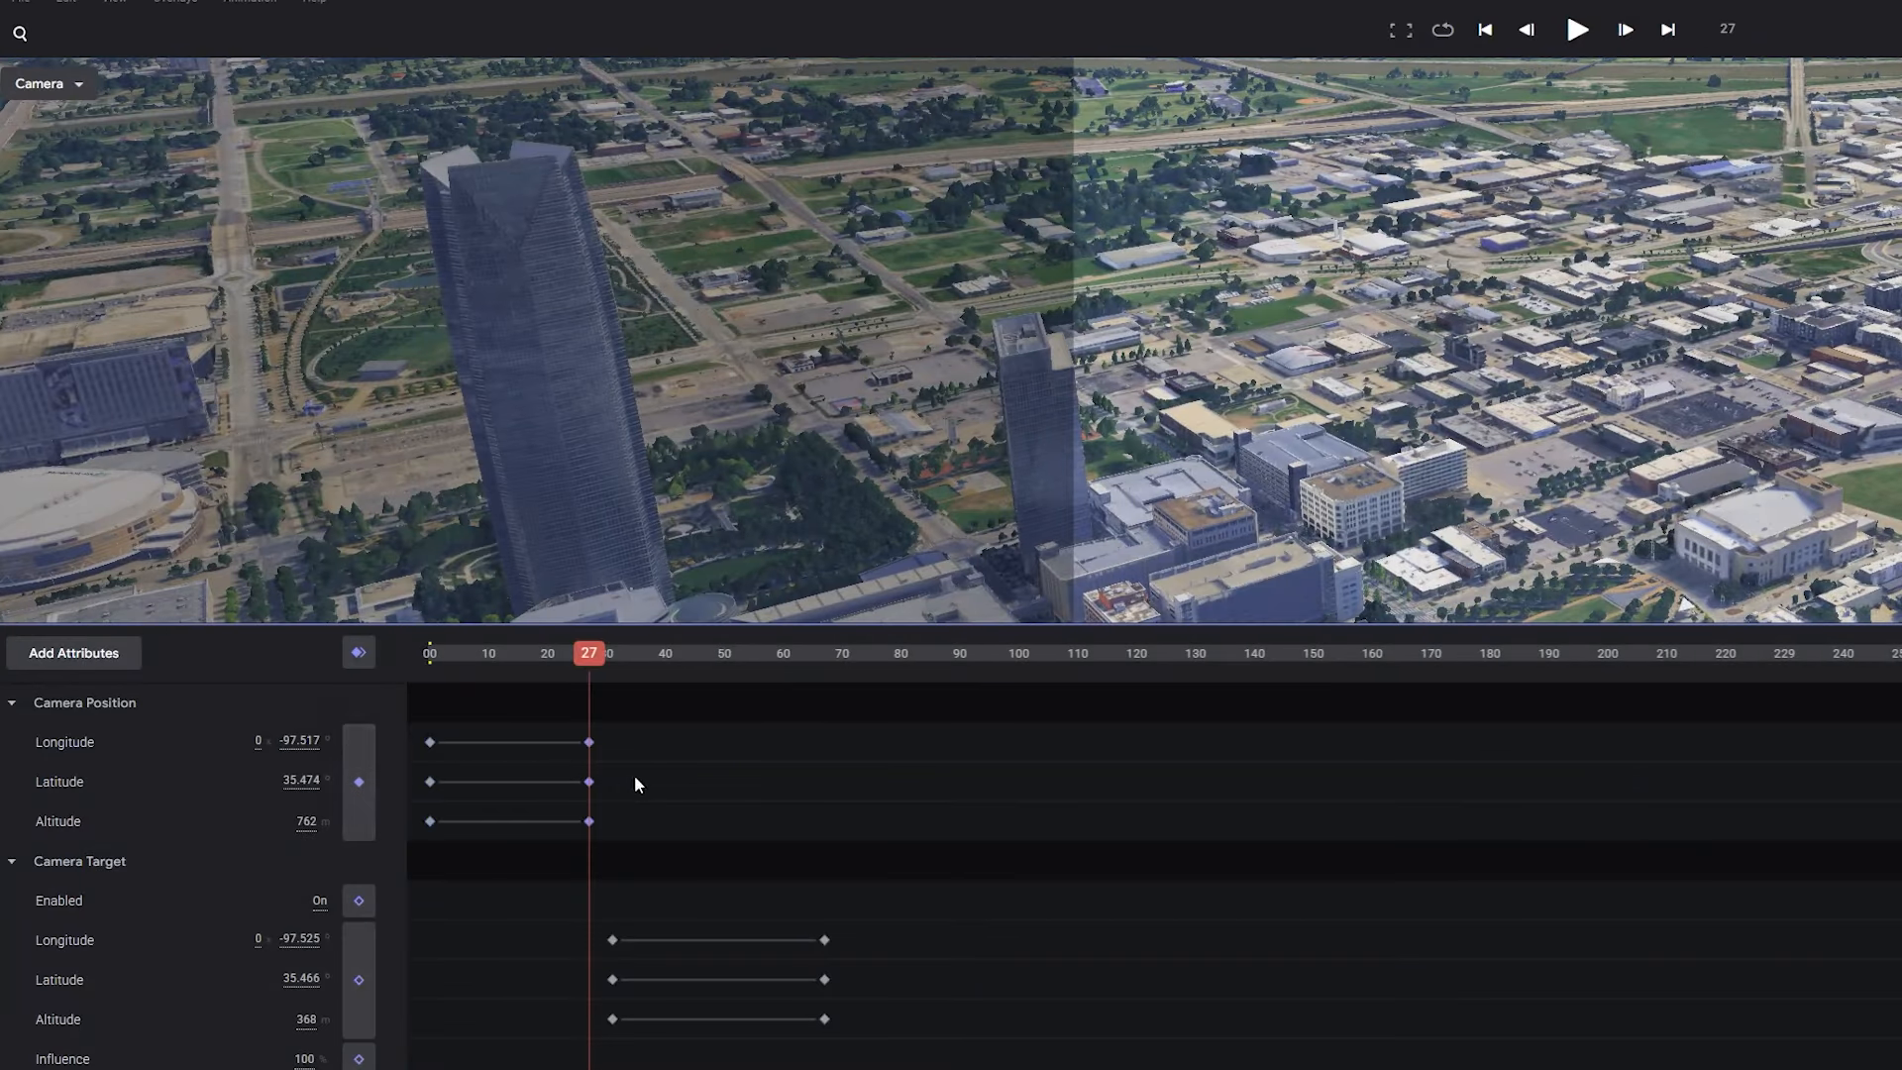
Step: Play back the camera's rise from the office and place the playhead at frame 67, on the second target keyframe
key("space")
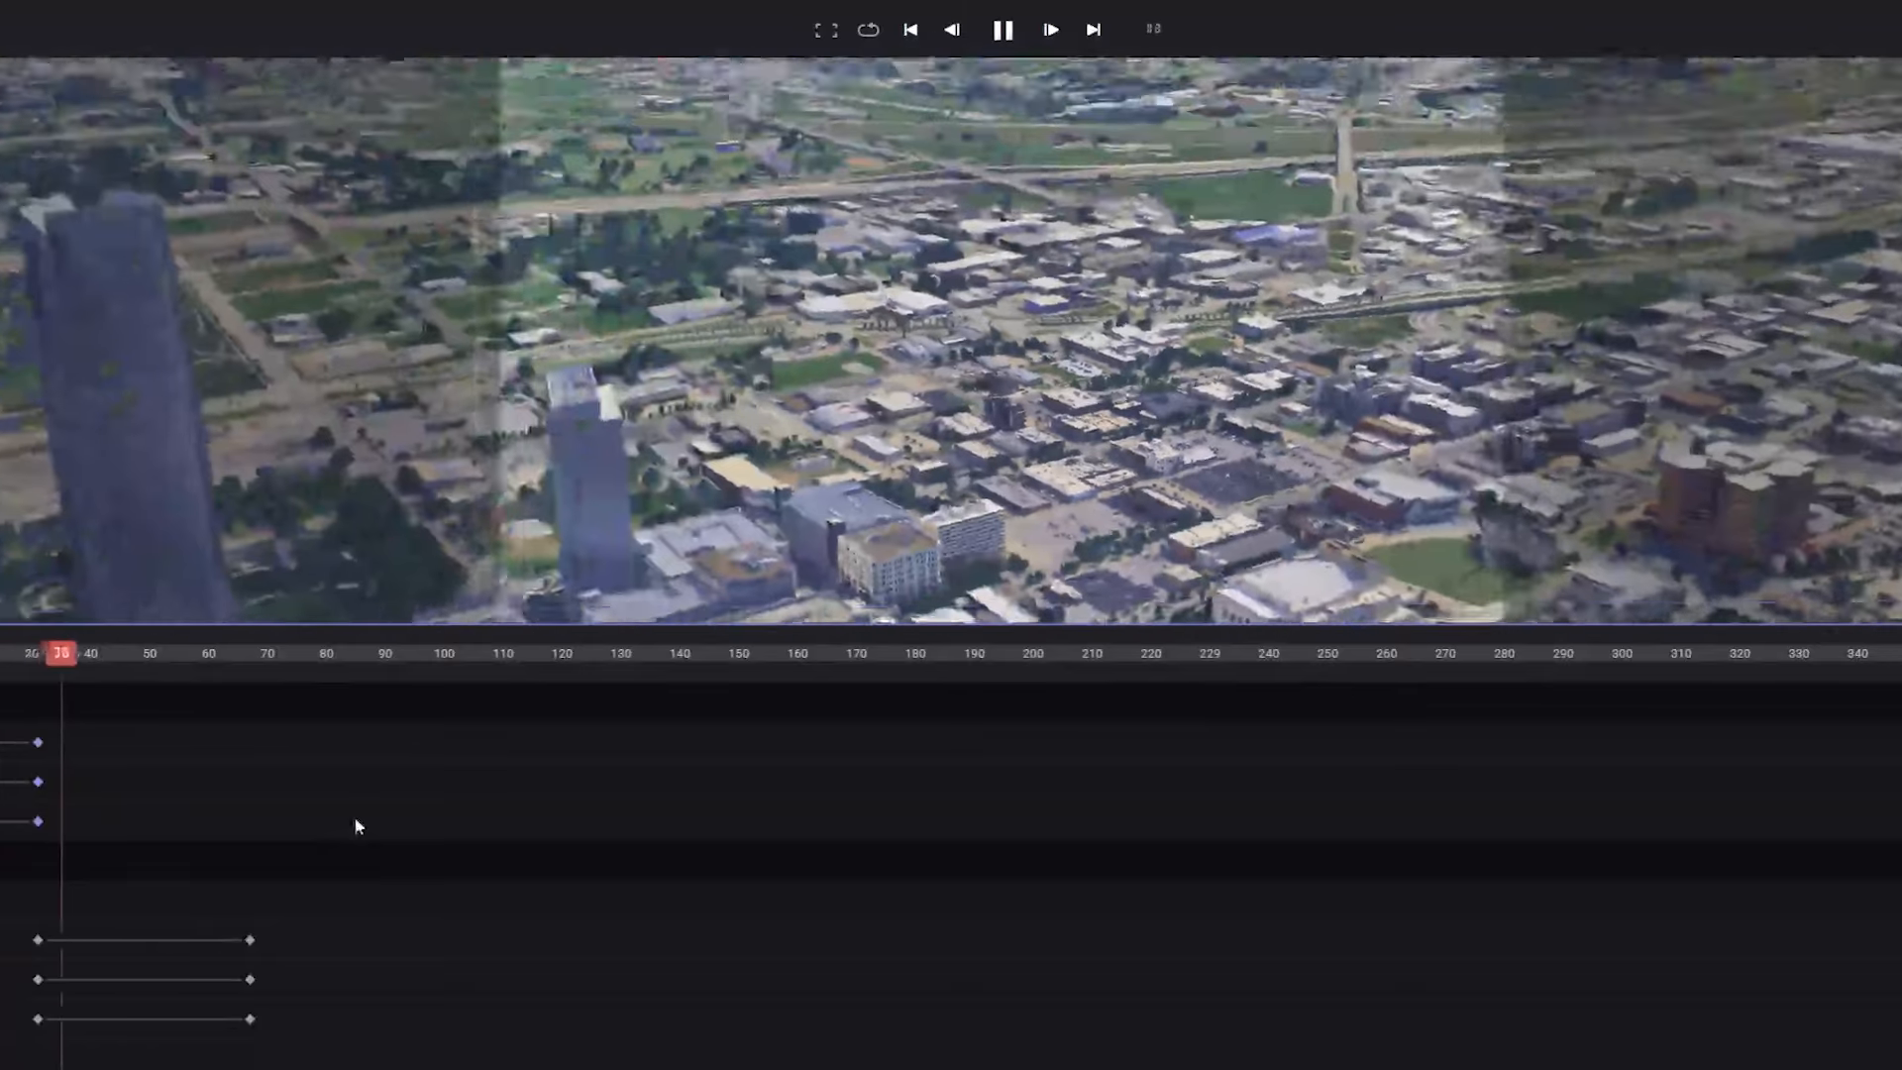
key("space")
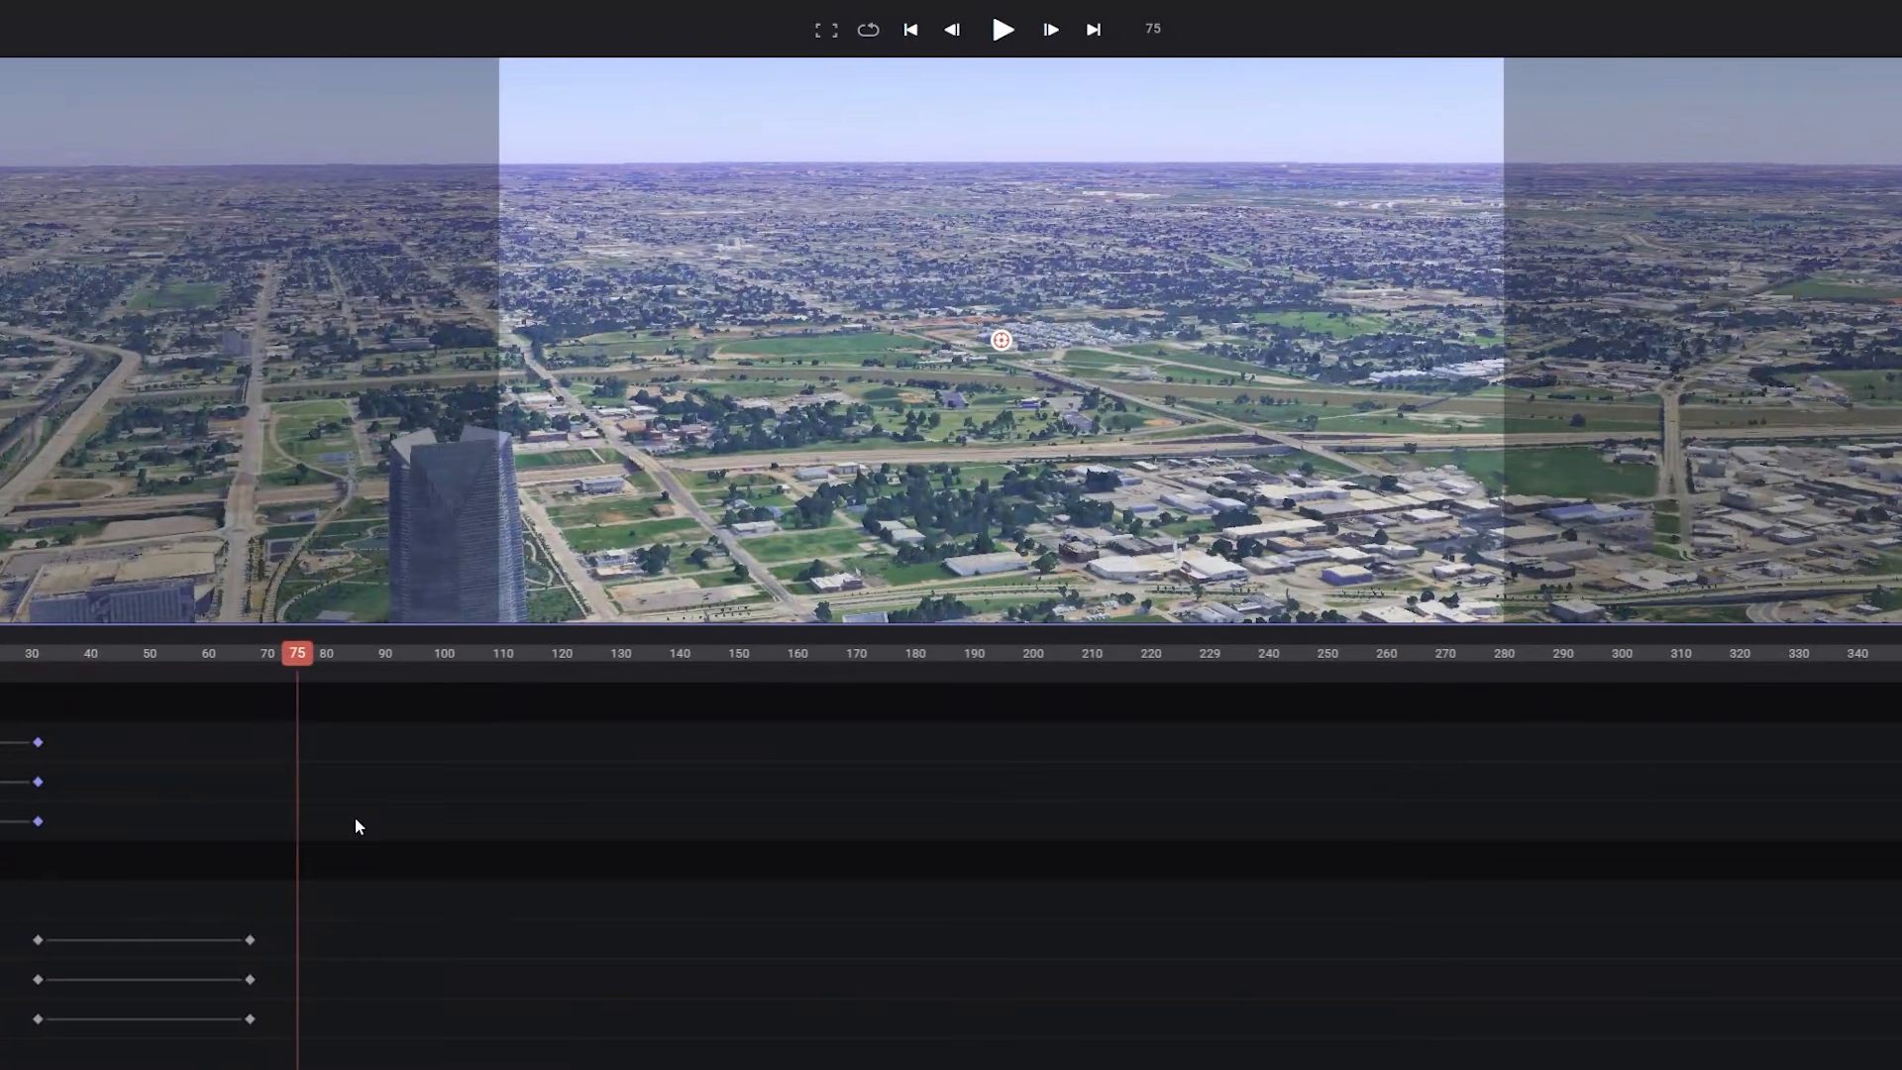
left_click_drag(216, 699, 242, 699)
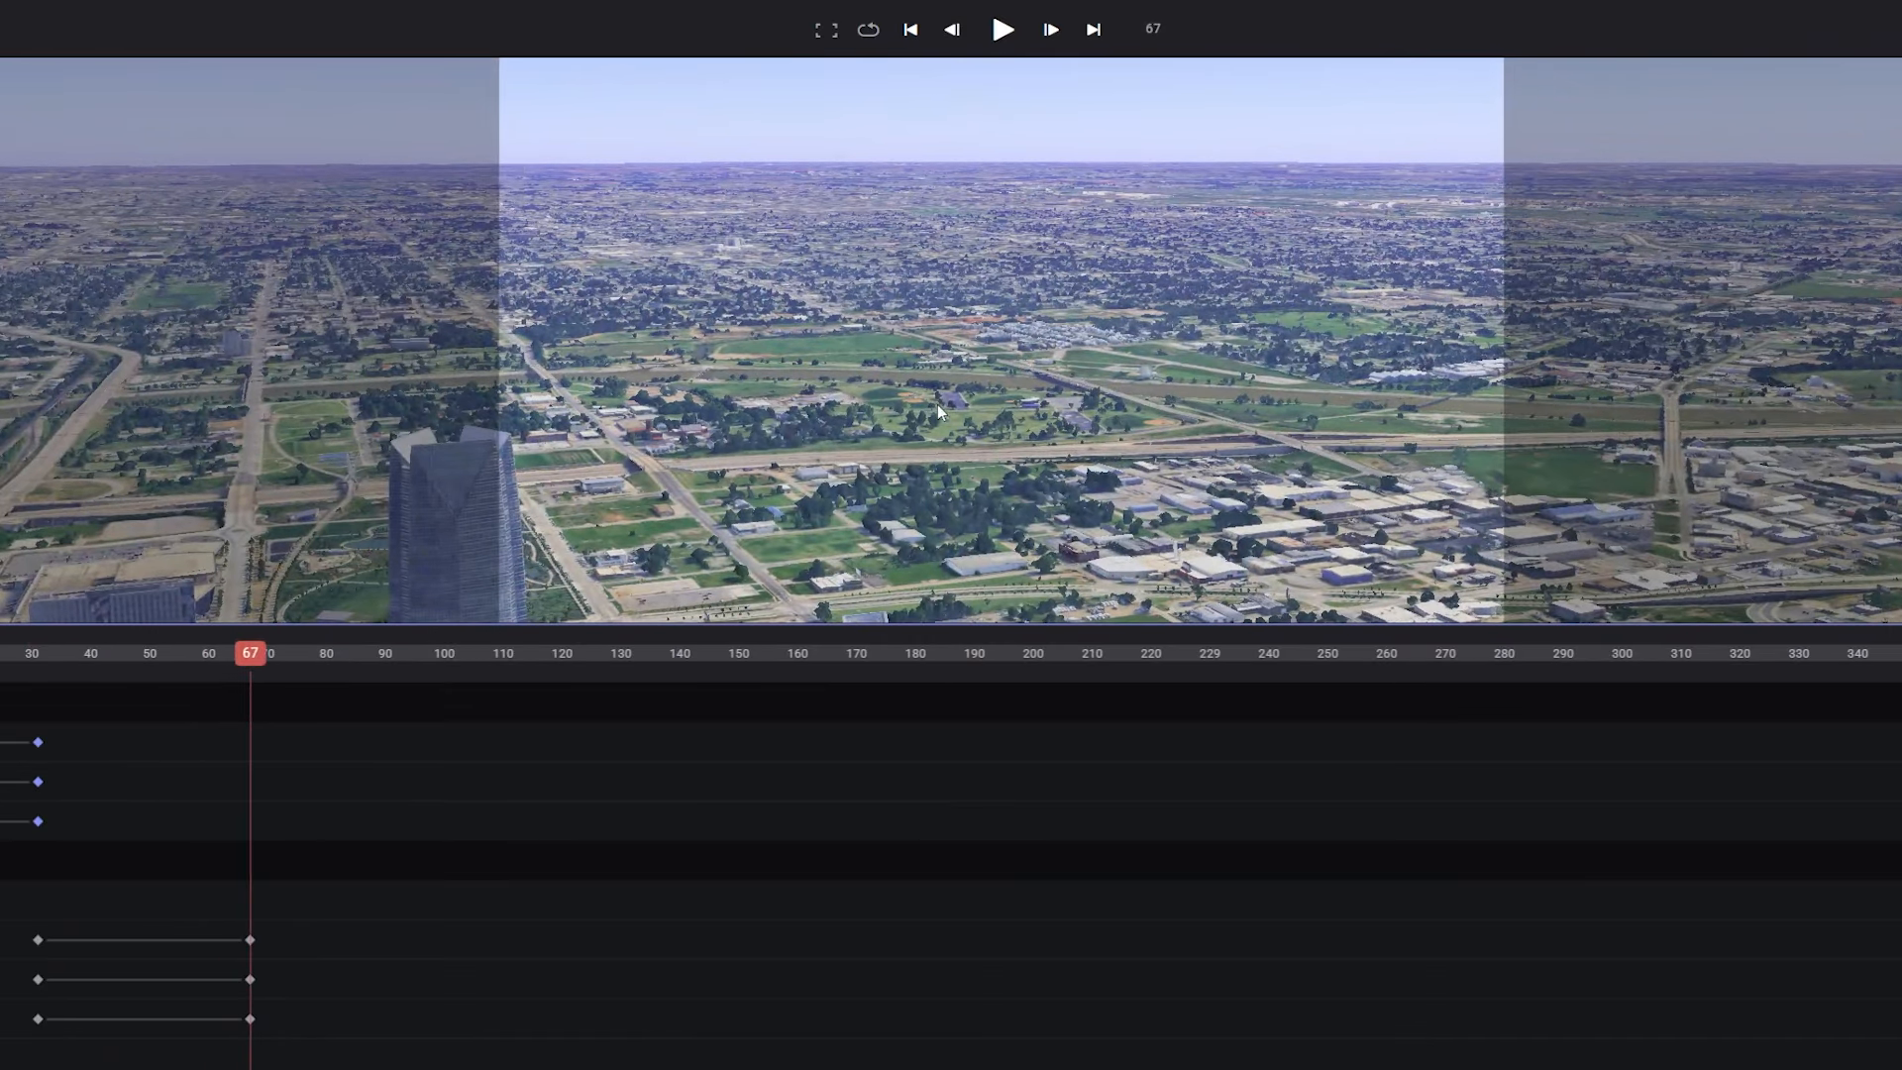
Step: Keyframe the camera position at frame 67 and at further points of the approach to AKAI Sushi, around frames 97, 127, 152 and 169
scroll(857, 400, "up", 5)
left_click_drag(991, 423, 1075, 409)
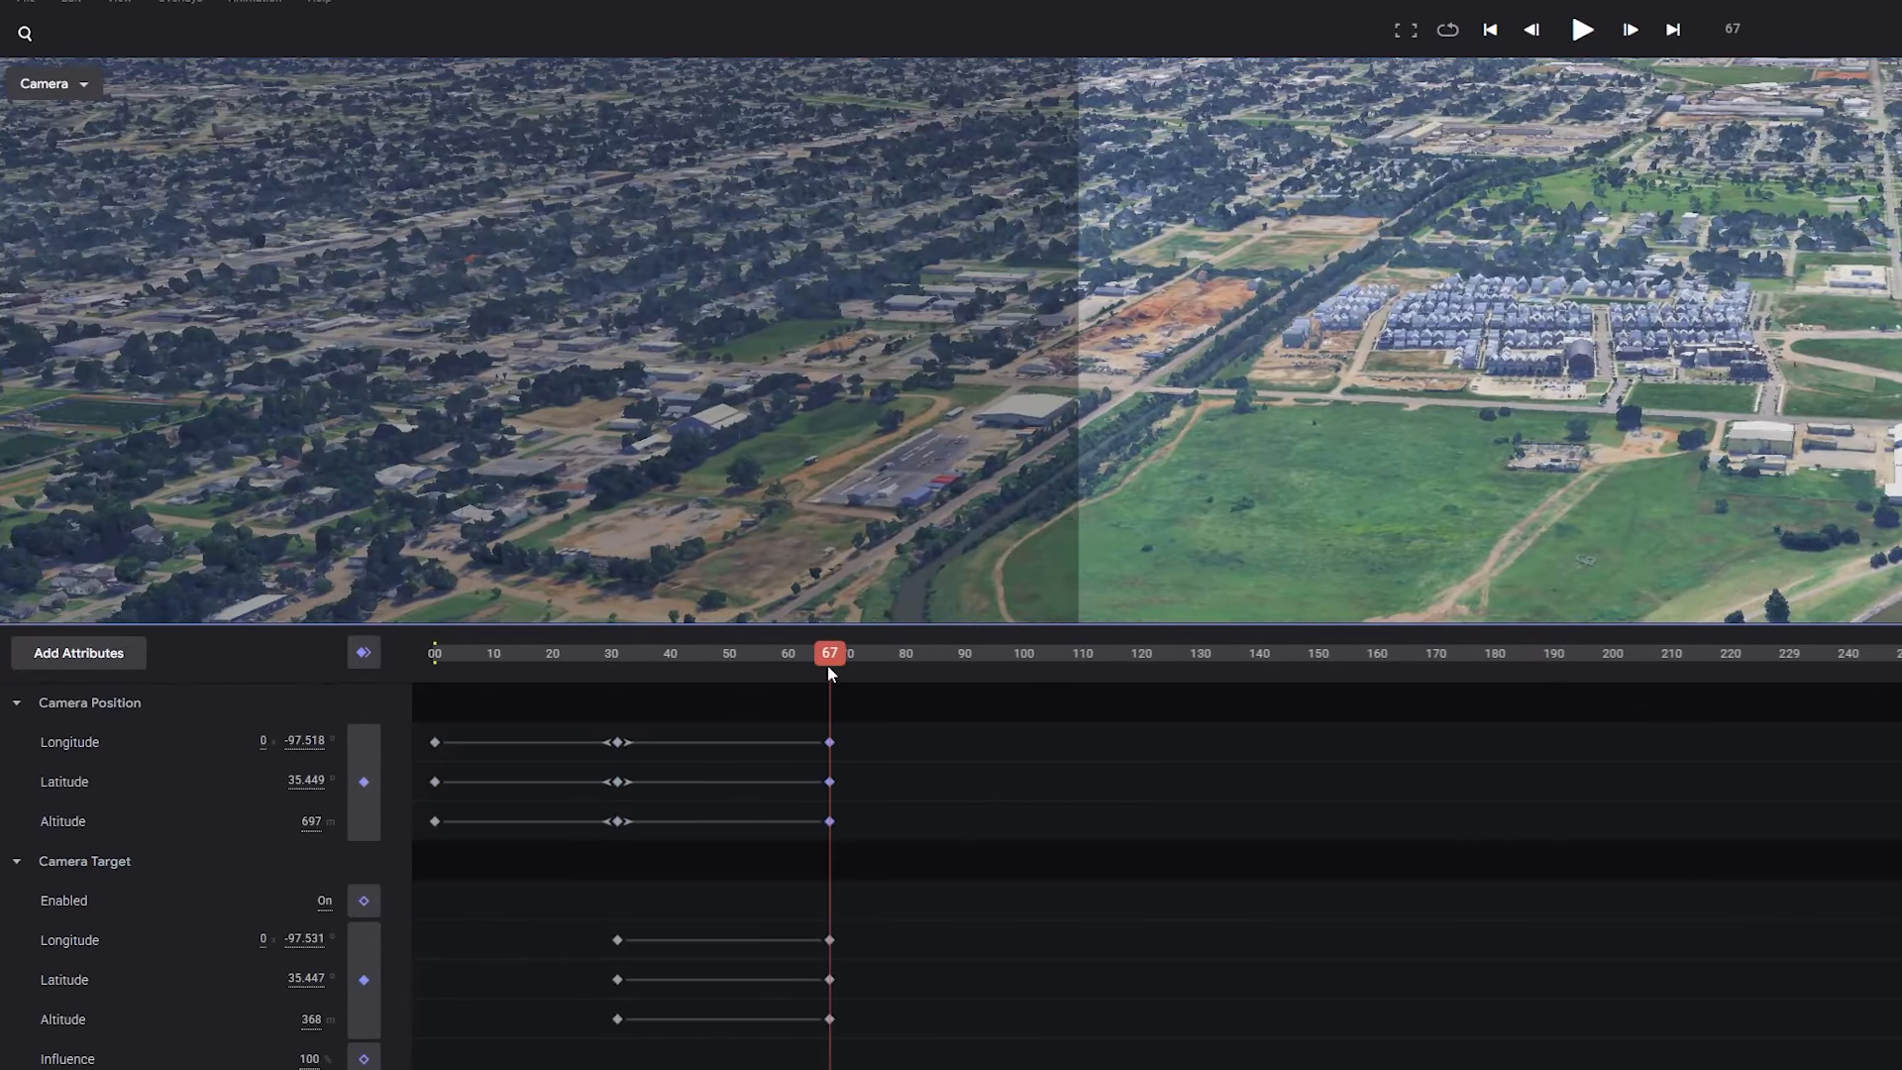
left_click_drag(829, 671, 779, 657)
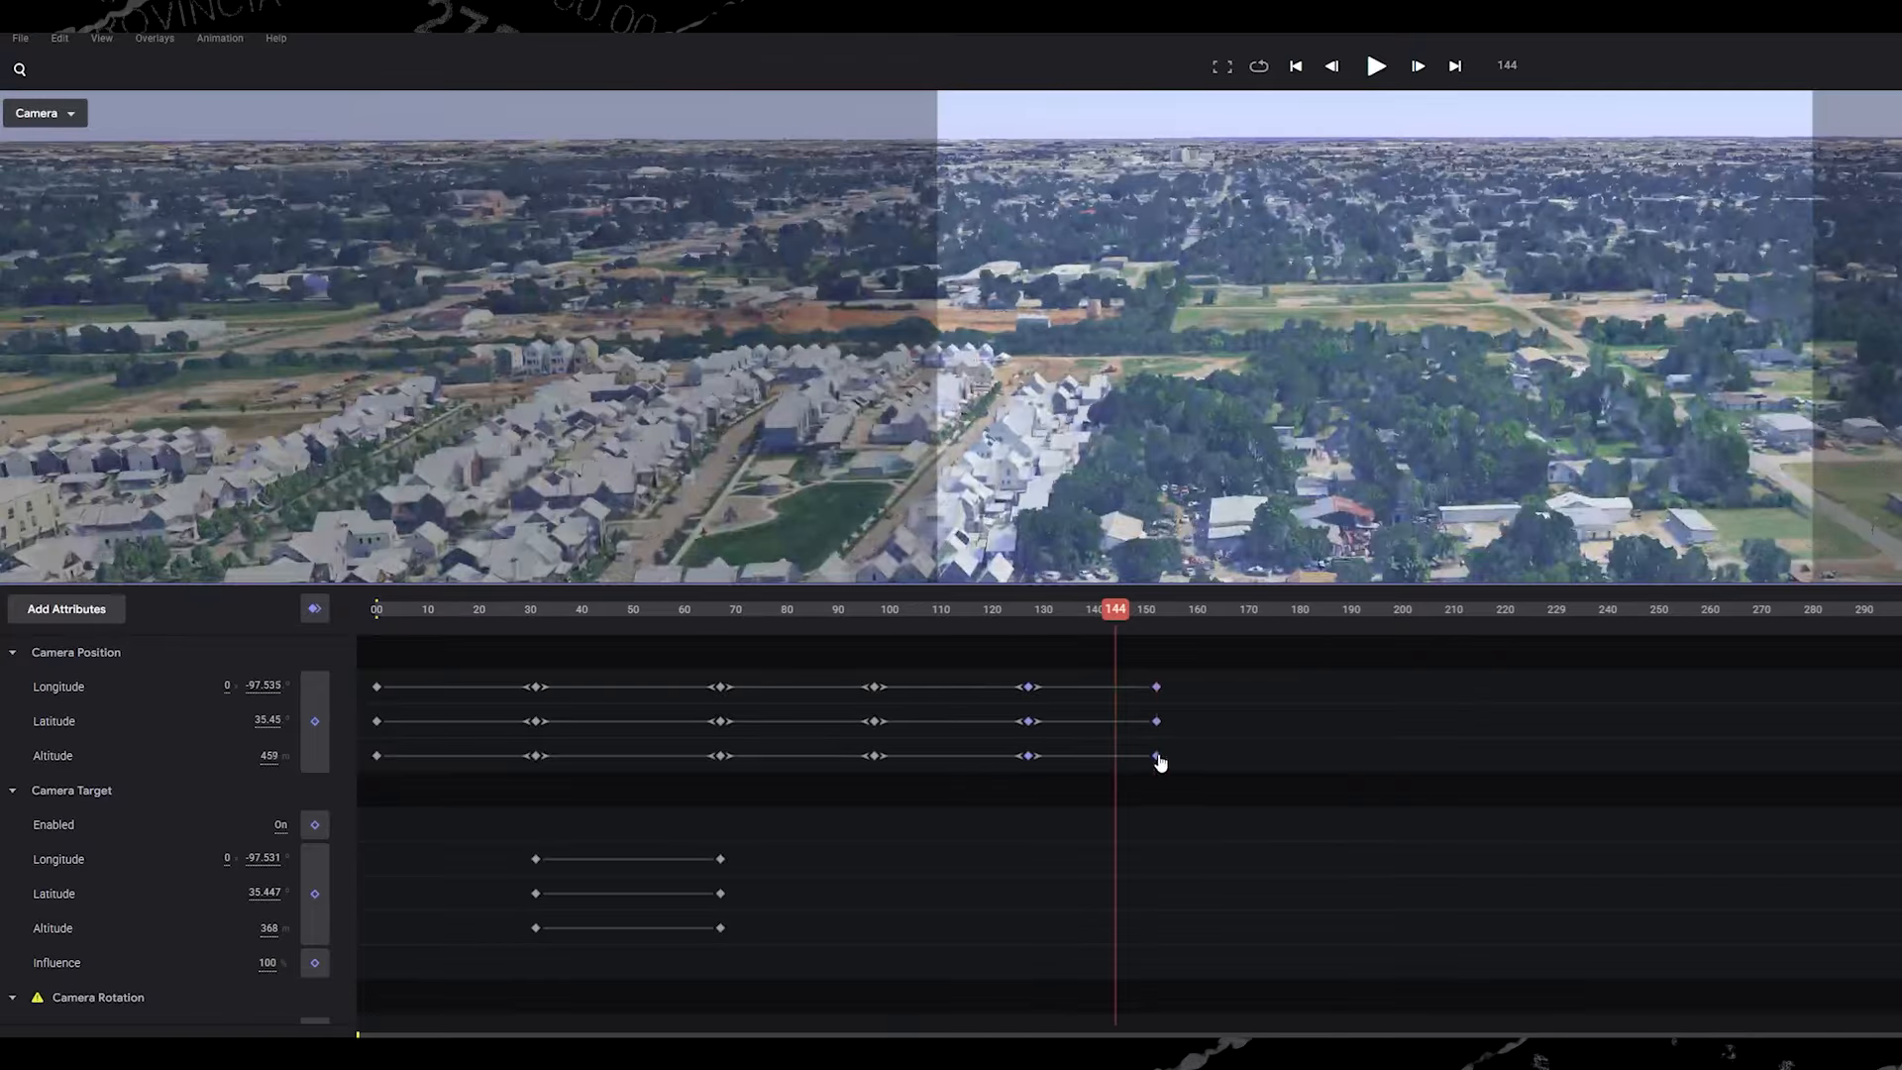
mouse_move(1157, 756)
left_mouse_down()
mouse_move(1116, 756)
mouse_move(1157, 723)
left_mouse_up()
left_click_drag(1115, 609, 1215, 639)
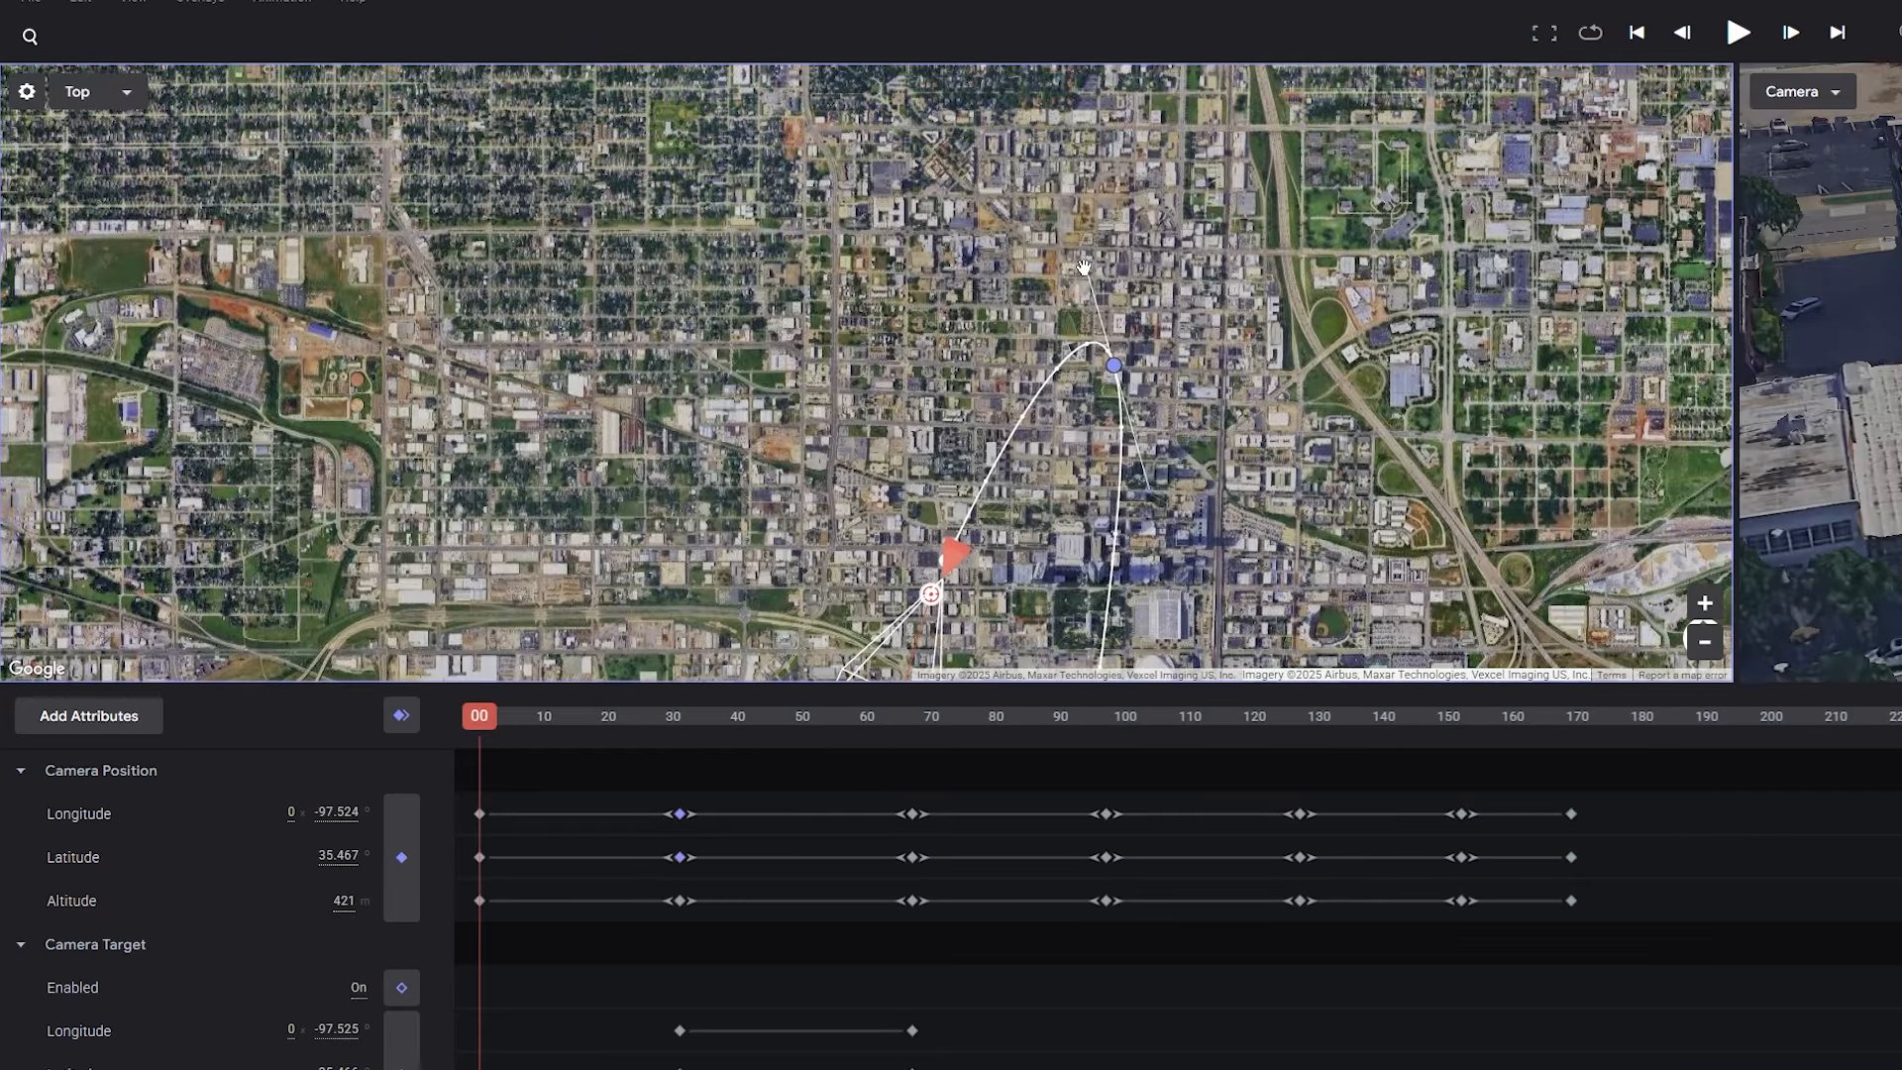
Step: Smooth the flight path in the top view by curving it through the position points from frame 31 to frame 152, and play it back
left_click_drag(1050, 644, 1020, 79)
left_click(1052, 485)
left_click_drag(1029, 361, 1021, 311)
left_click_drag(1108, 489, 1260, 169)
left_click(906, 533)
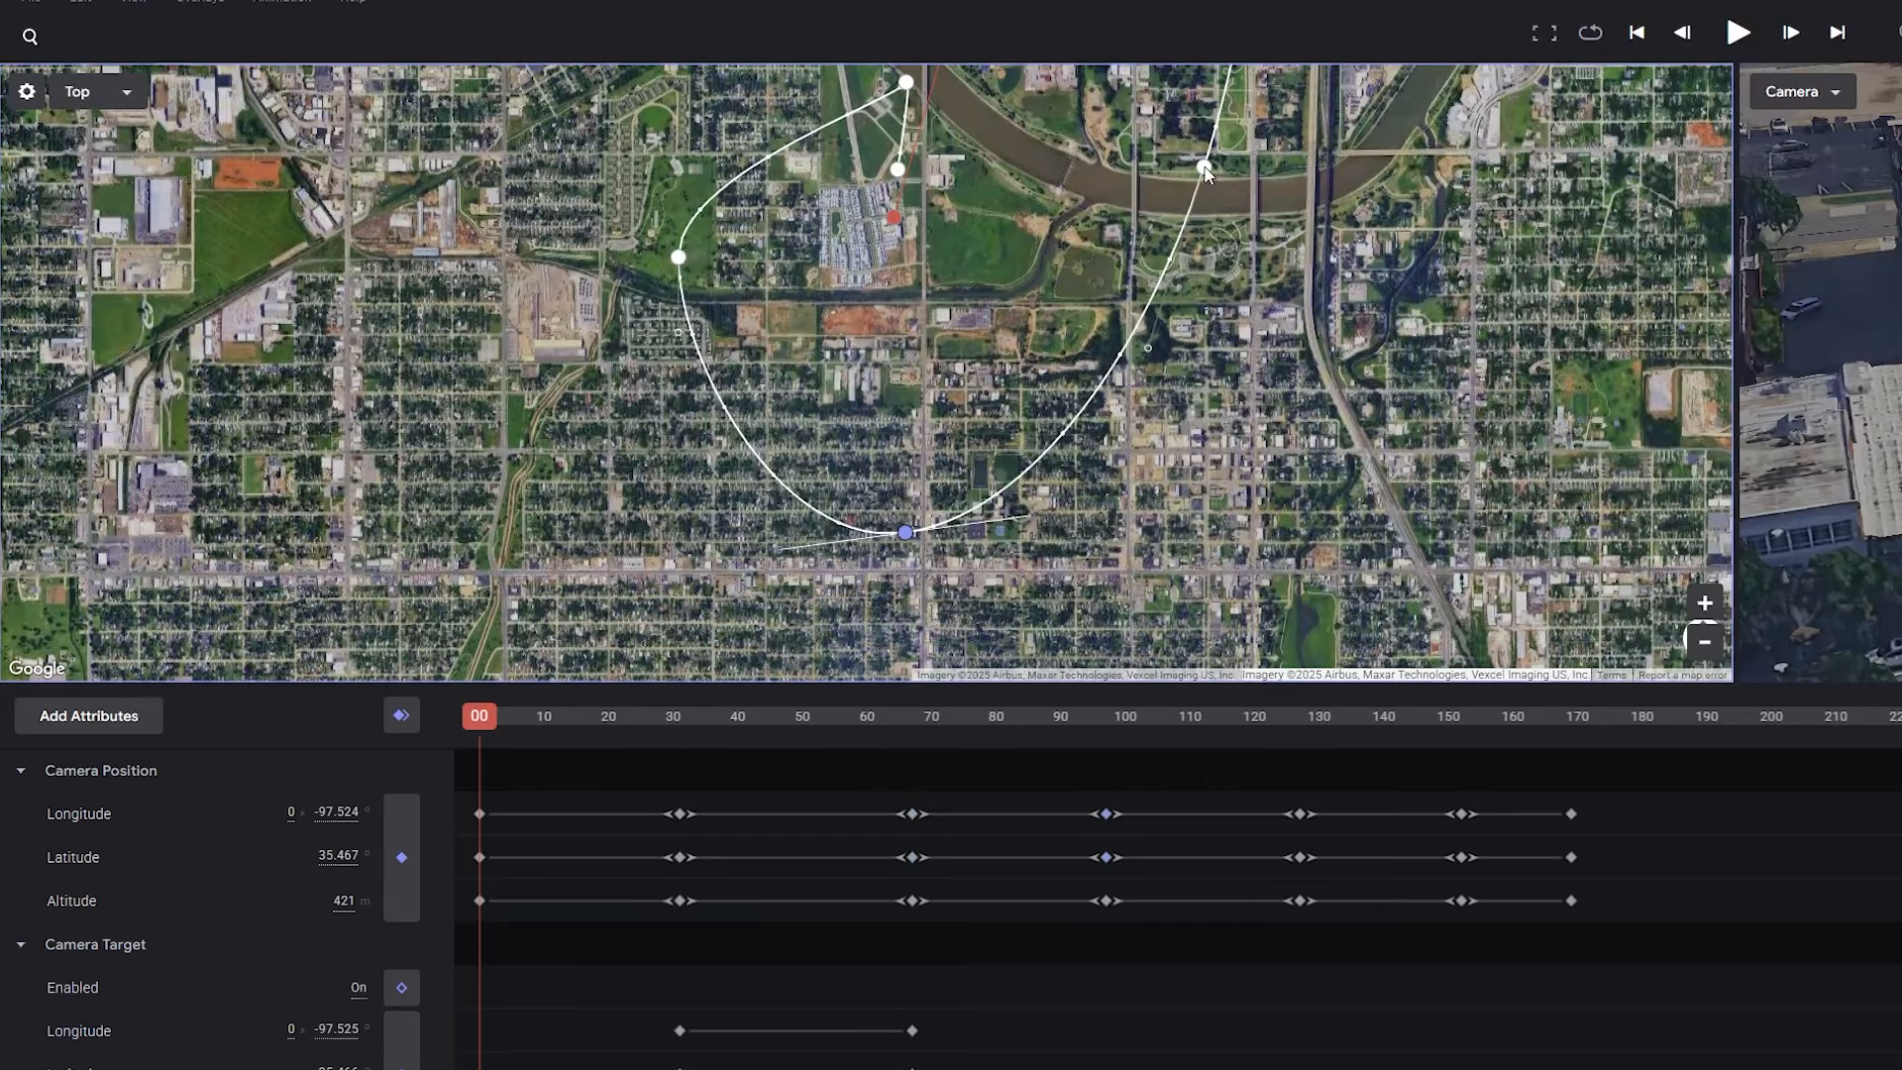
left_click(678, 258)
left_click_drag(713, 227, 808, 280)
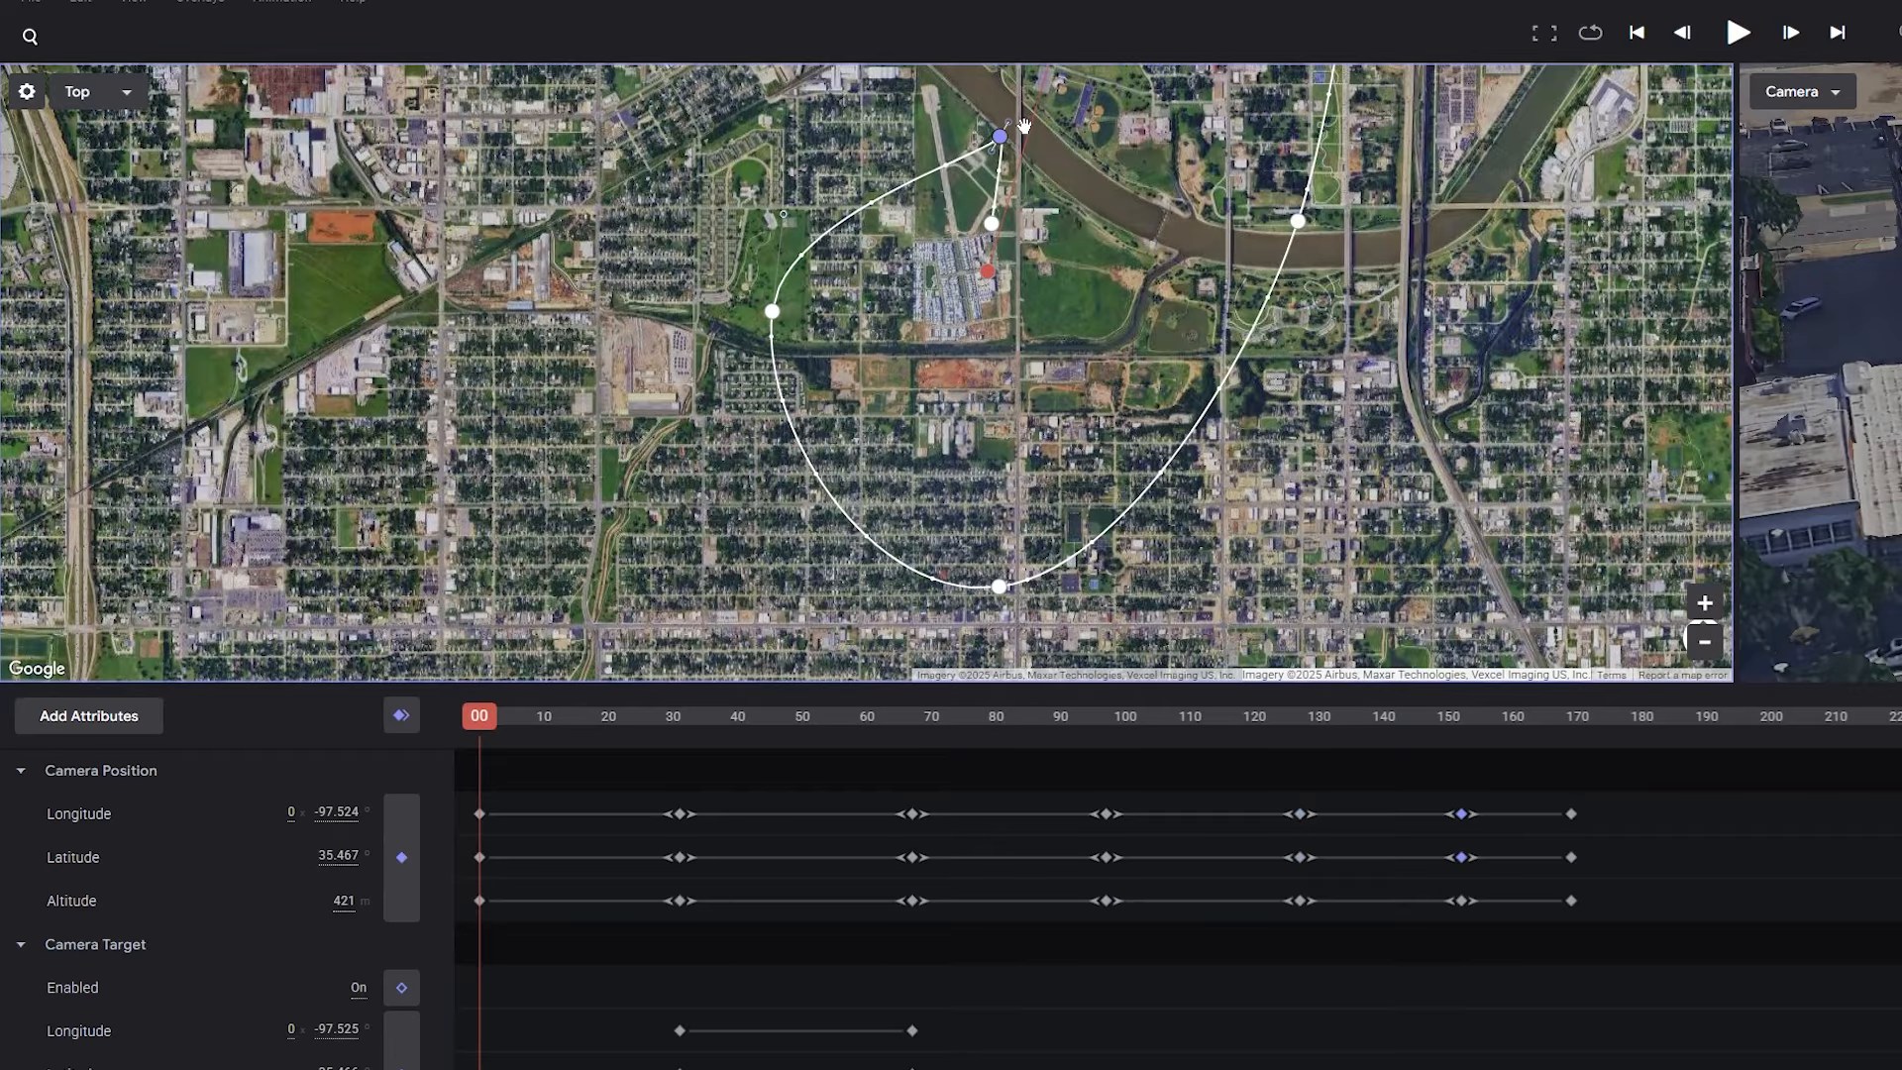
left_click_drag(1054, 151, 1090, 153)
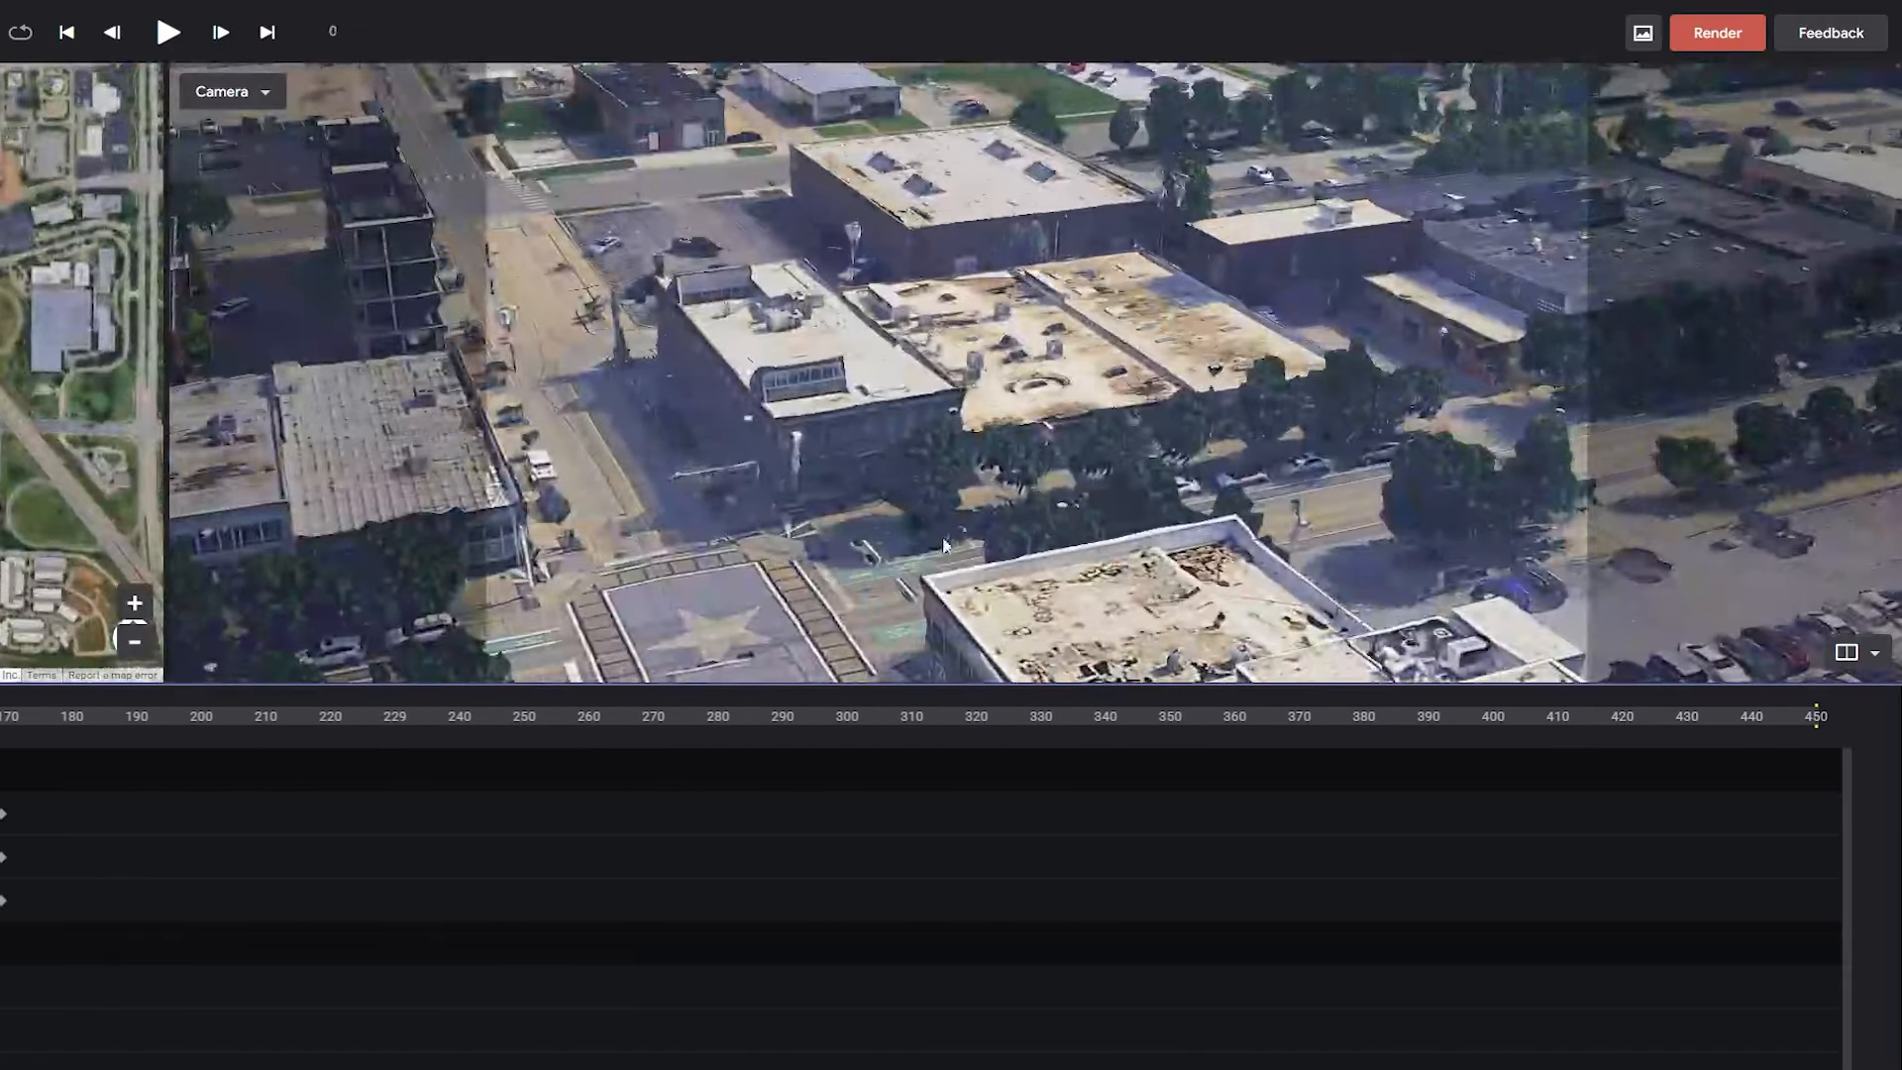
key("space")
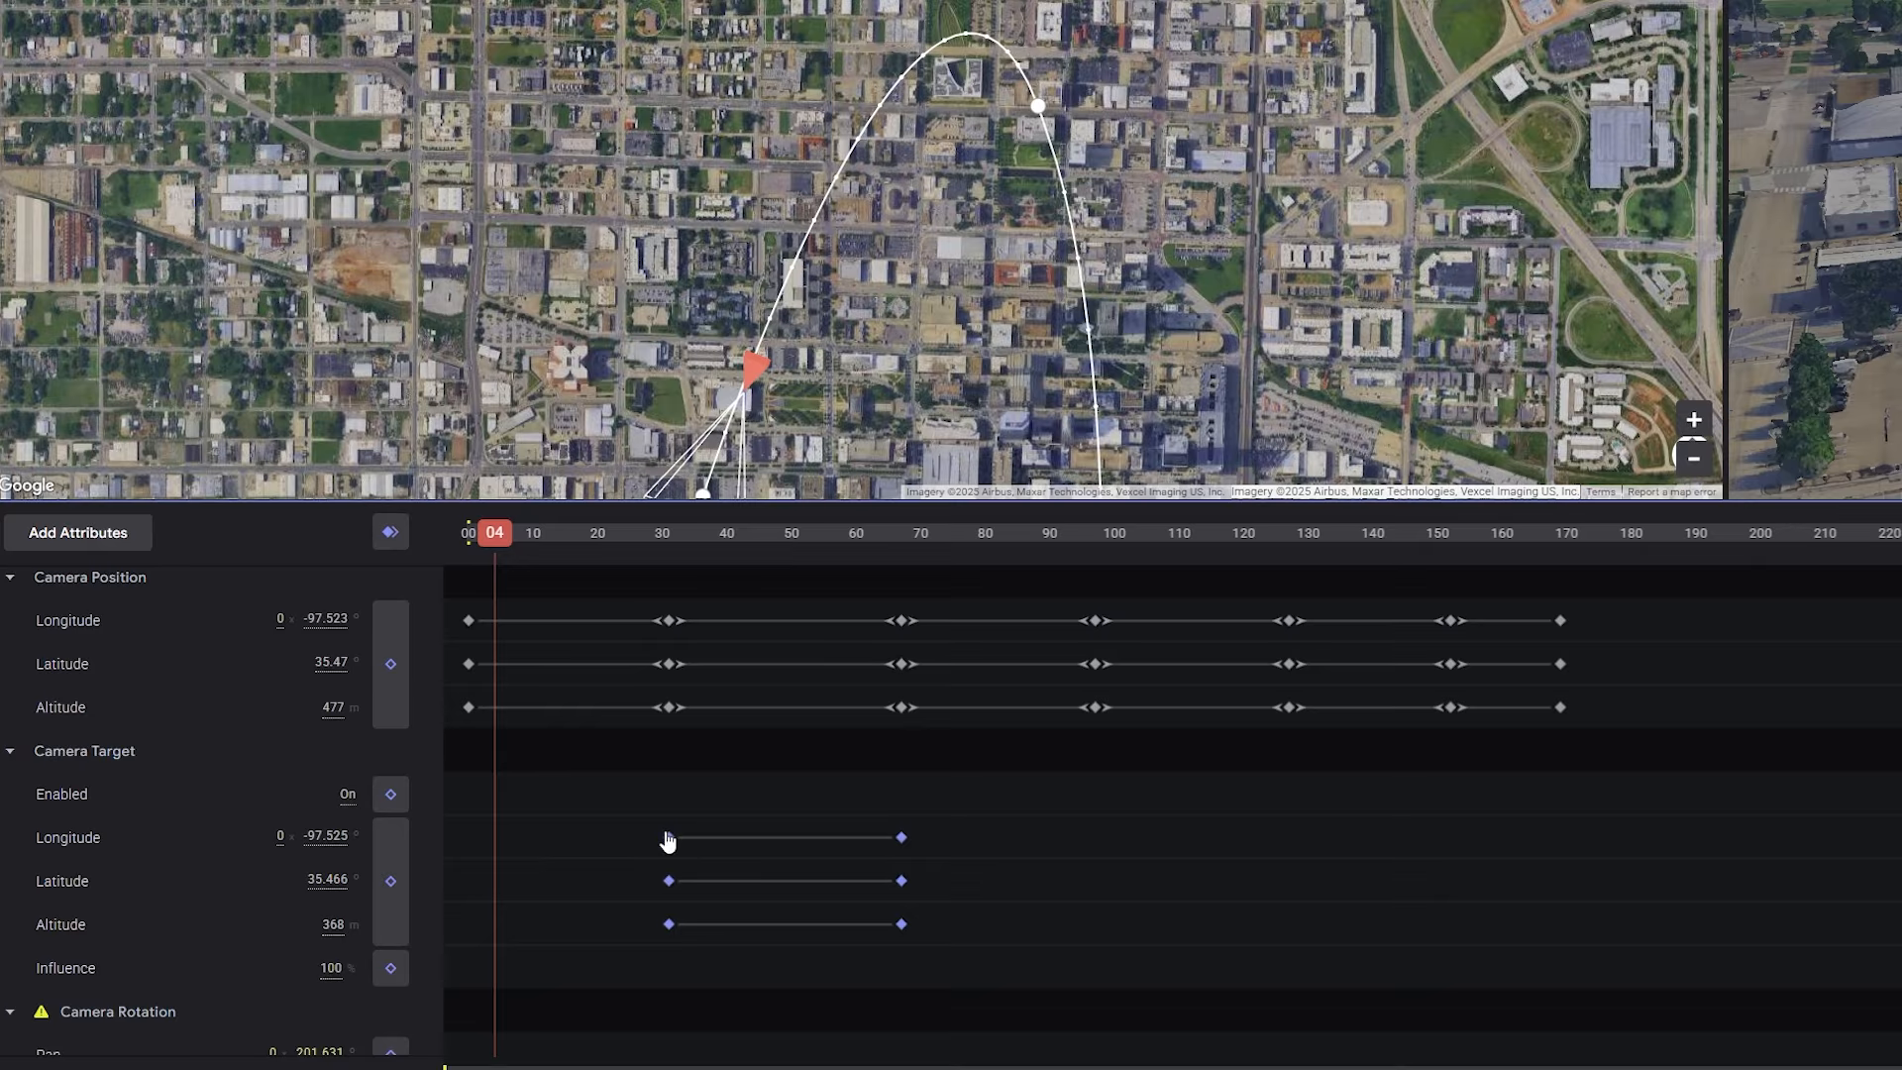
Step: Apply Auto Ease to the camera target keyframes, with the second at frame 90, and reshape their longitude and latitude curves
right_click(669, 840)
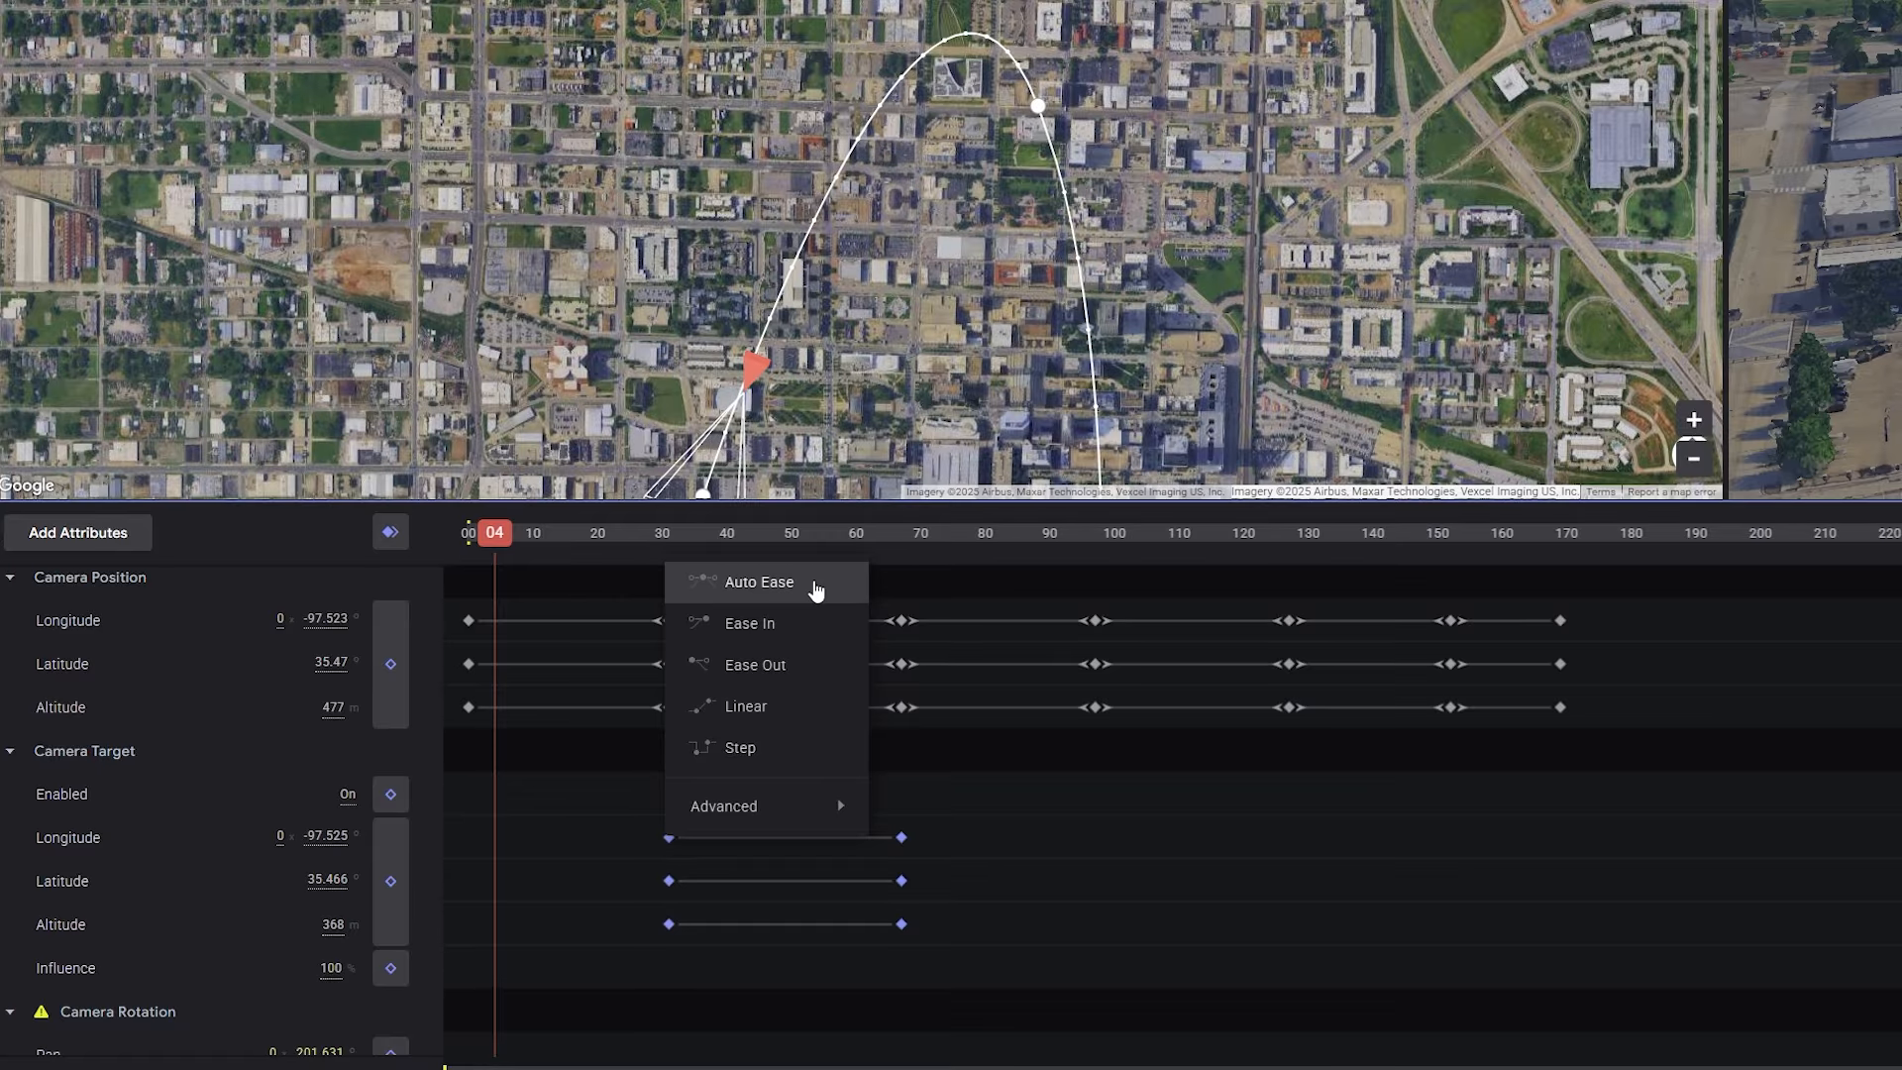
left_click(815, 591)
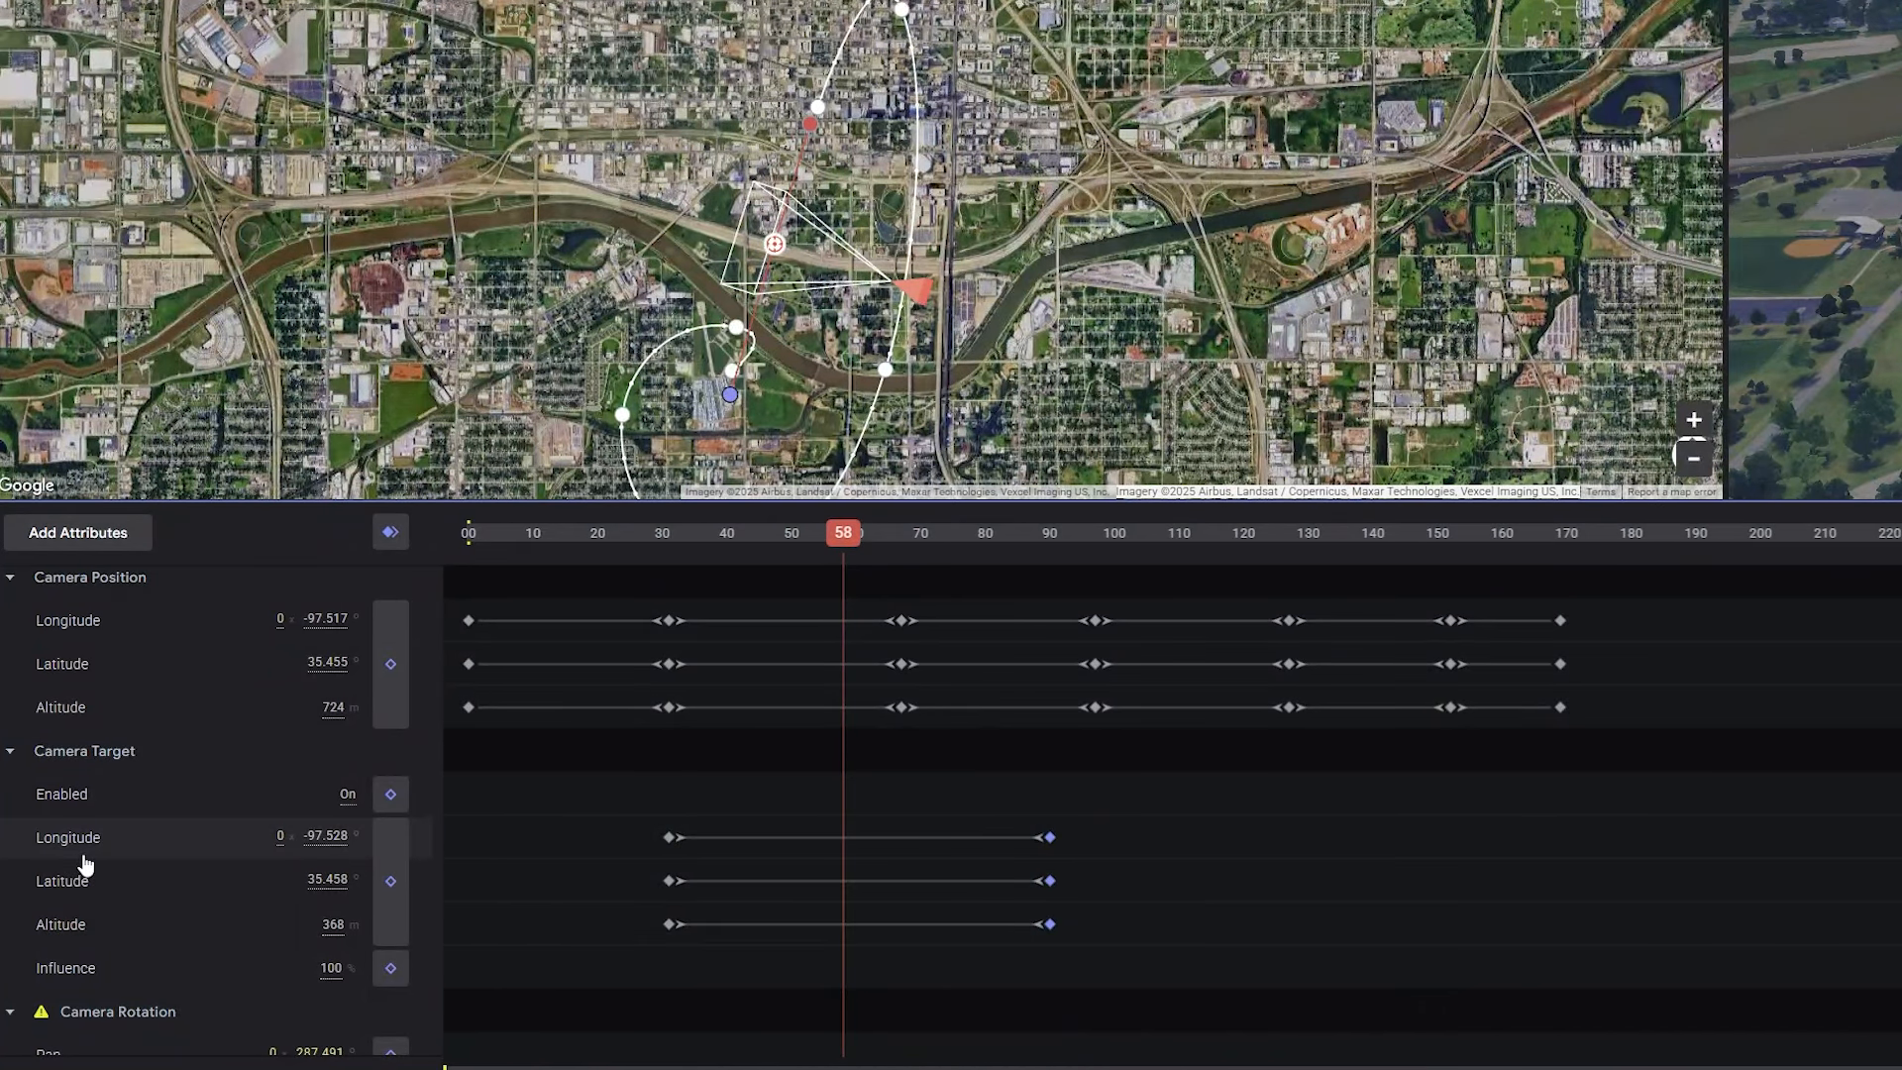
left_click(84, 856)
left_click(89, 881, "shift")
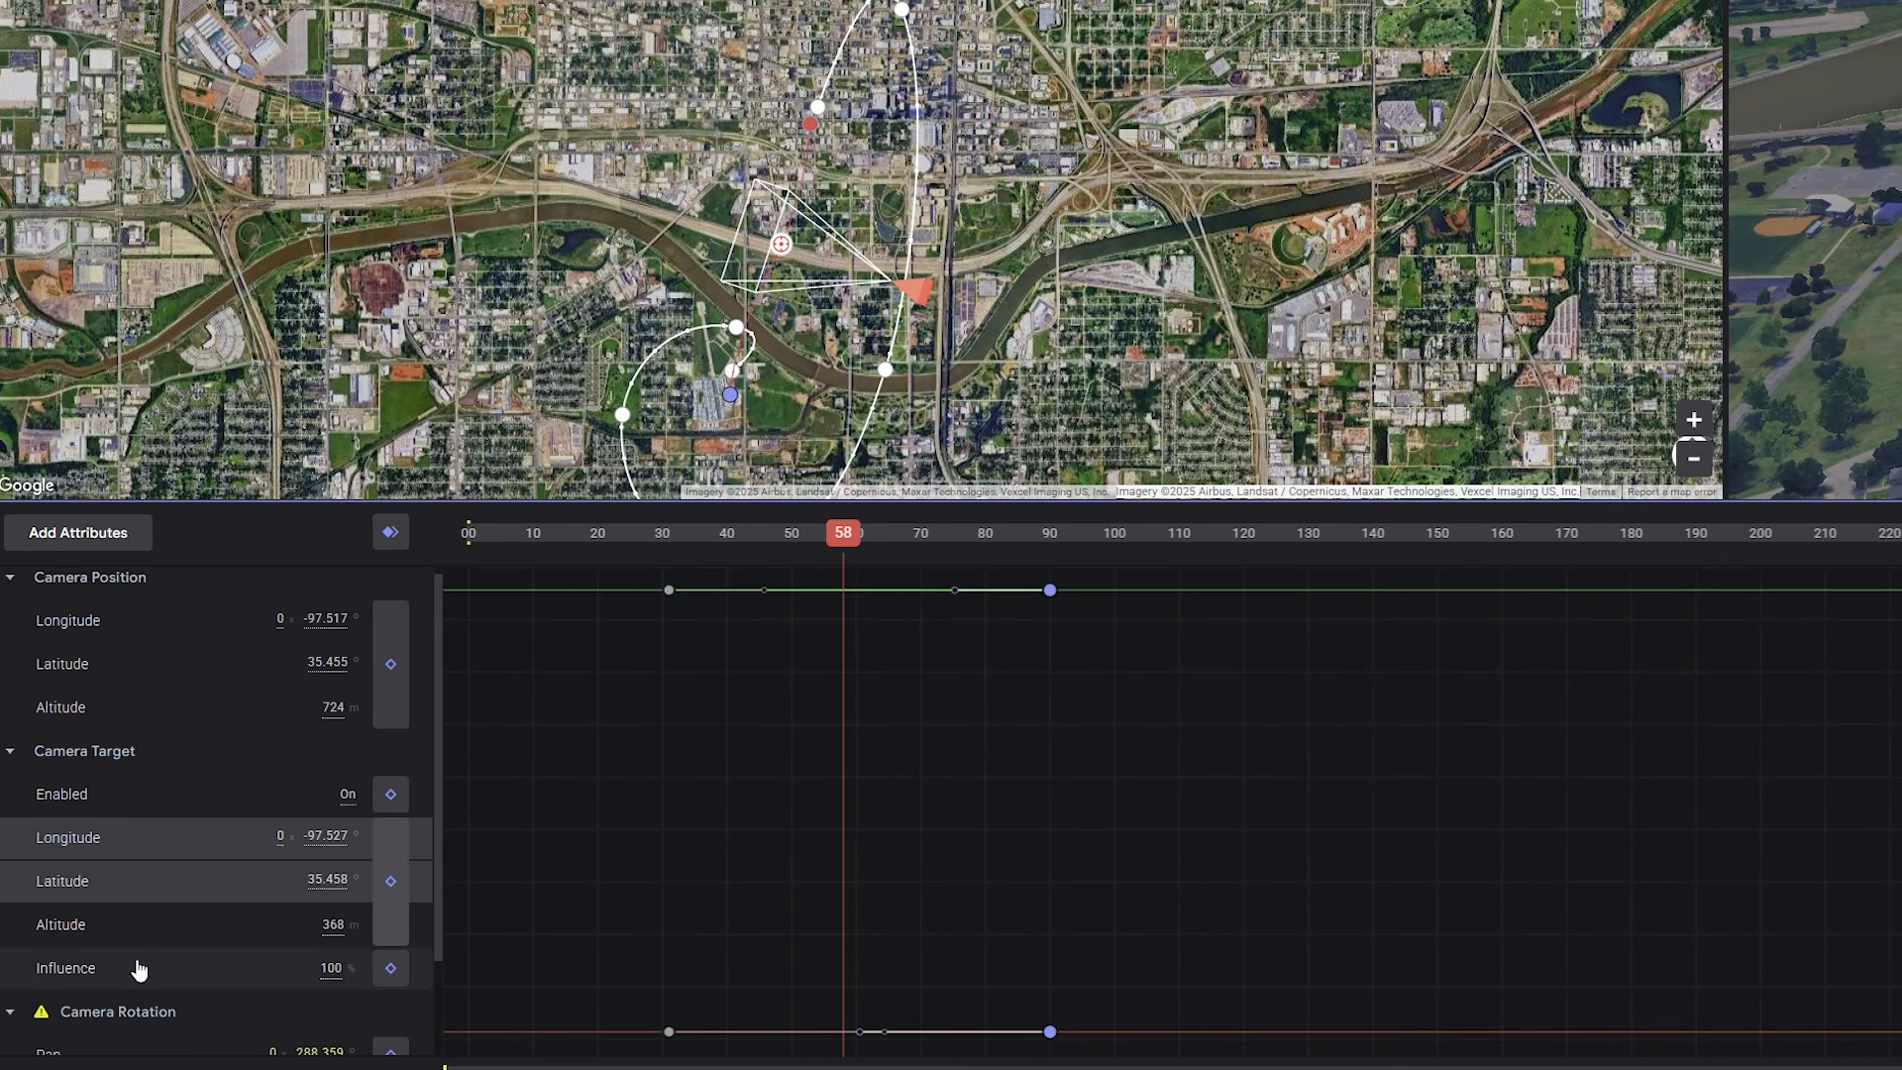
left_click_drag(764, 592, 892, 606)
left_click_drag(956, 1031, 819, 1032)
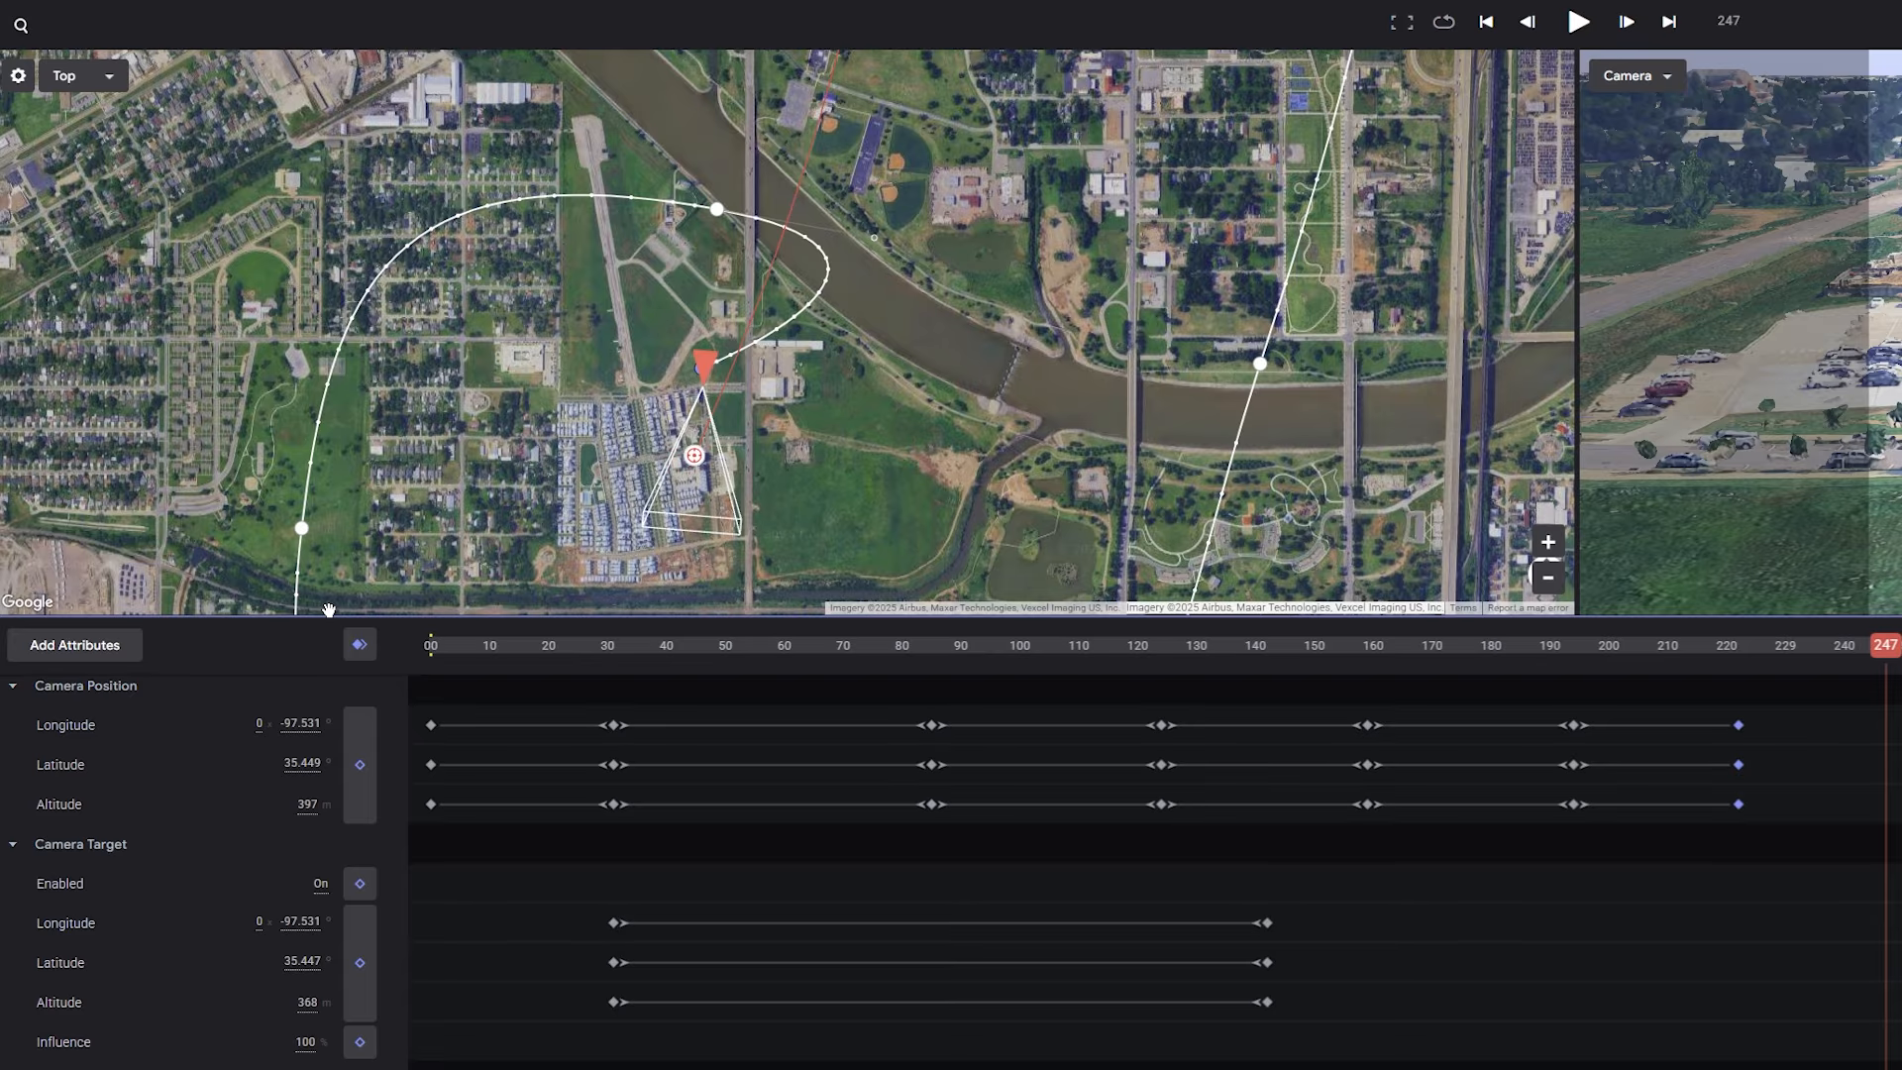
Step: Keyframe the camera roll at about frames 25, 44, 197 and 220 so the camera banks along the flight, starting from 0° at frame 25
left_click(14, 845)
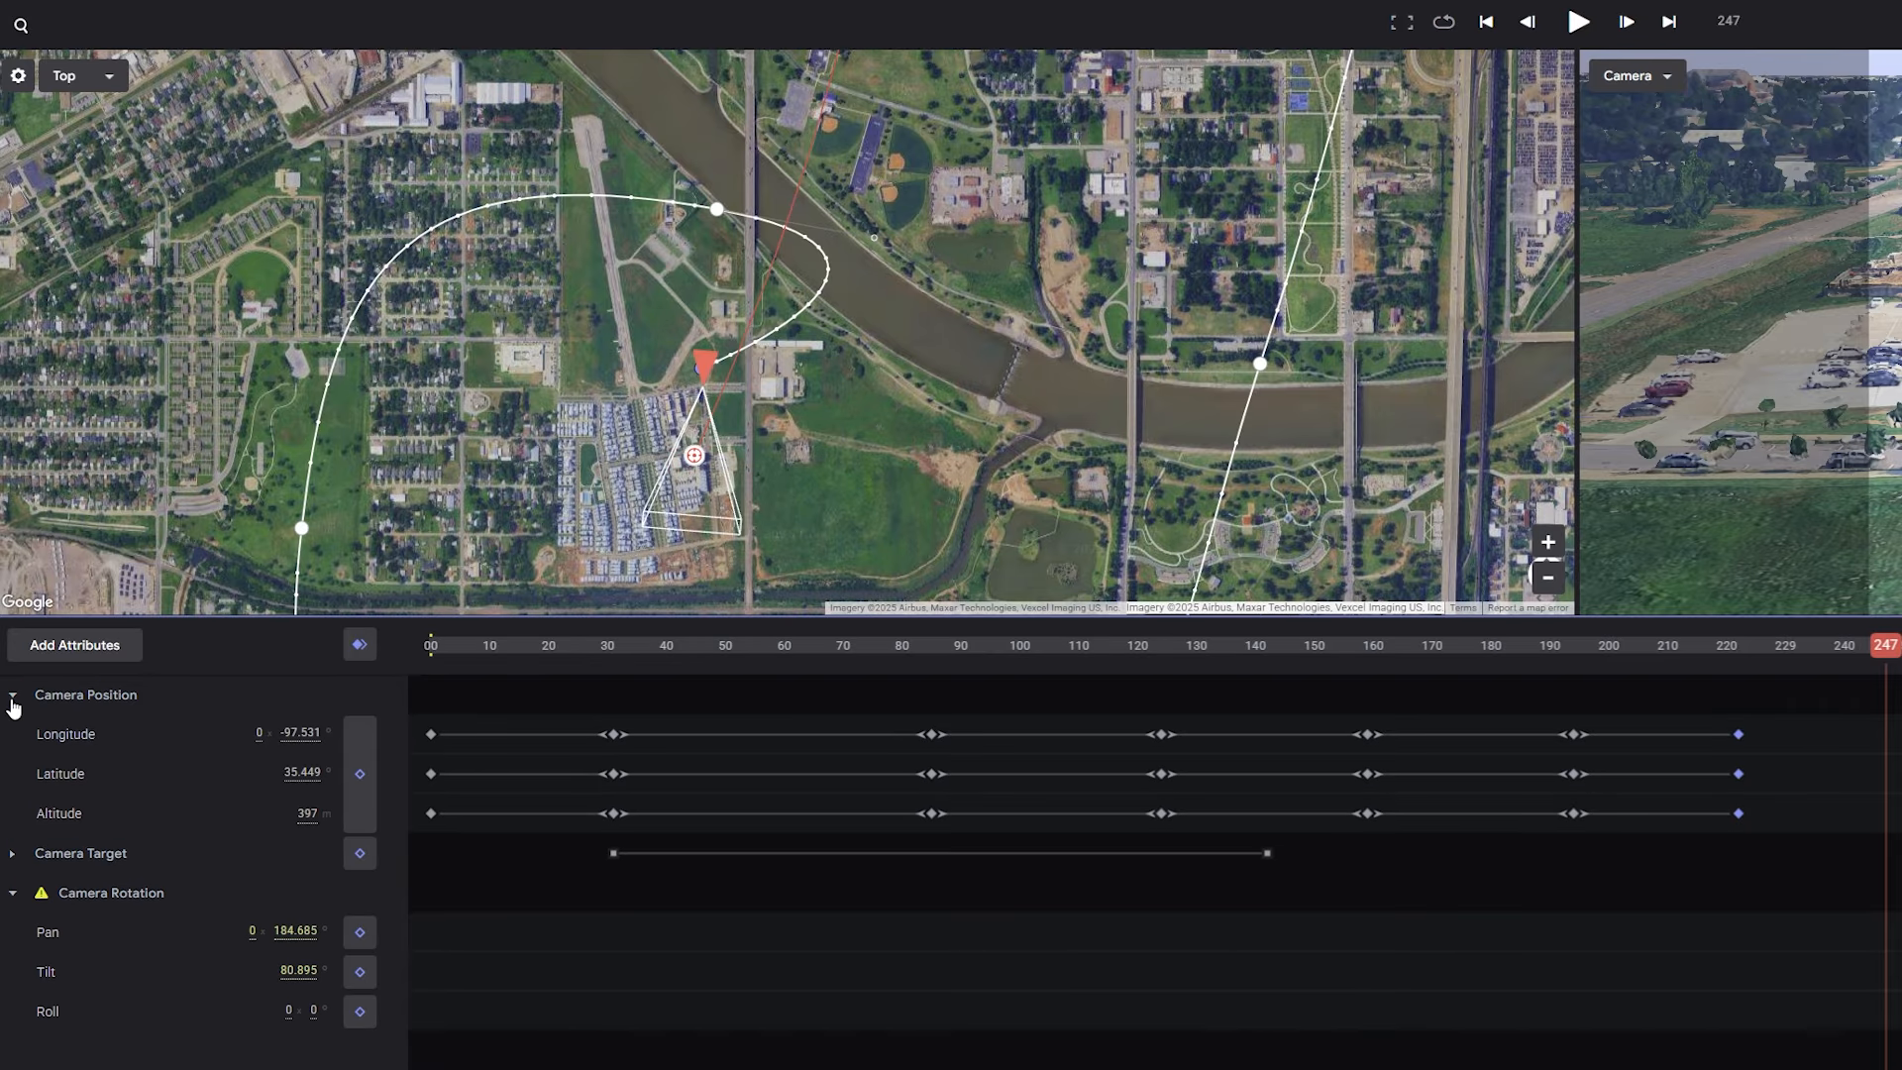
left_click(12, 687)
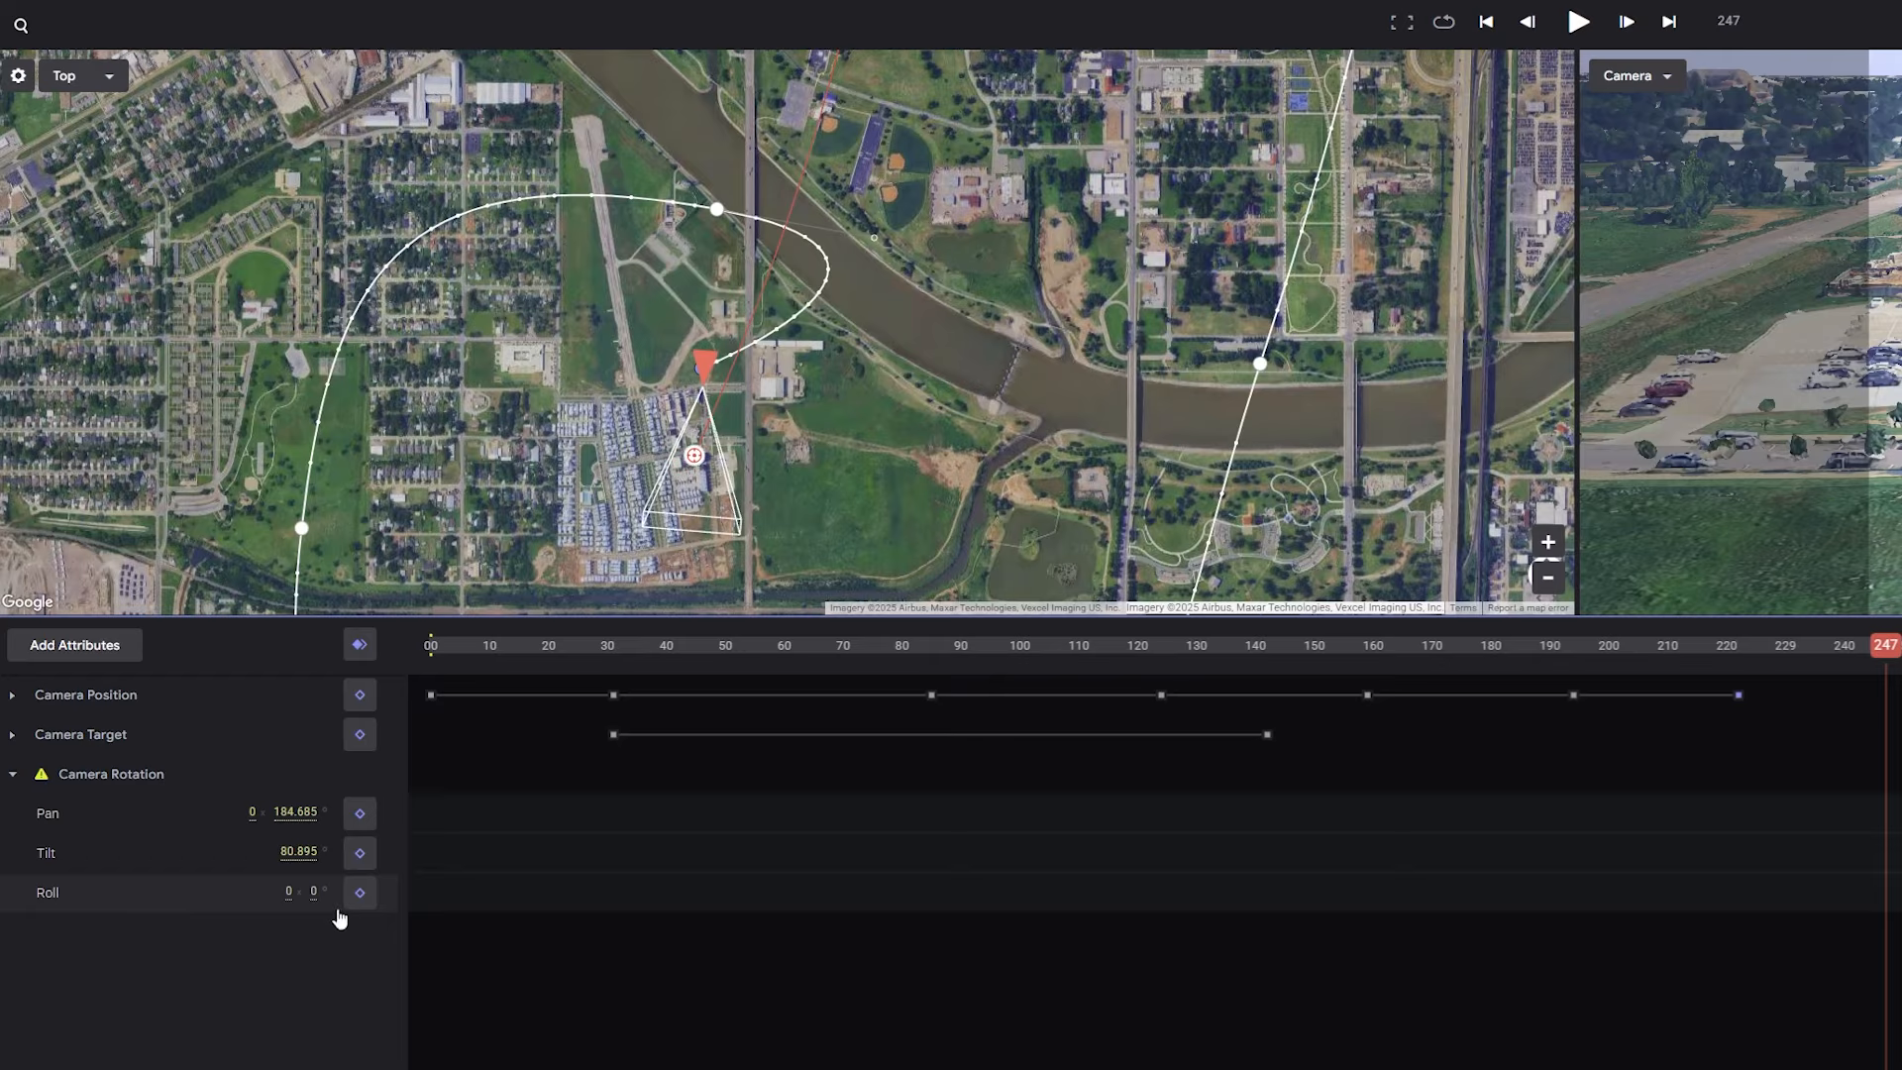
left_click_drag(486, 650, 406, 661)
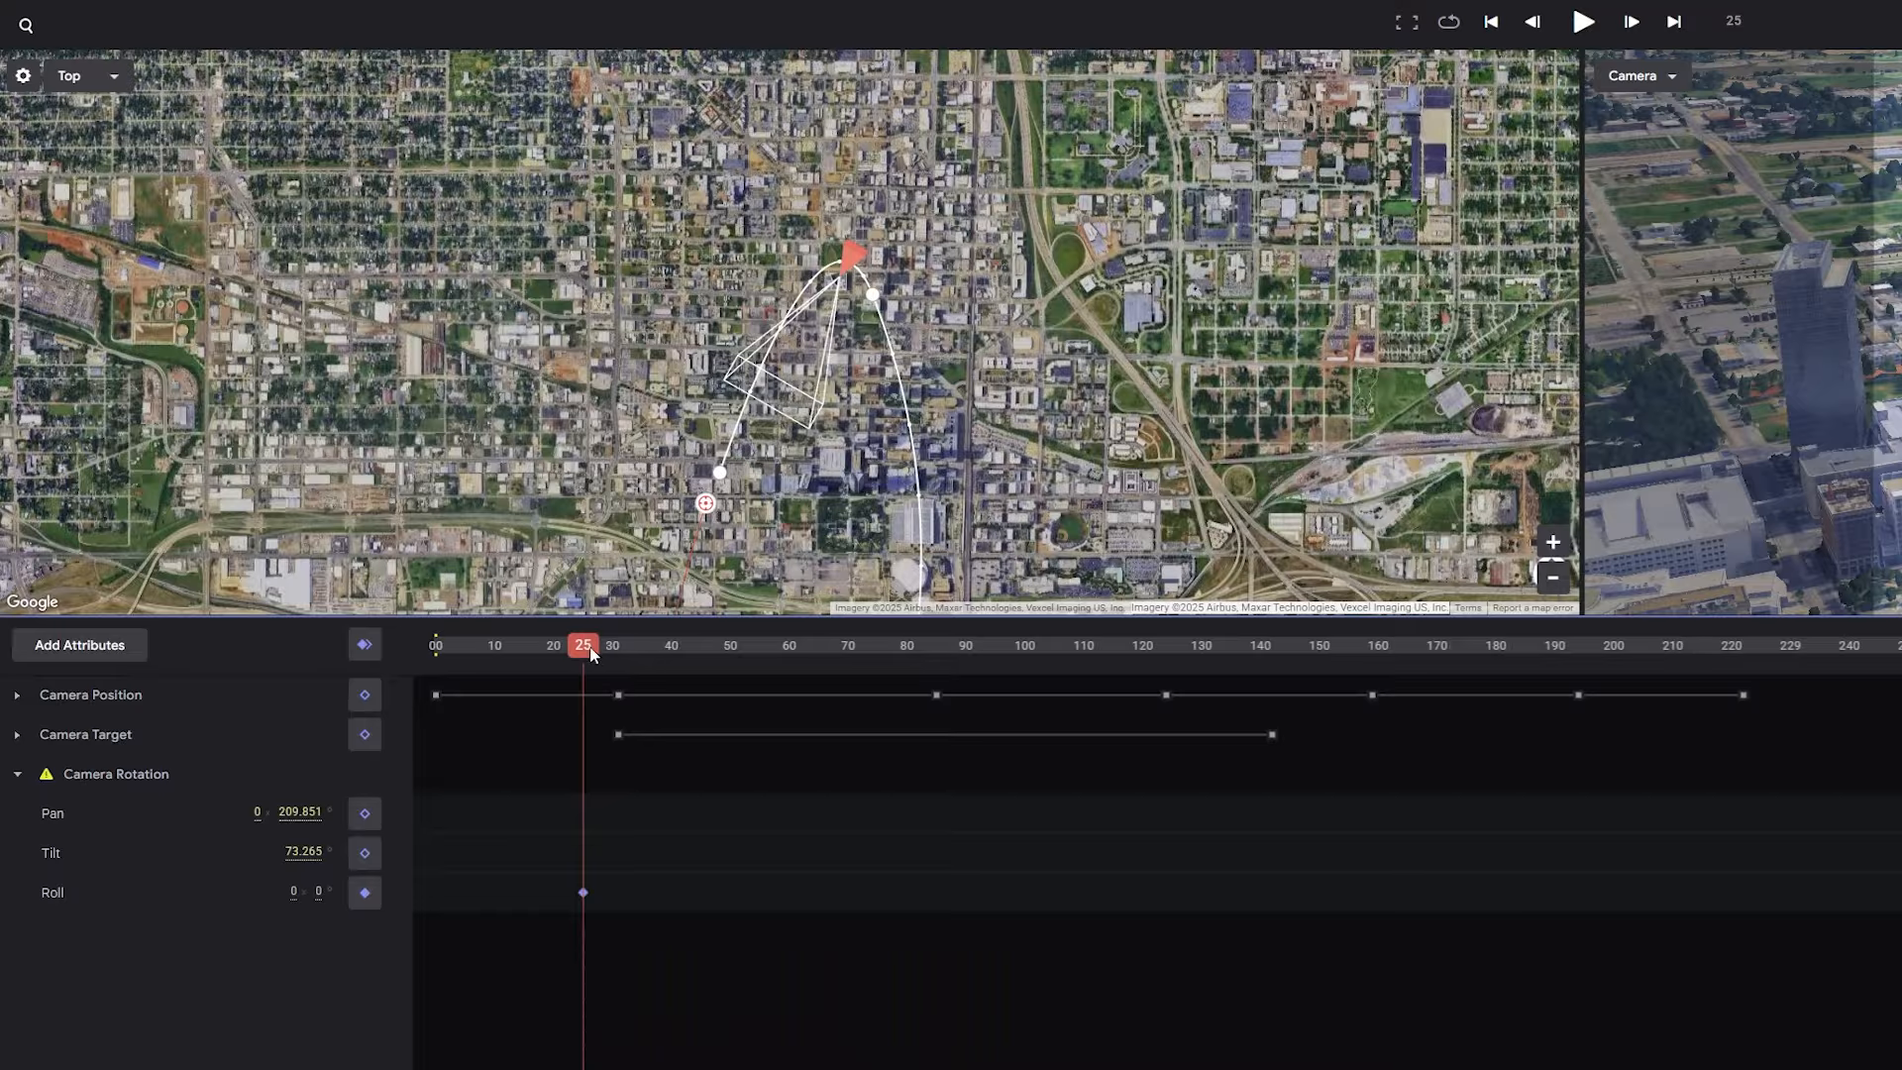
left_click_drag(592, 653, 652, 664)
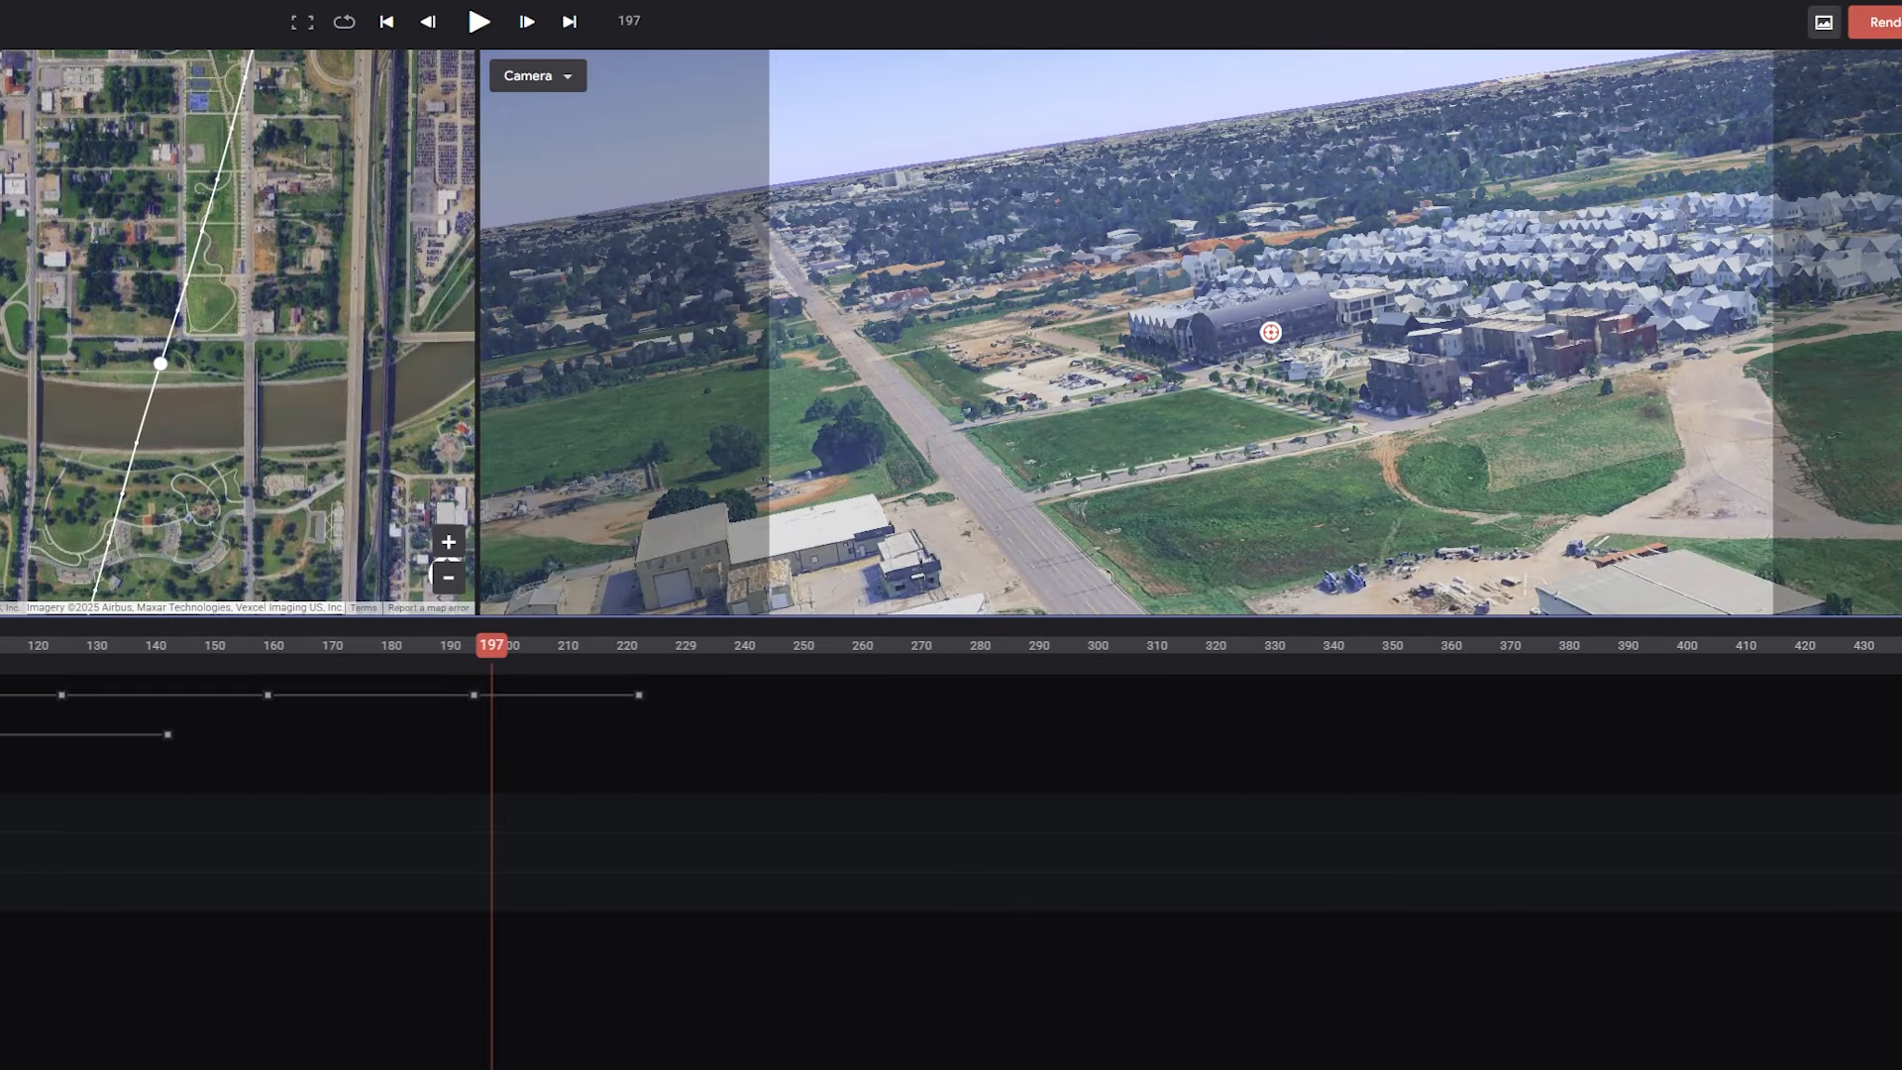
left_click_drag(493, 650, 550, 651)
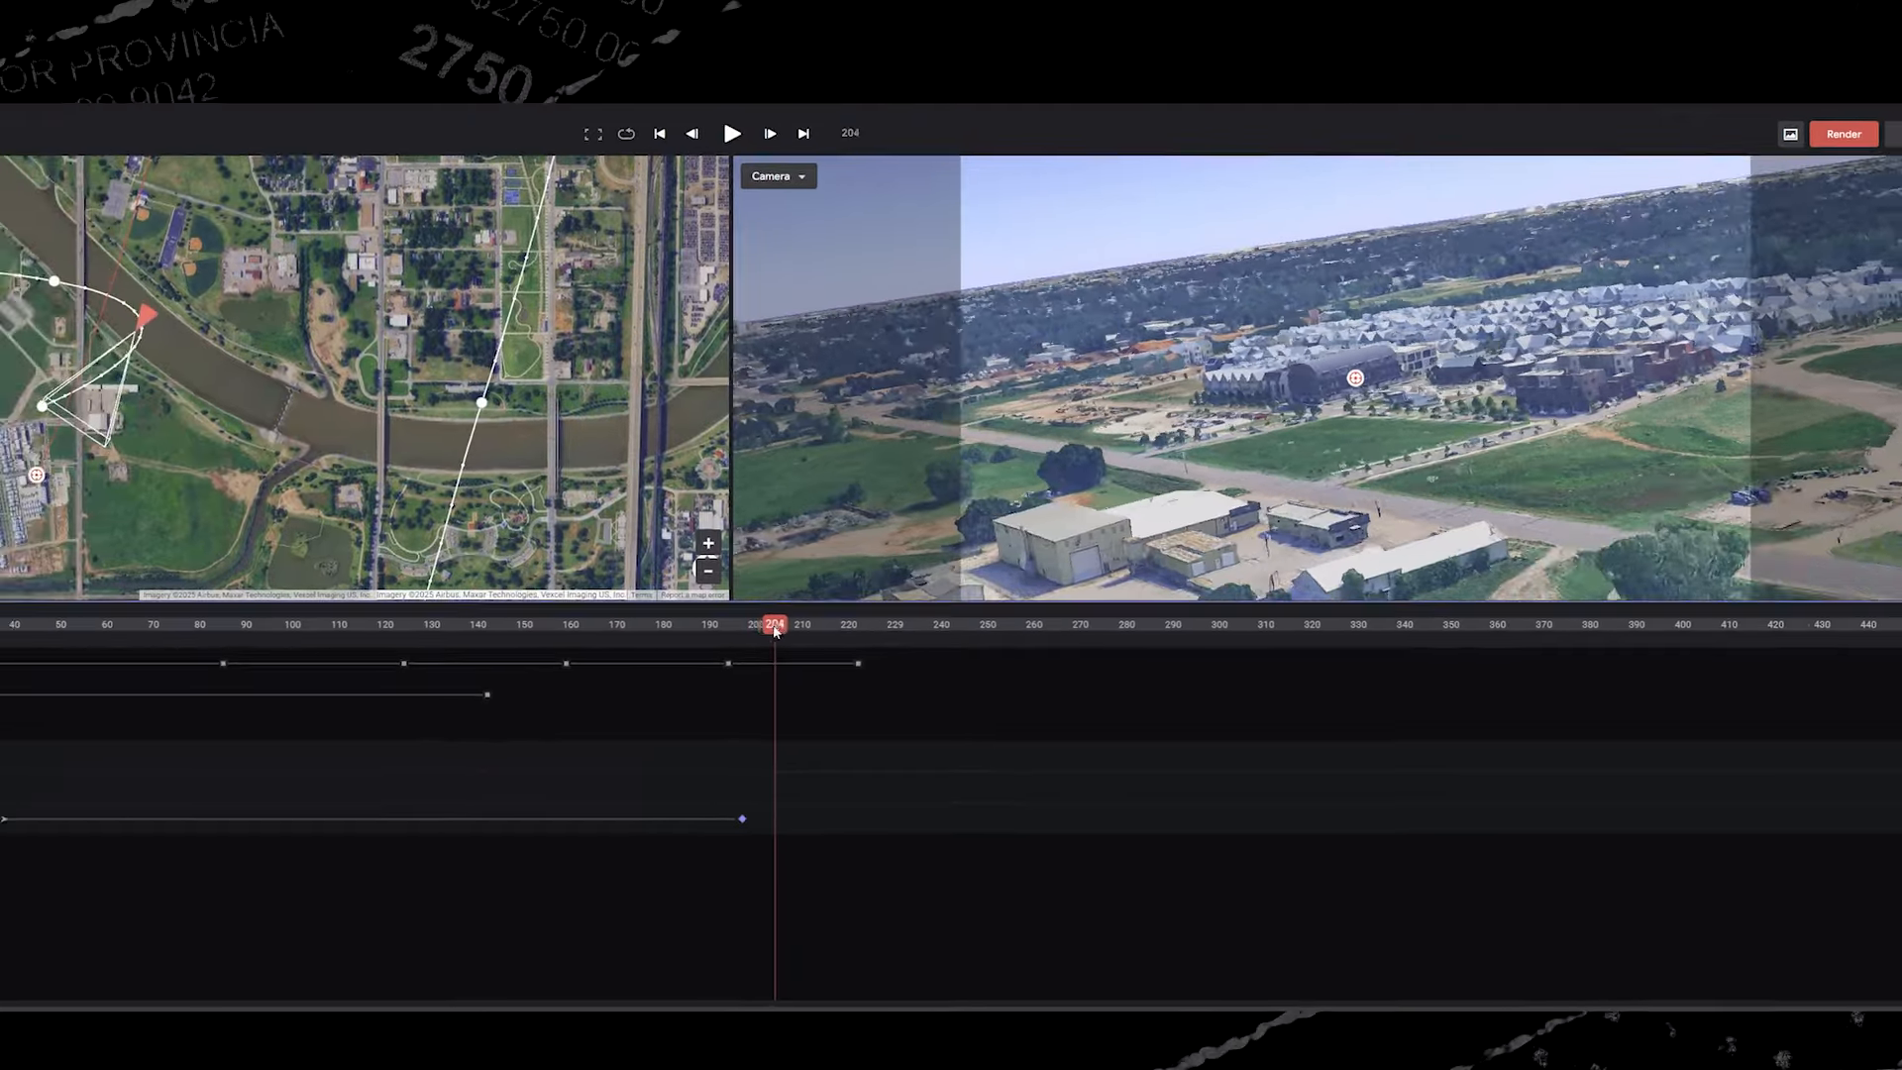
left_click_drag(931, 619, 936, 621)
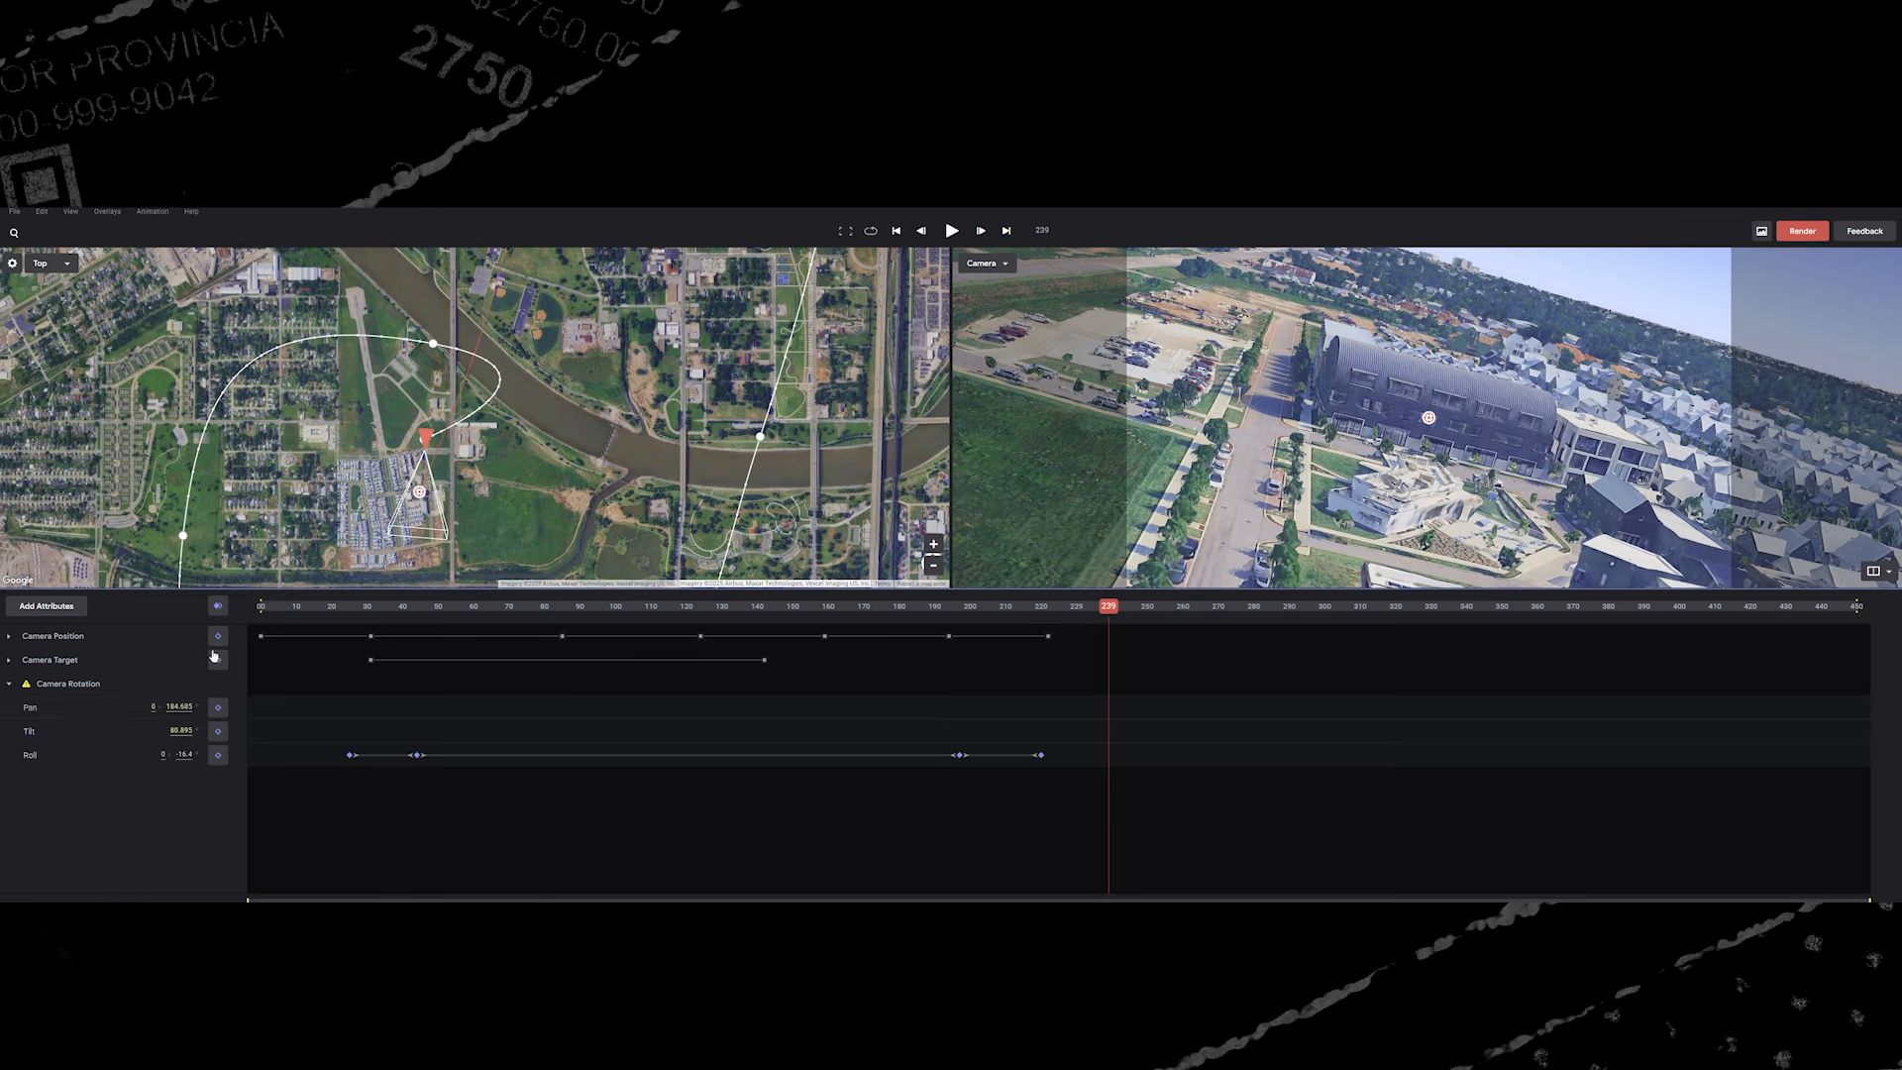
left_click(90, 761)
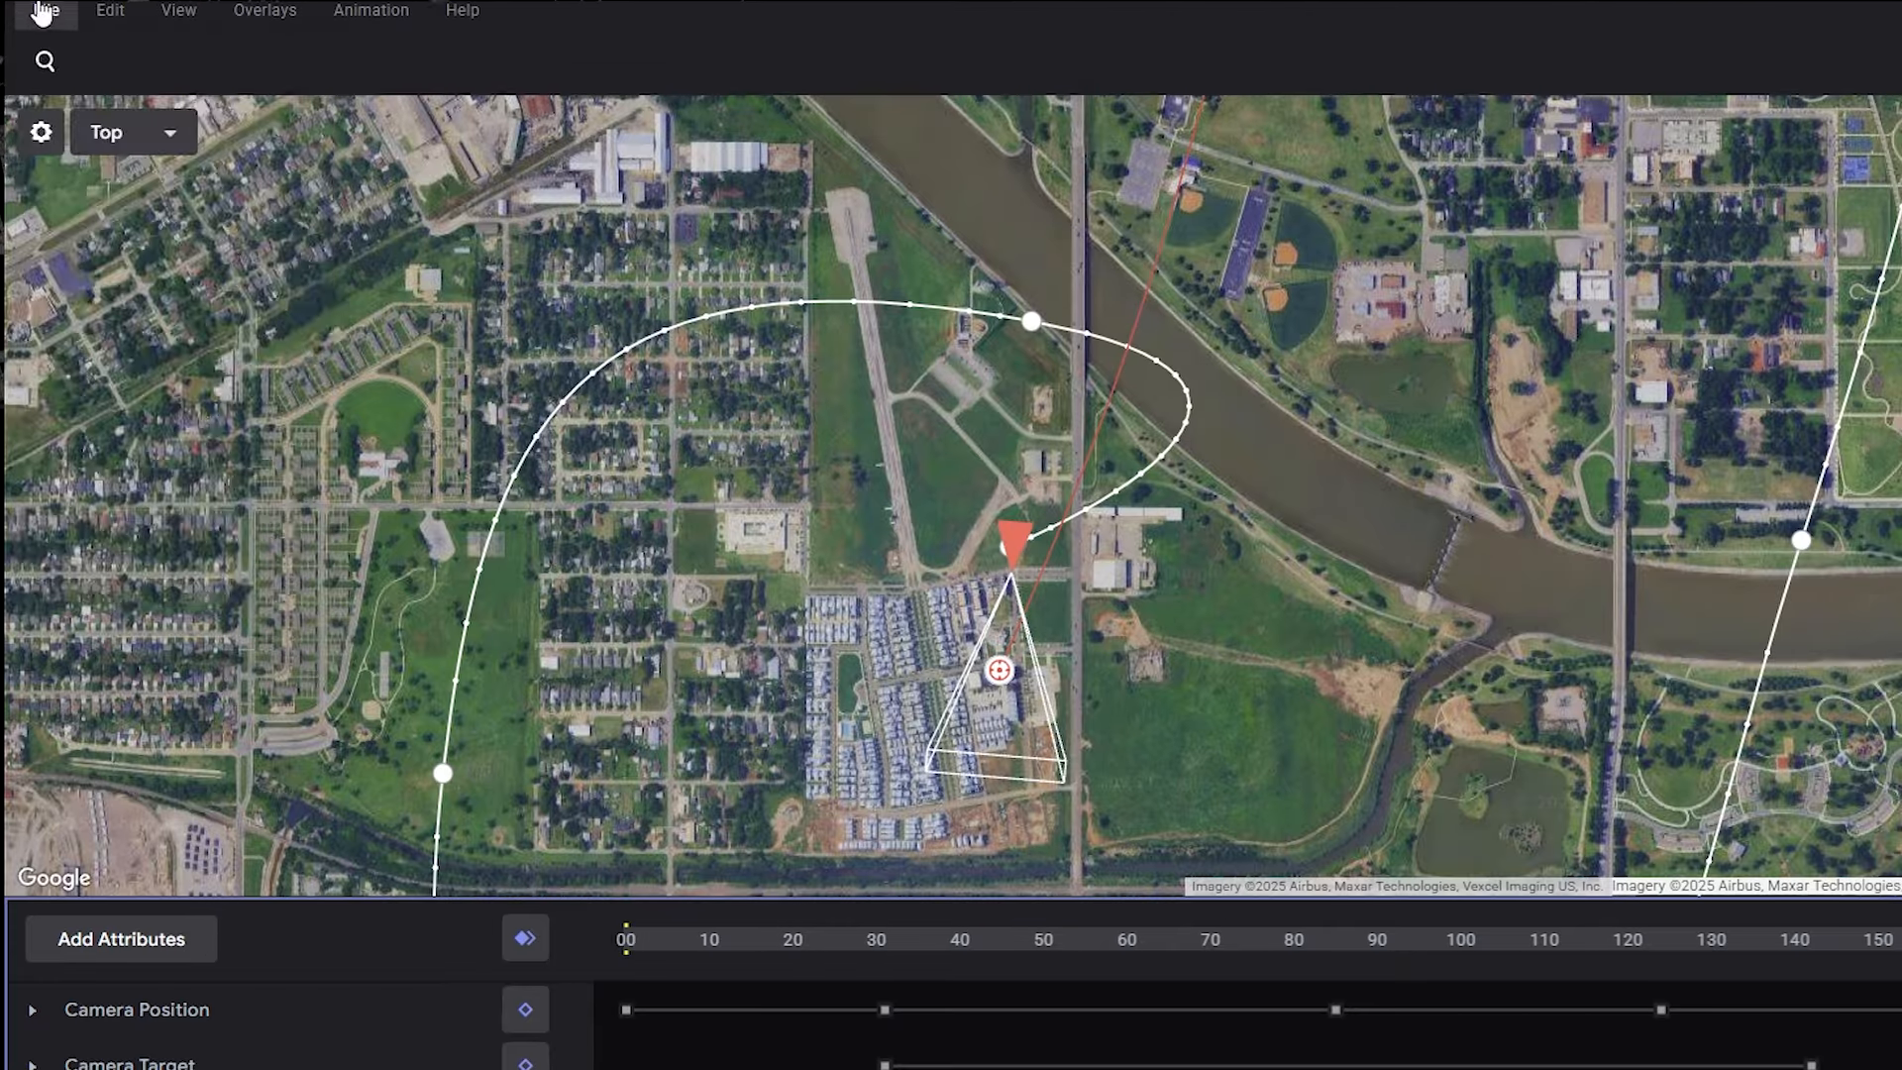
Step: Save the project and shorten the render range so that it ends at frame 233
left_click(42, 10)
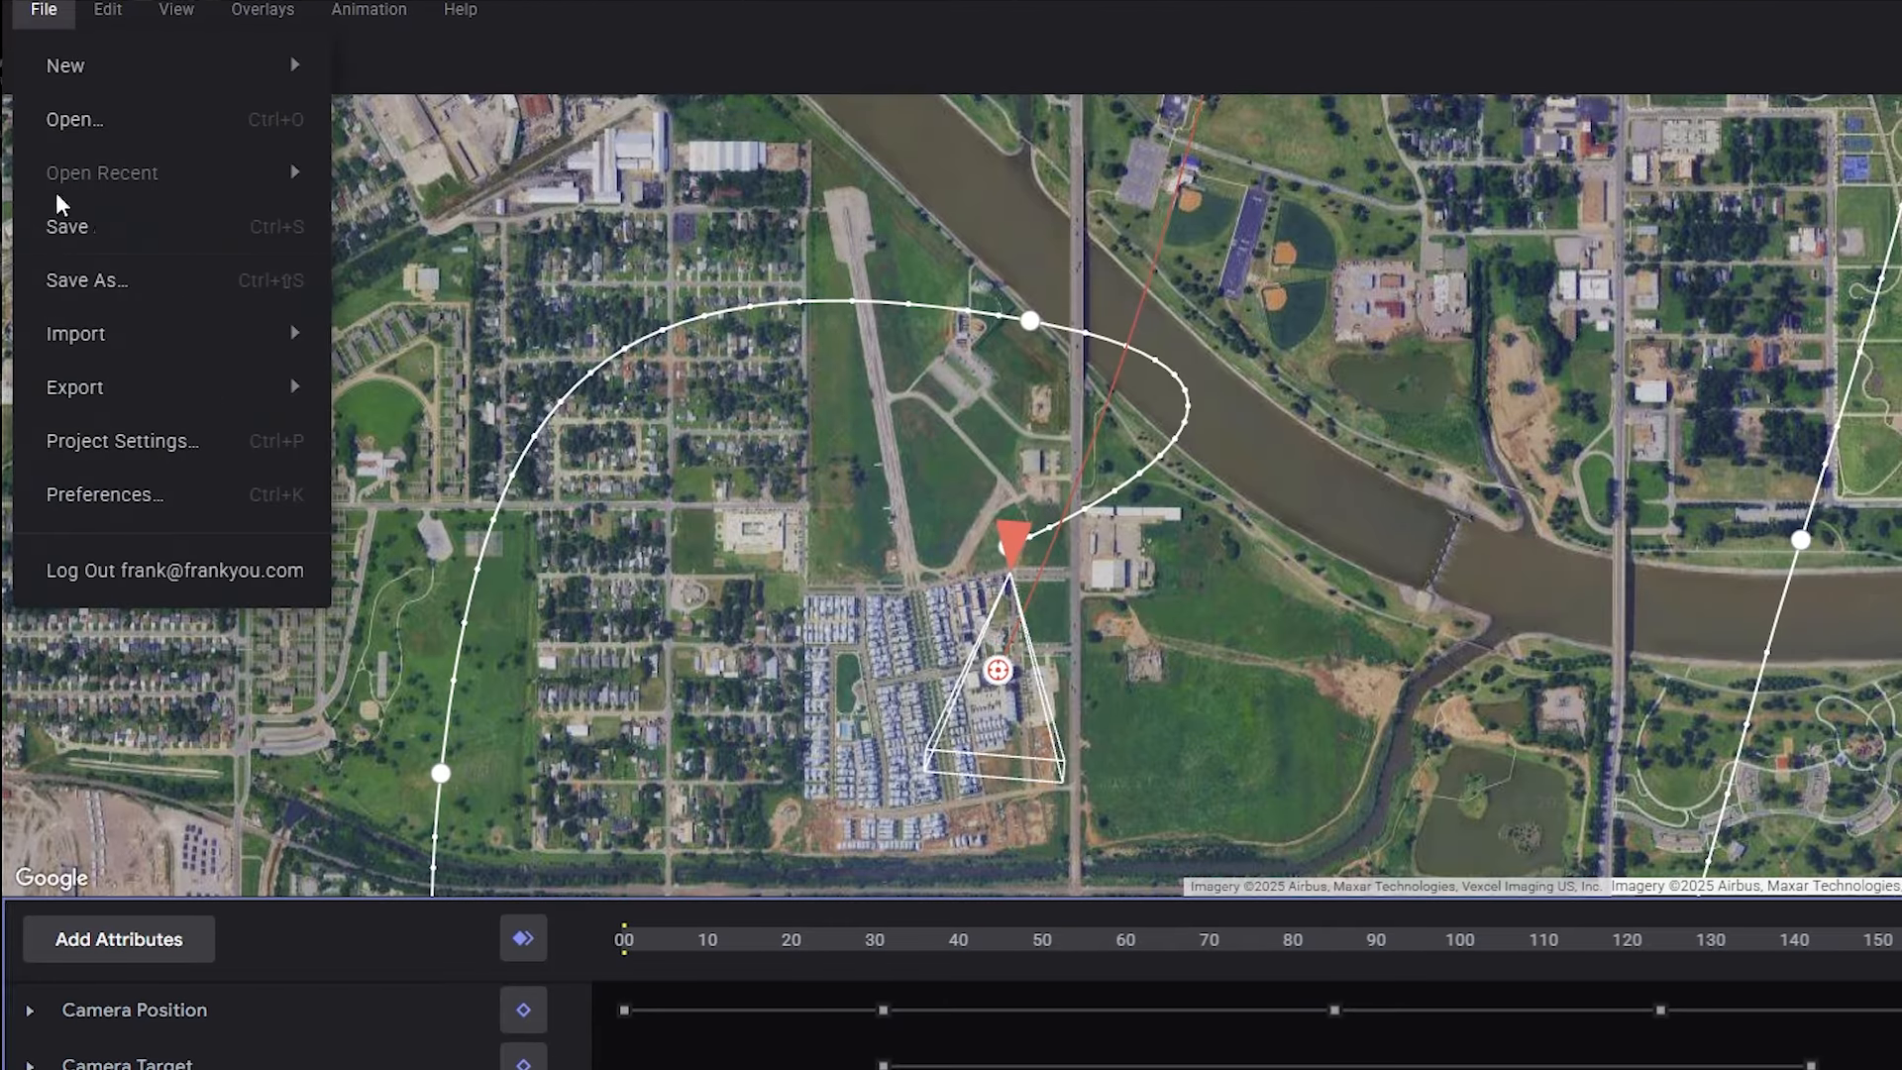
left_click(87, 245)
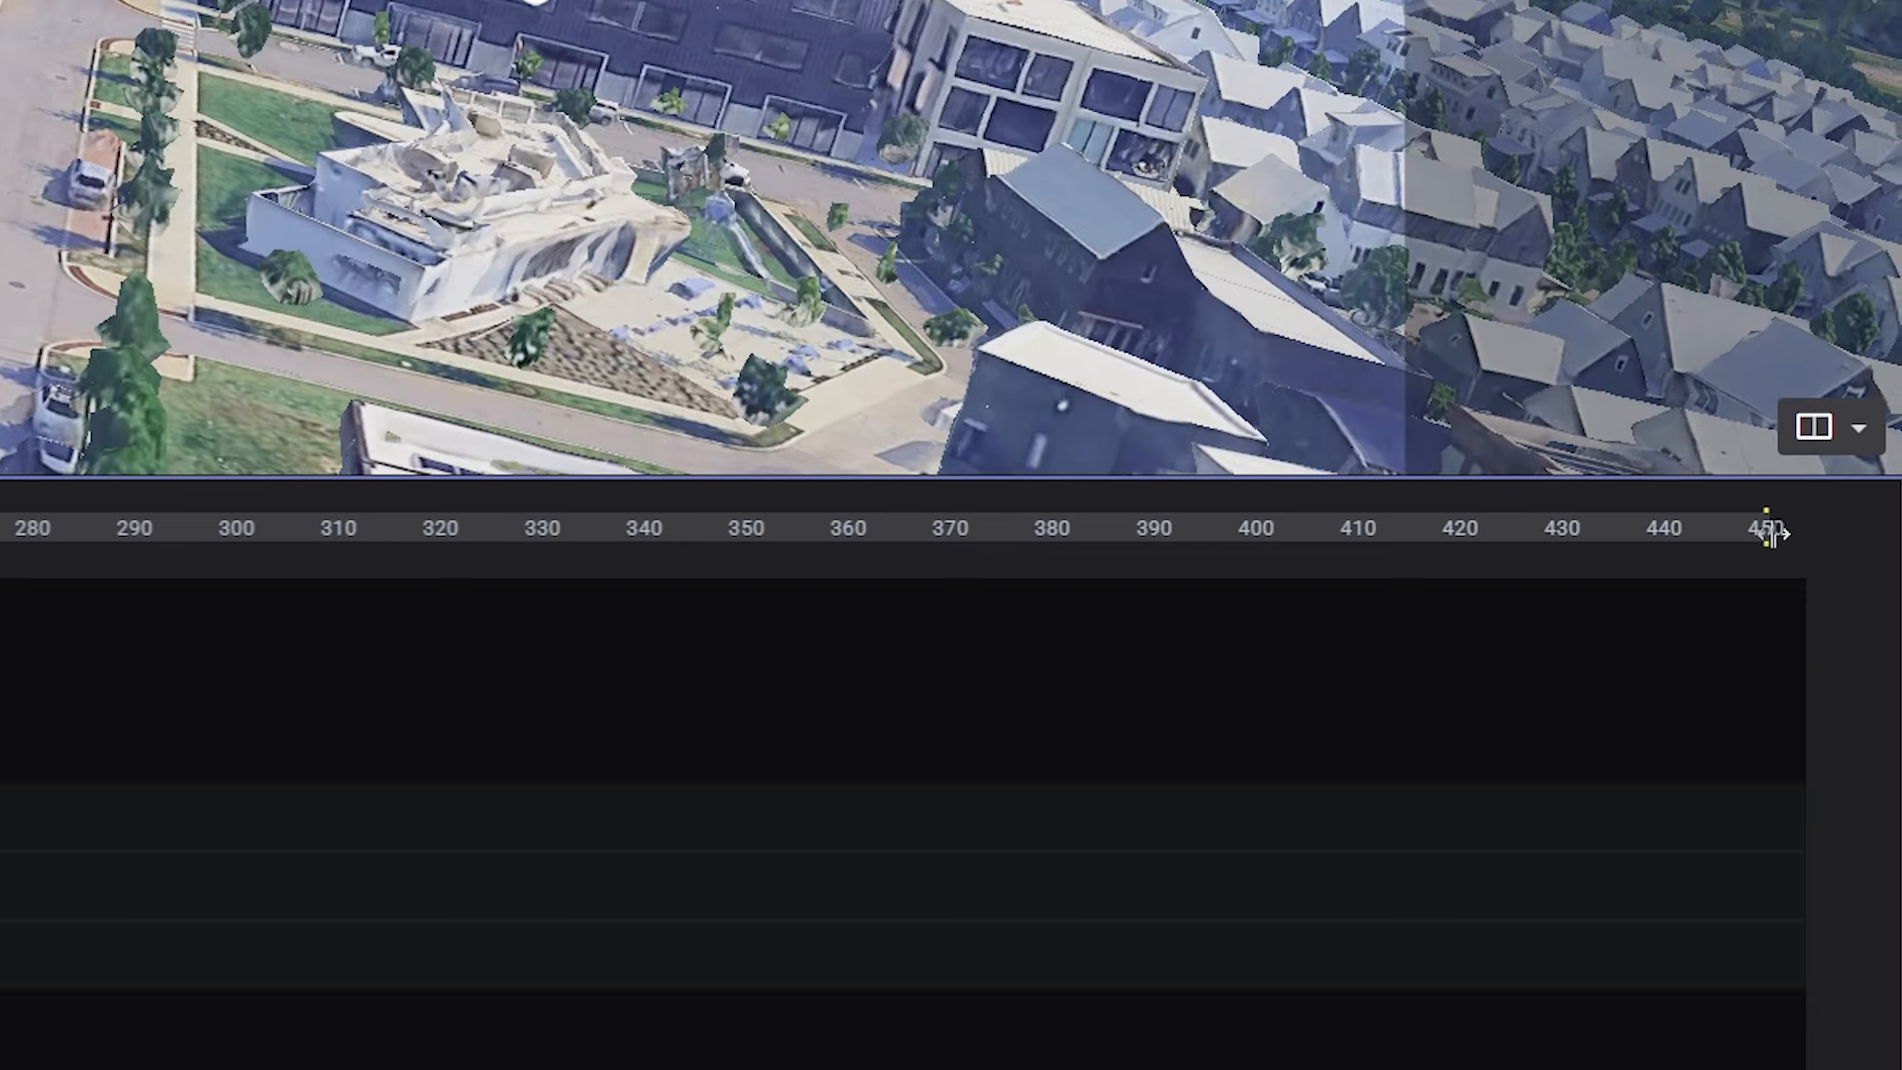
left_click_drag(1769, 533, 555, 545)
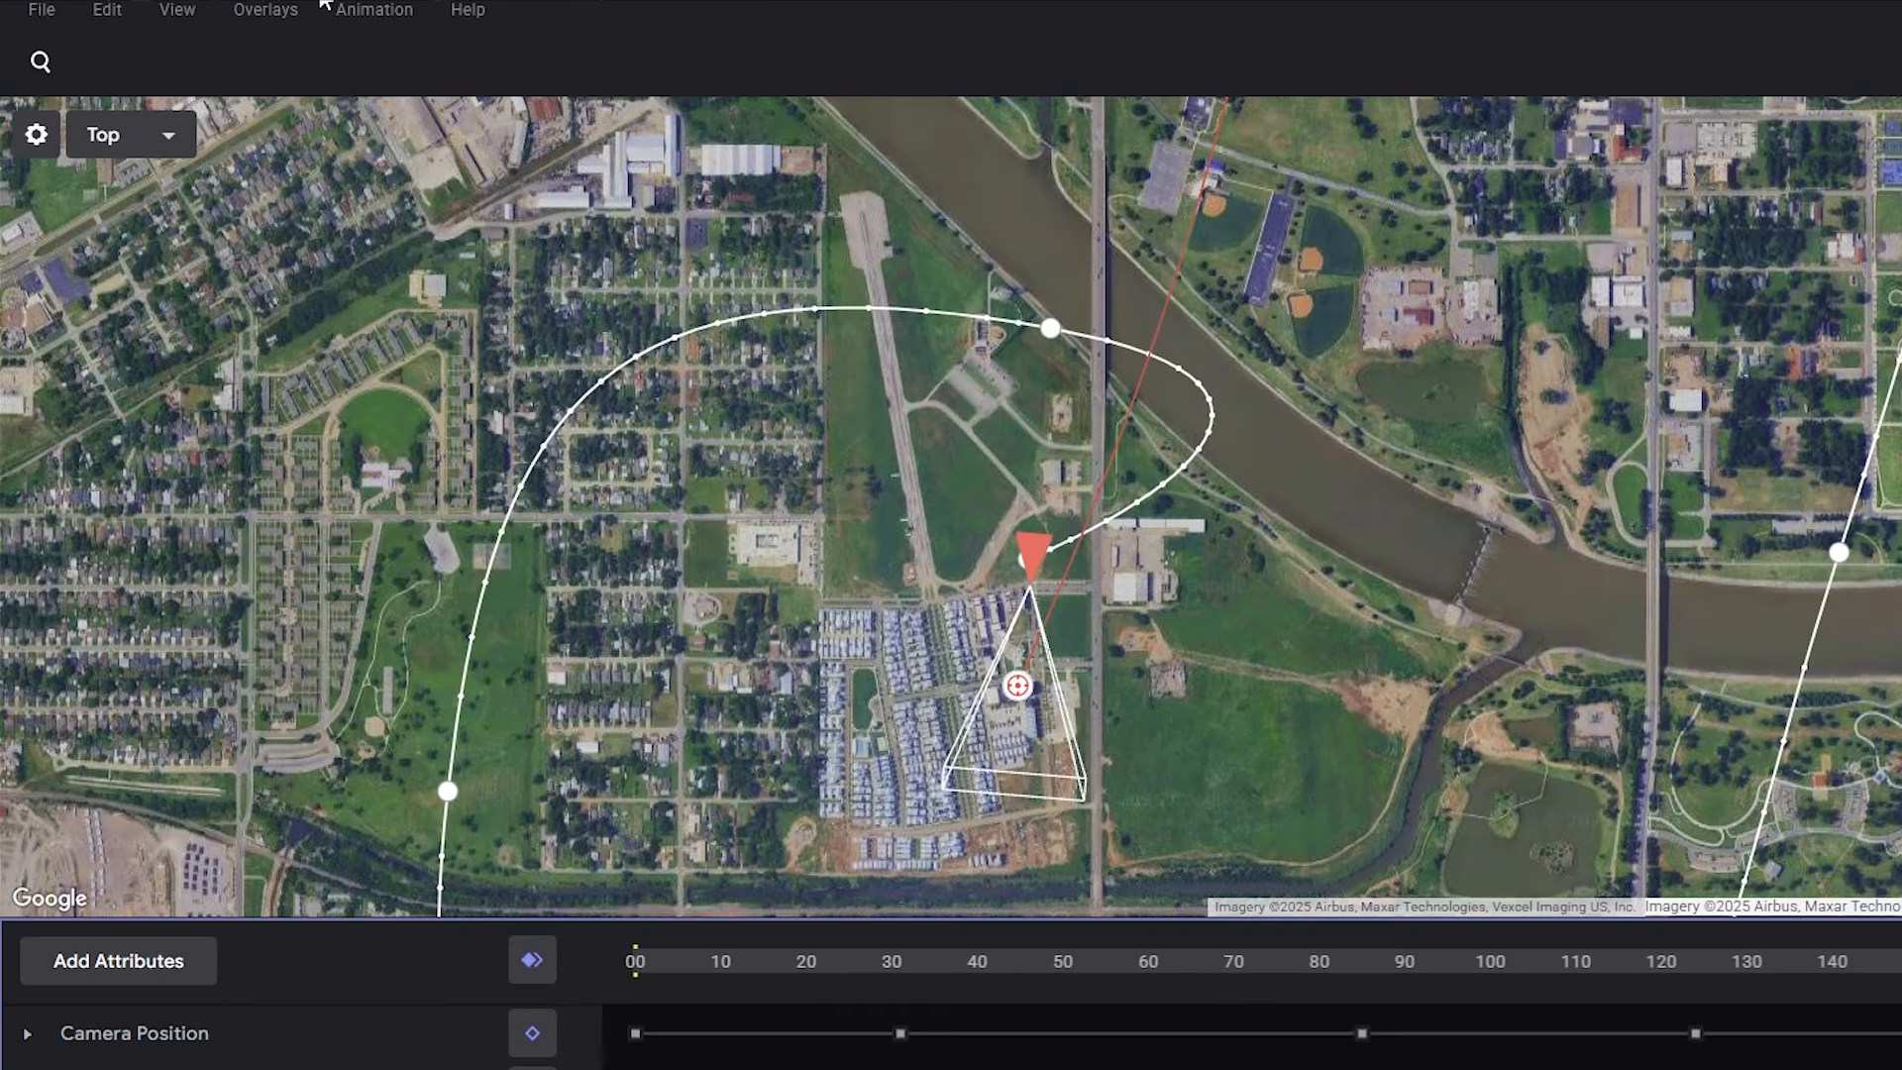
Step: Render frames 0 to 233 in the cloud as an MP4 video at 2300 by 1294 pixels and download the finished file
left_click(409, 91)
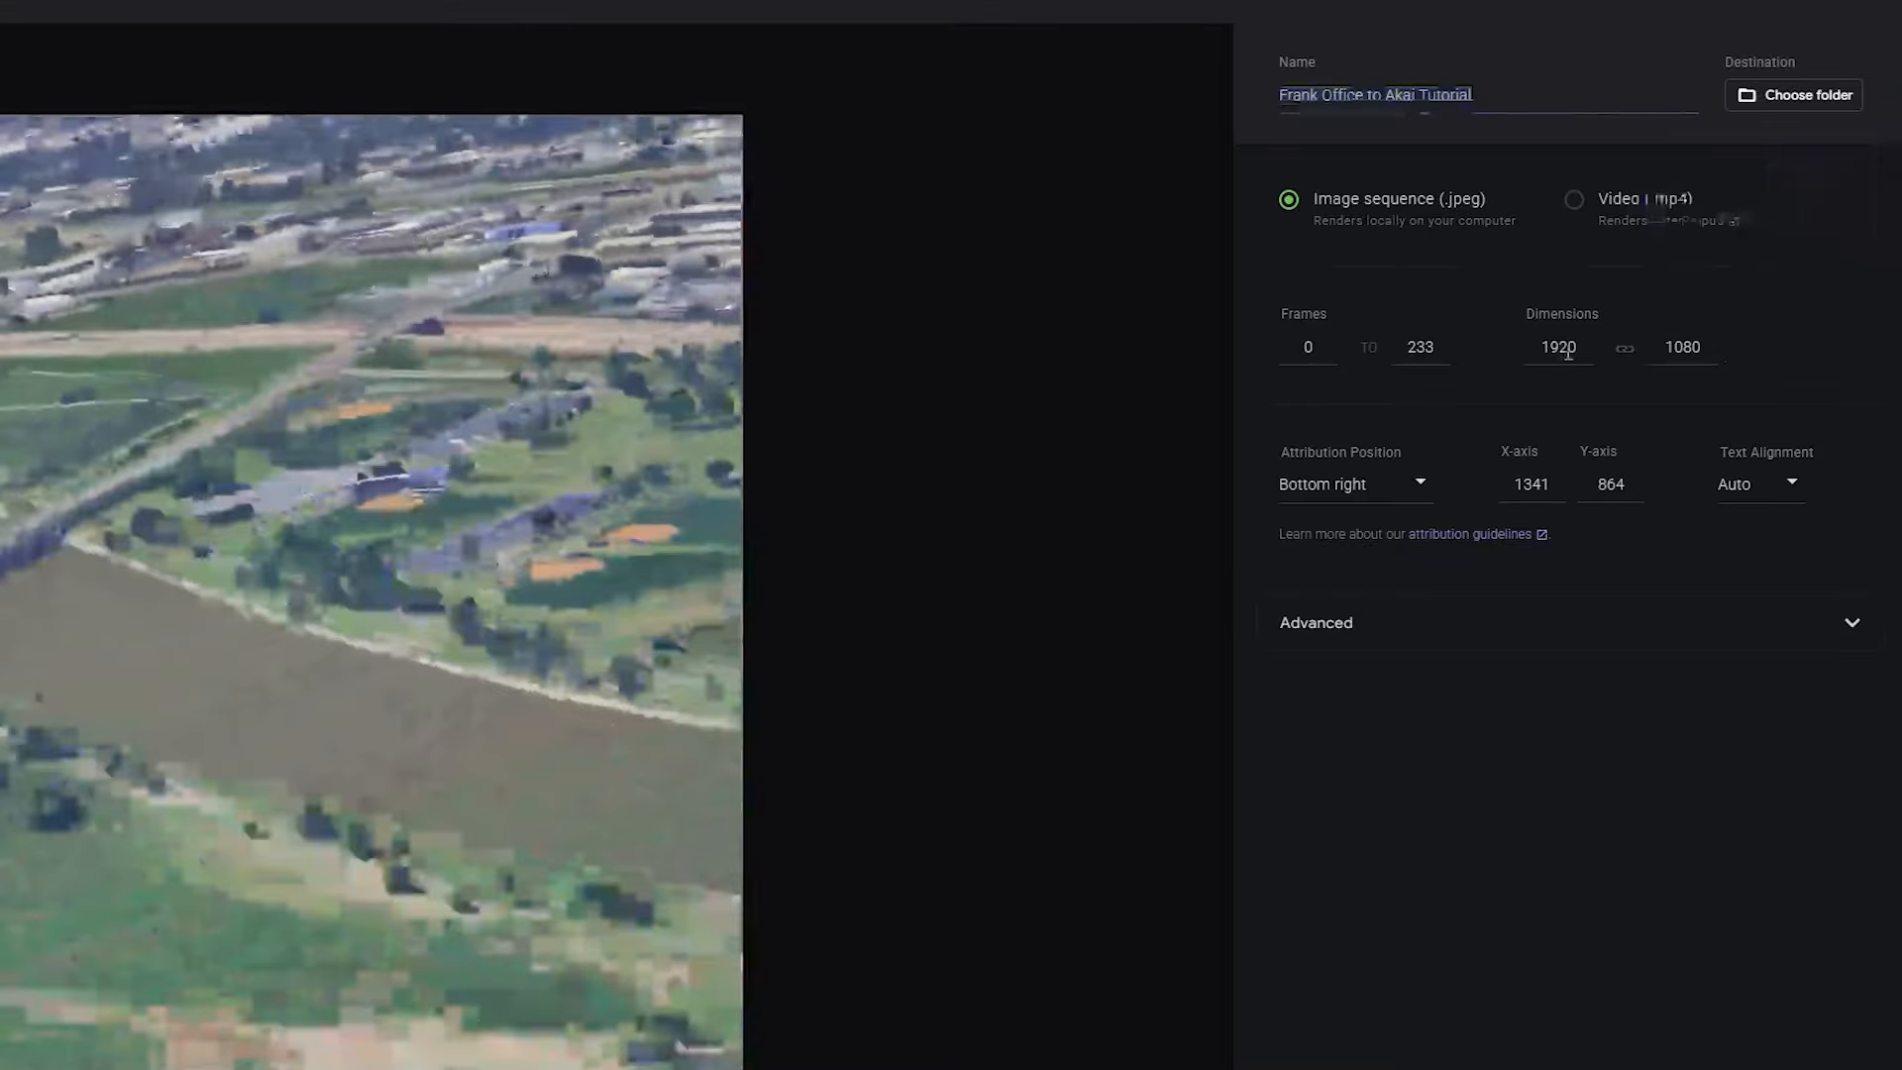
double_click(1560, 348)
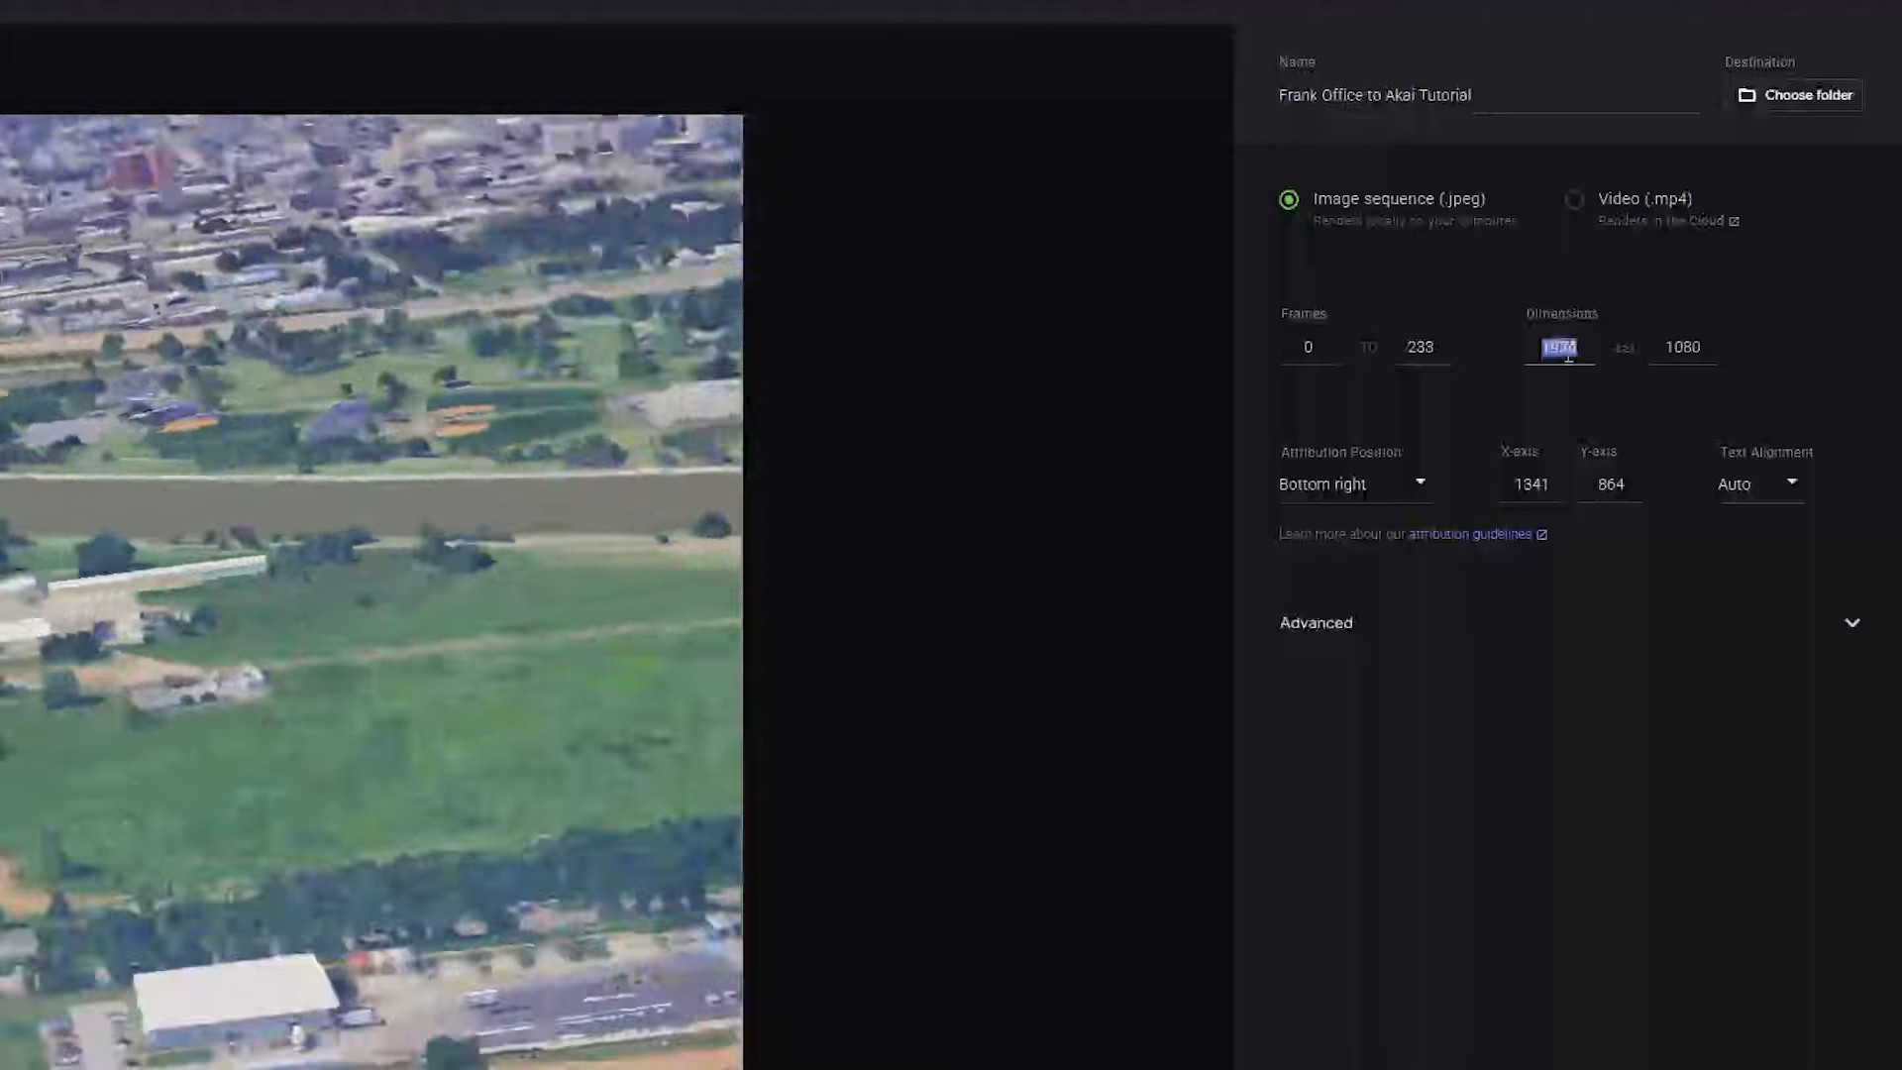
type("2300")
left_click(1359, 394)
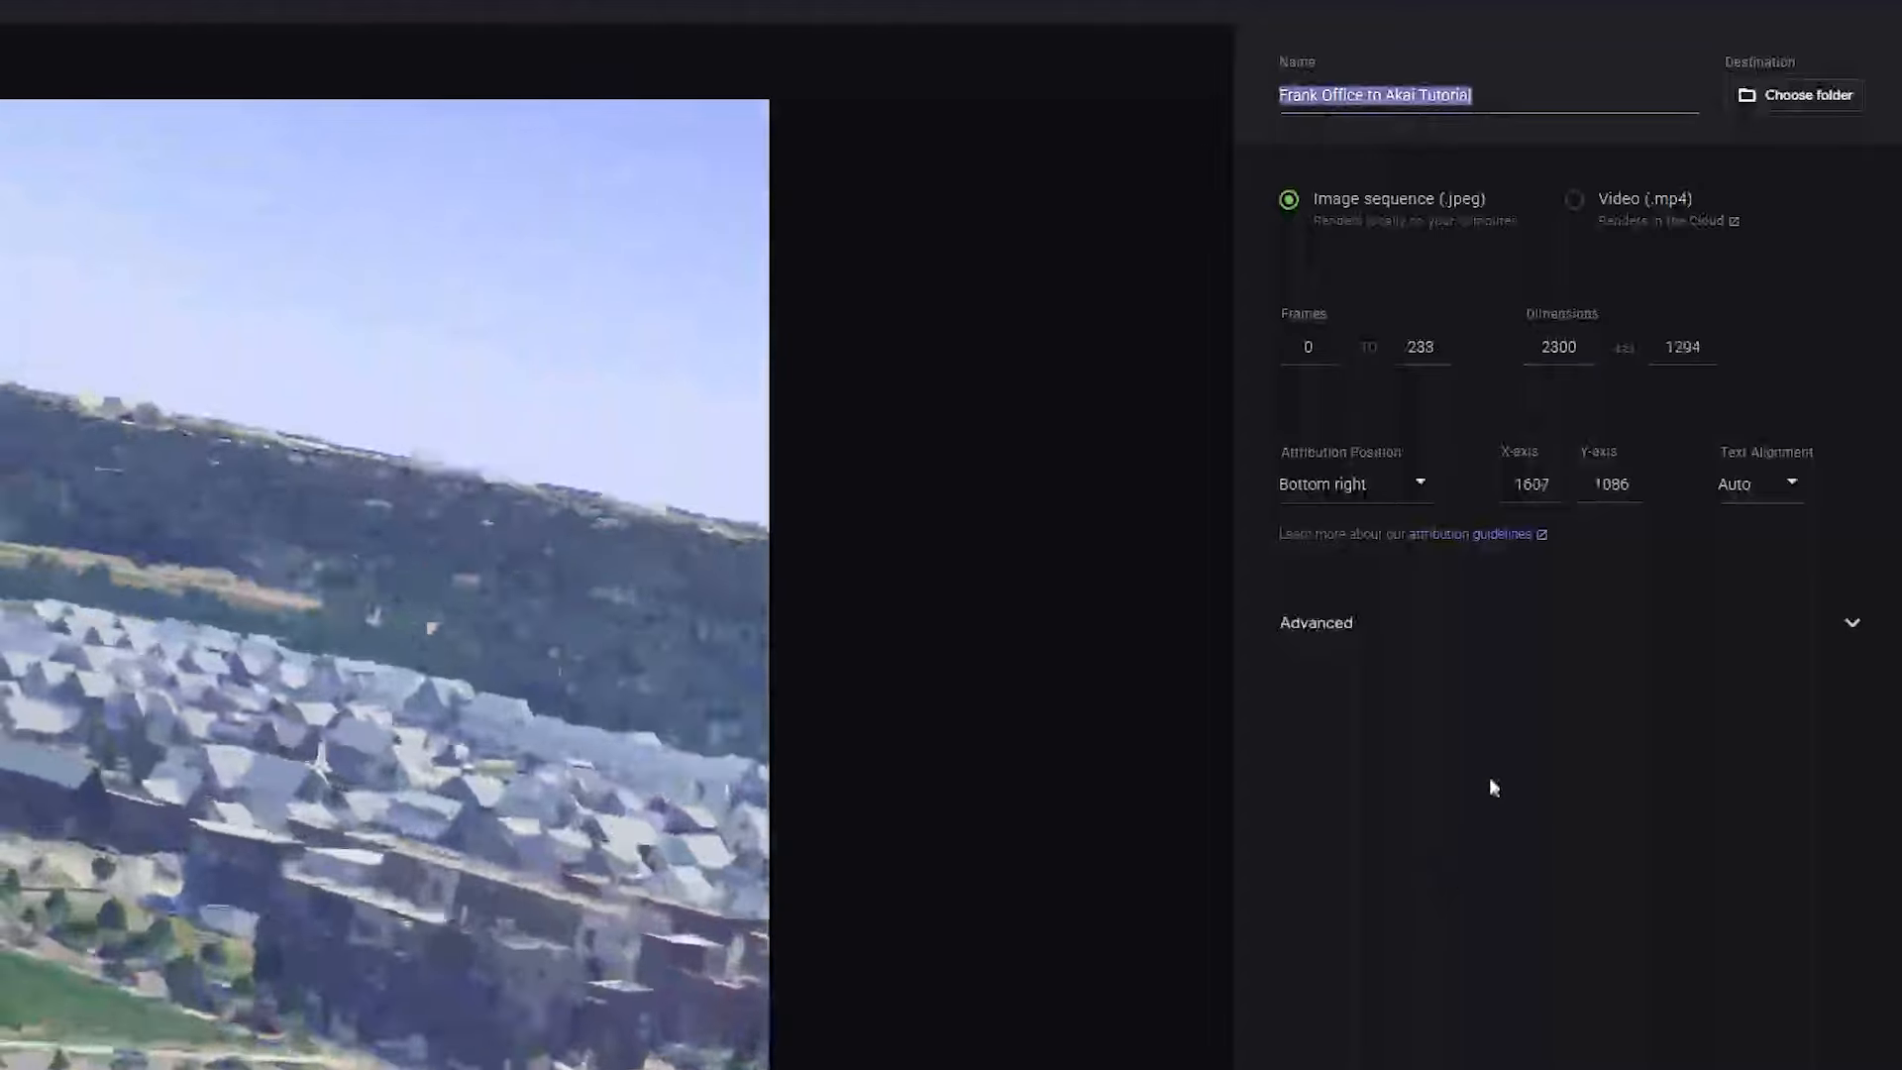
left_click(1573, 200)
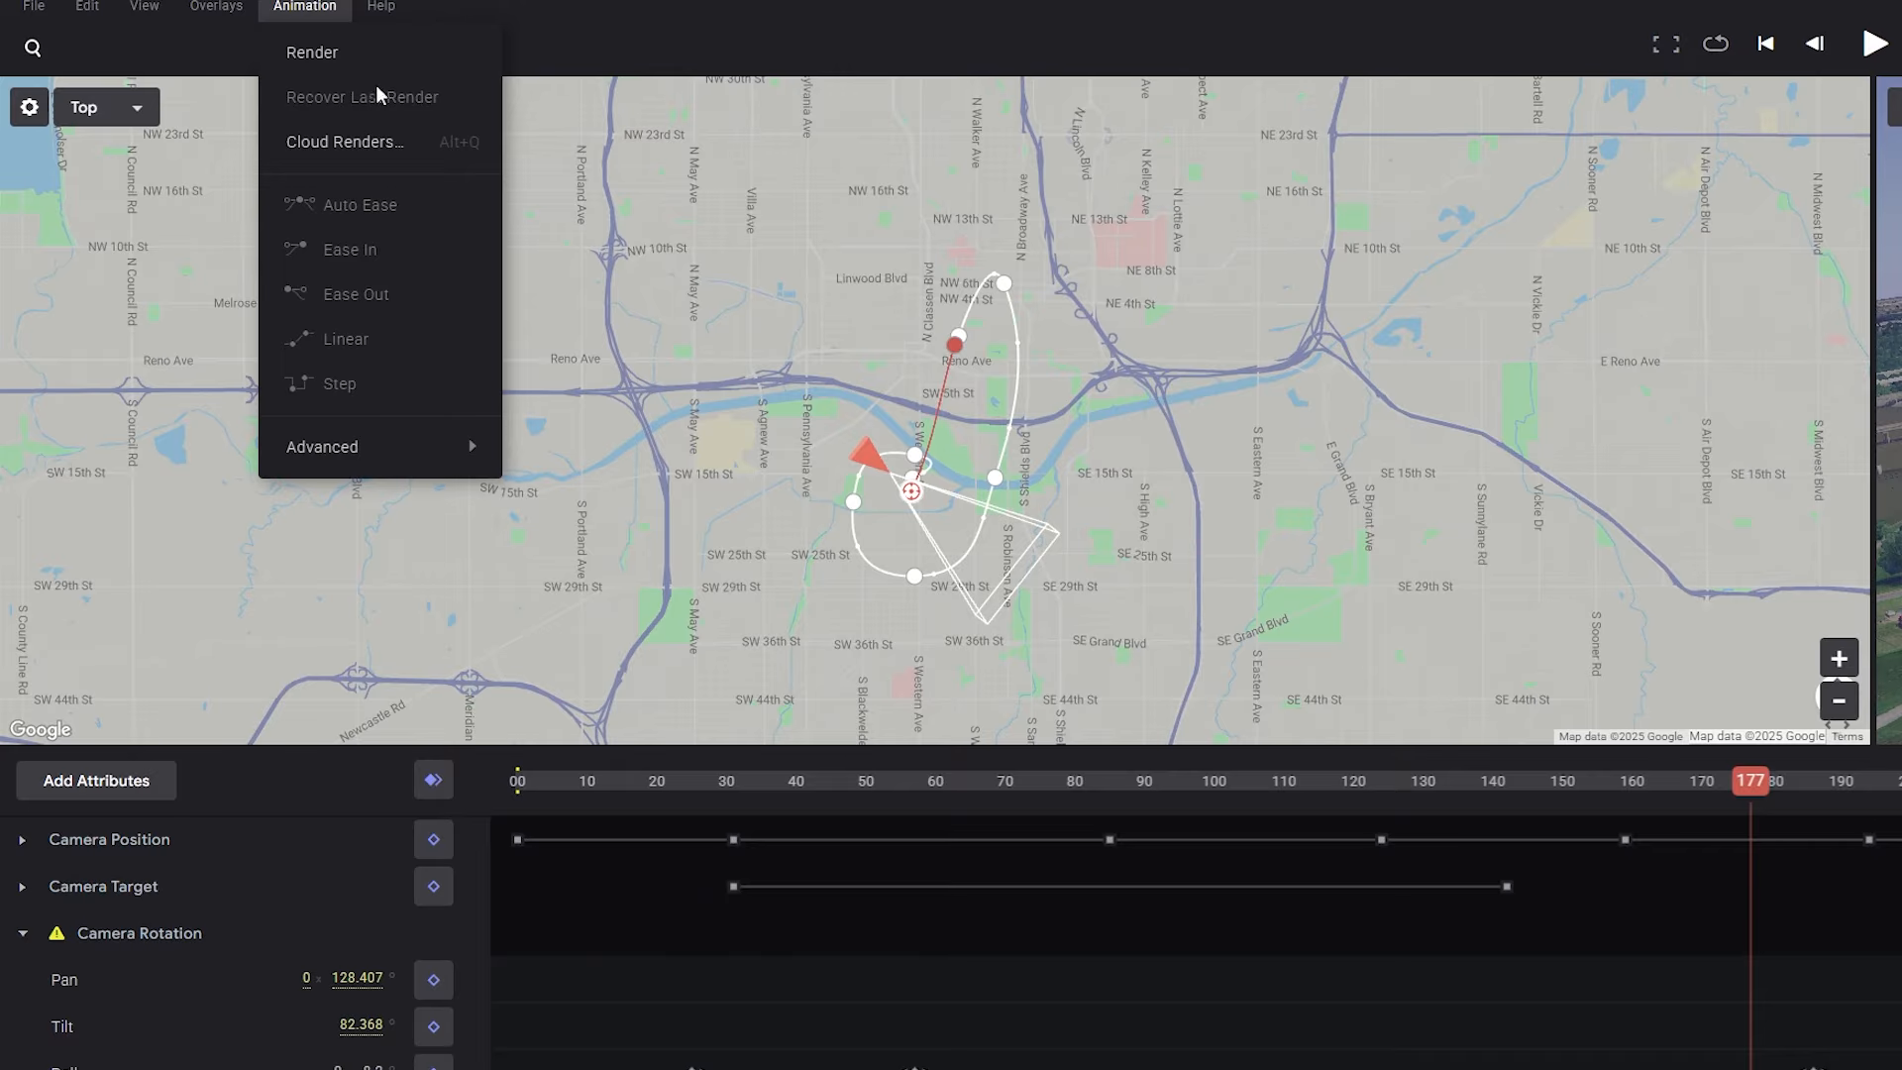
left_click(332, 141)
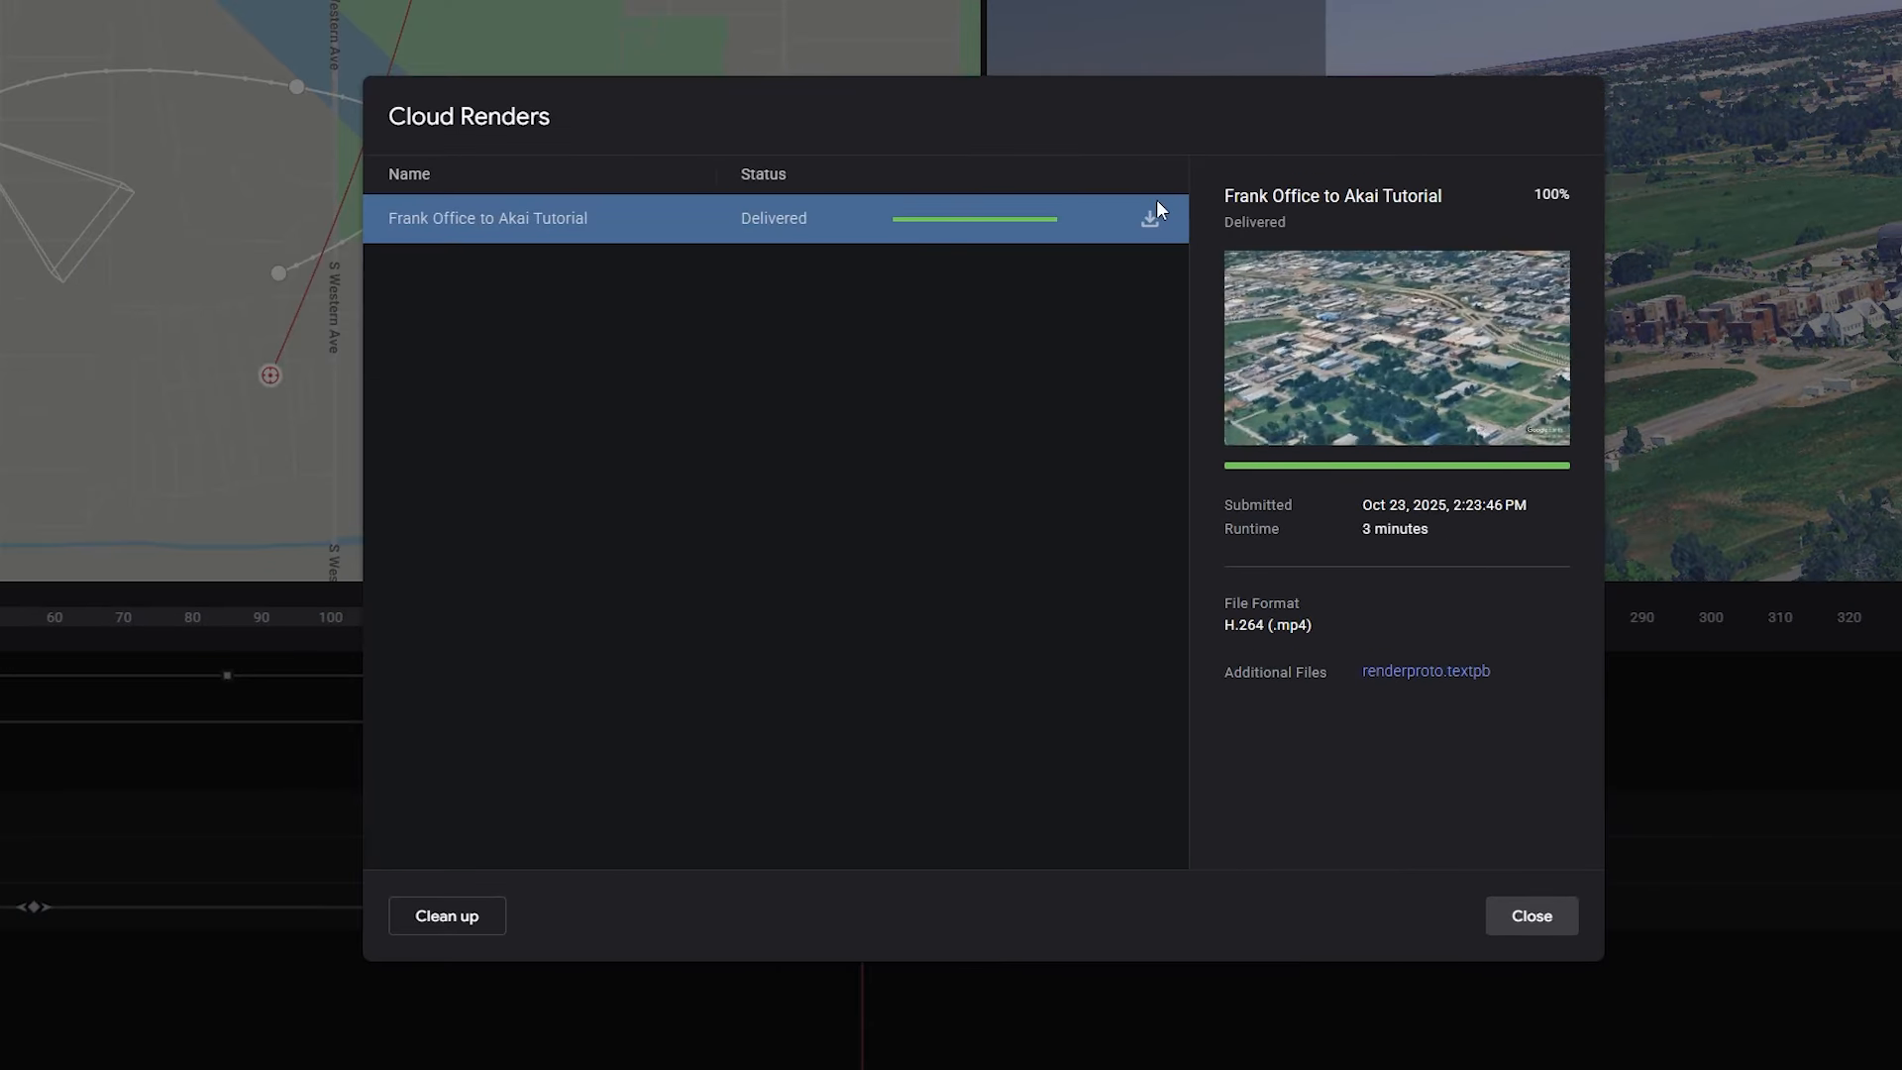
left_click(1149, 216)
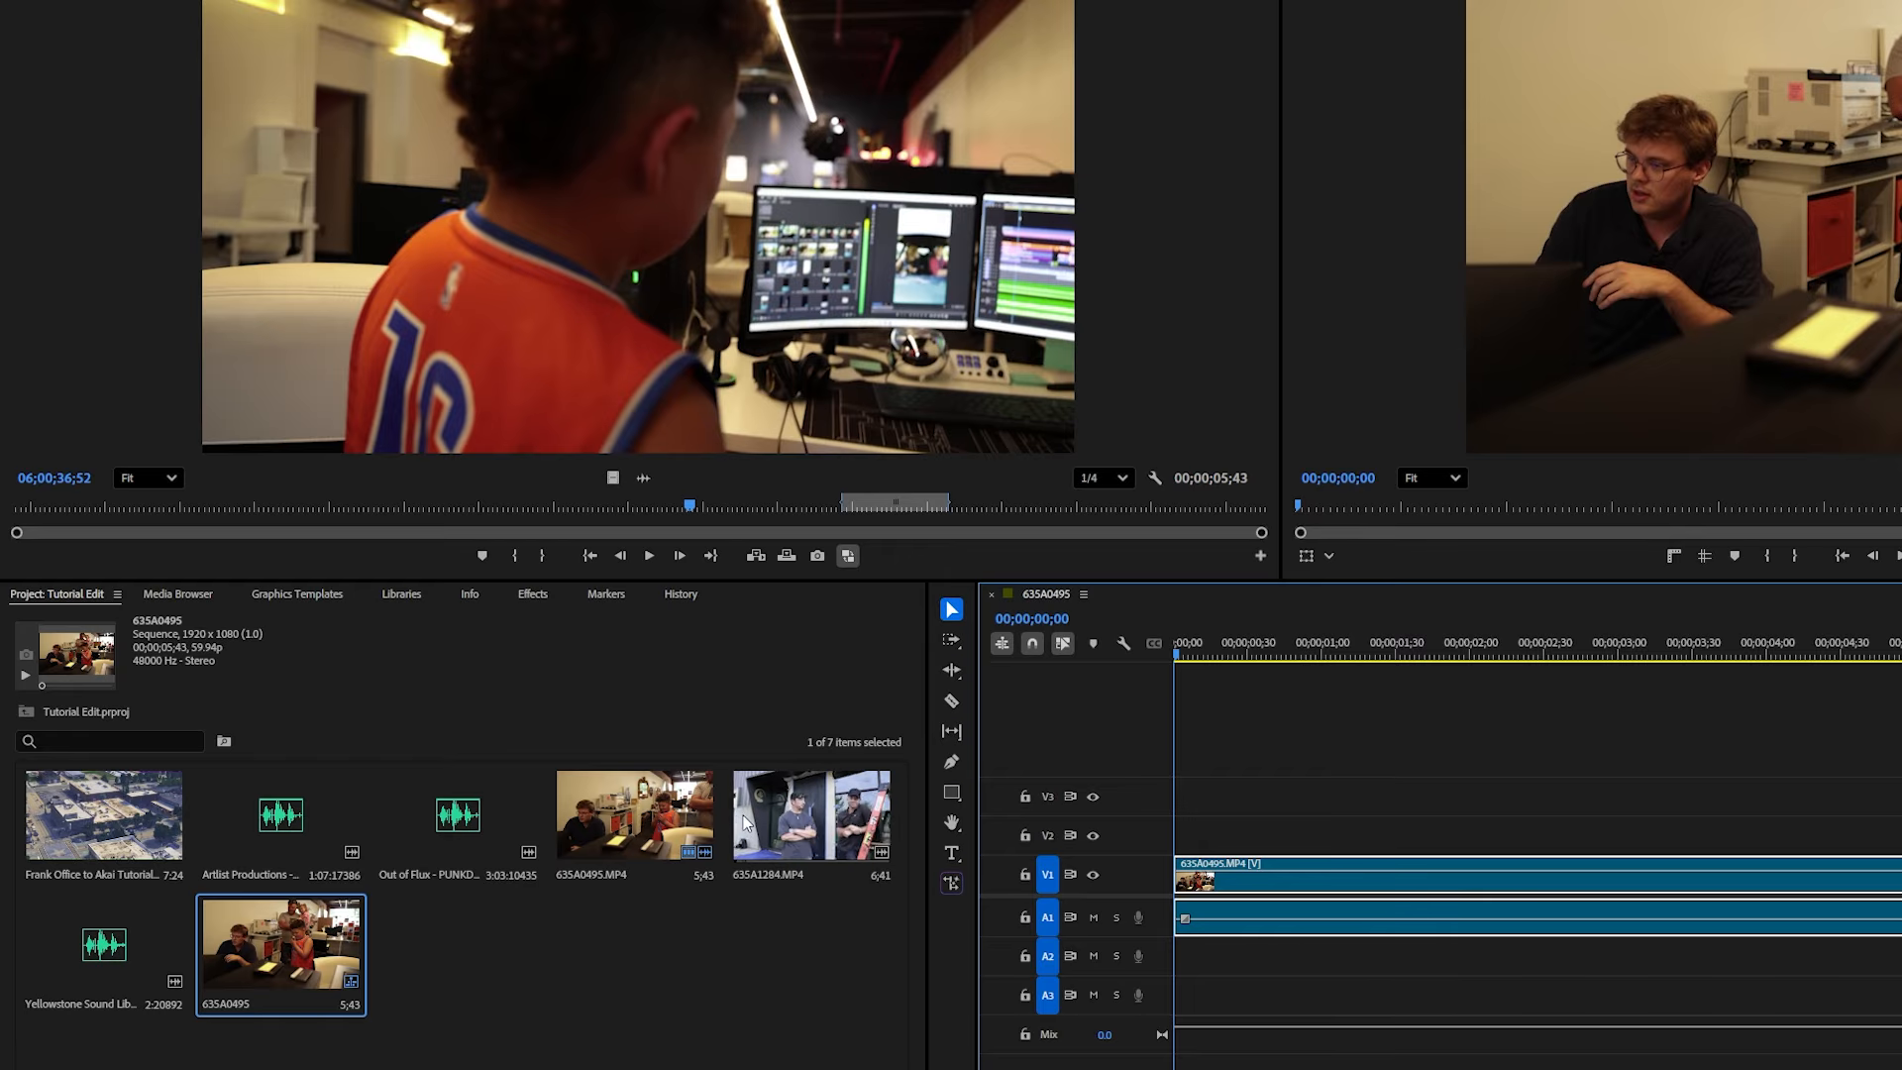
Step: In Premiere Pro, assemble the rendered flight and 635A1284.MP4 back to back after 635A0495.MP4 on track V1, trimming the flight's end
double_click(810, 835)
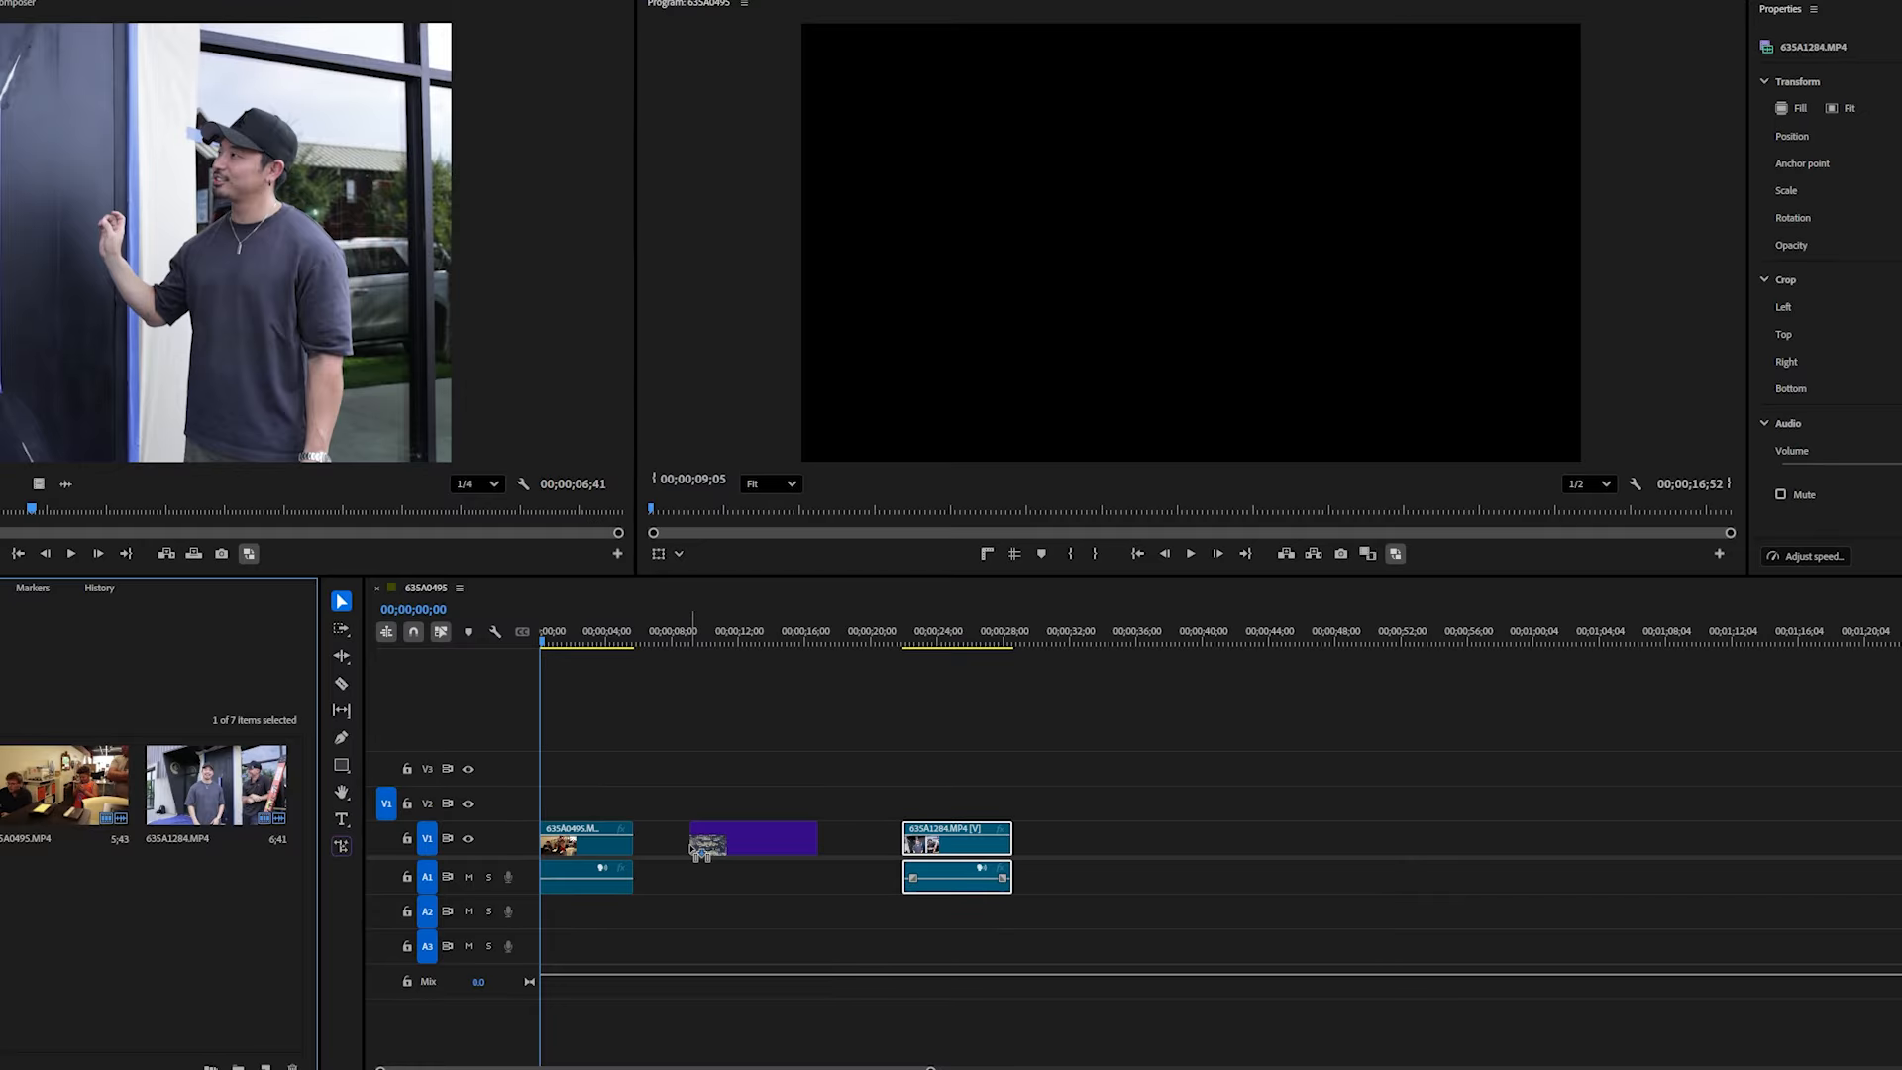
left_click_drag(693, 846, 695, 847)
mouse_move(700, 644)
left_mouse_down()
mouse_move(756, 647)
mouse_move(699, 645)
left_mouse_up()
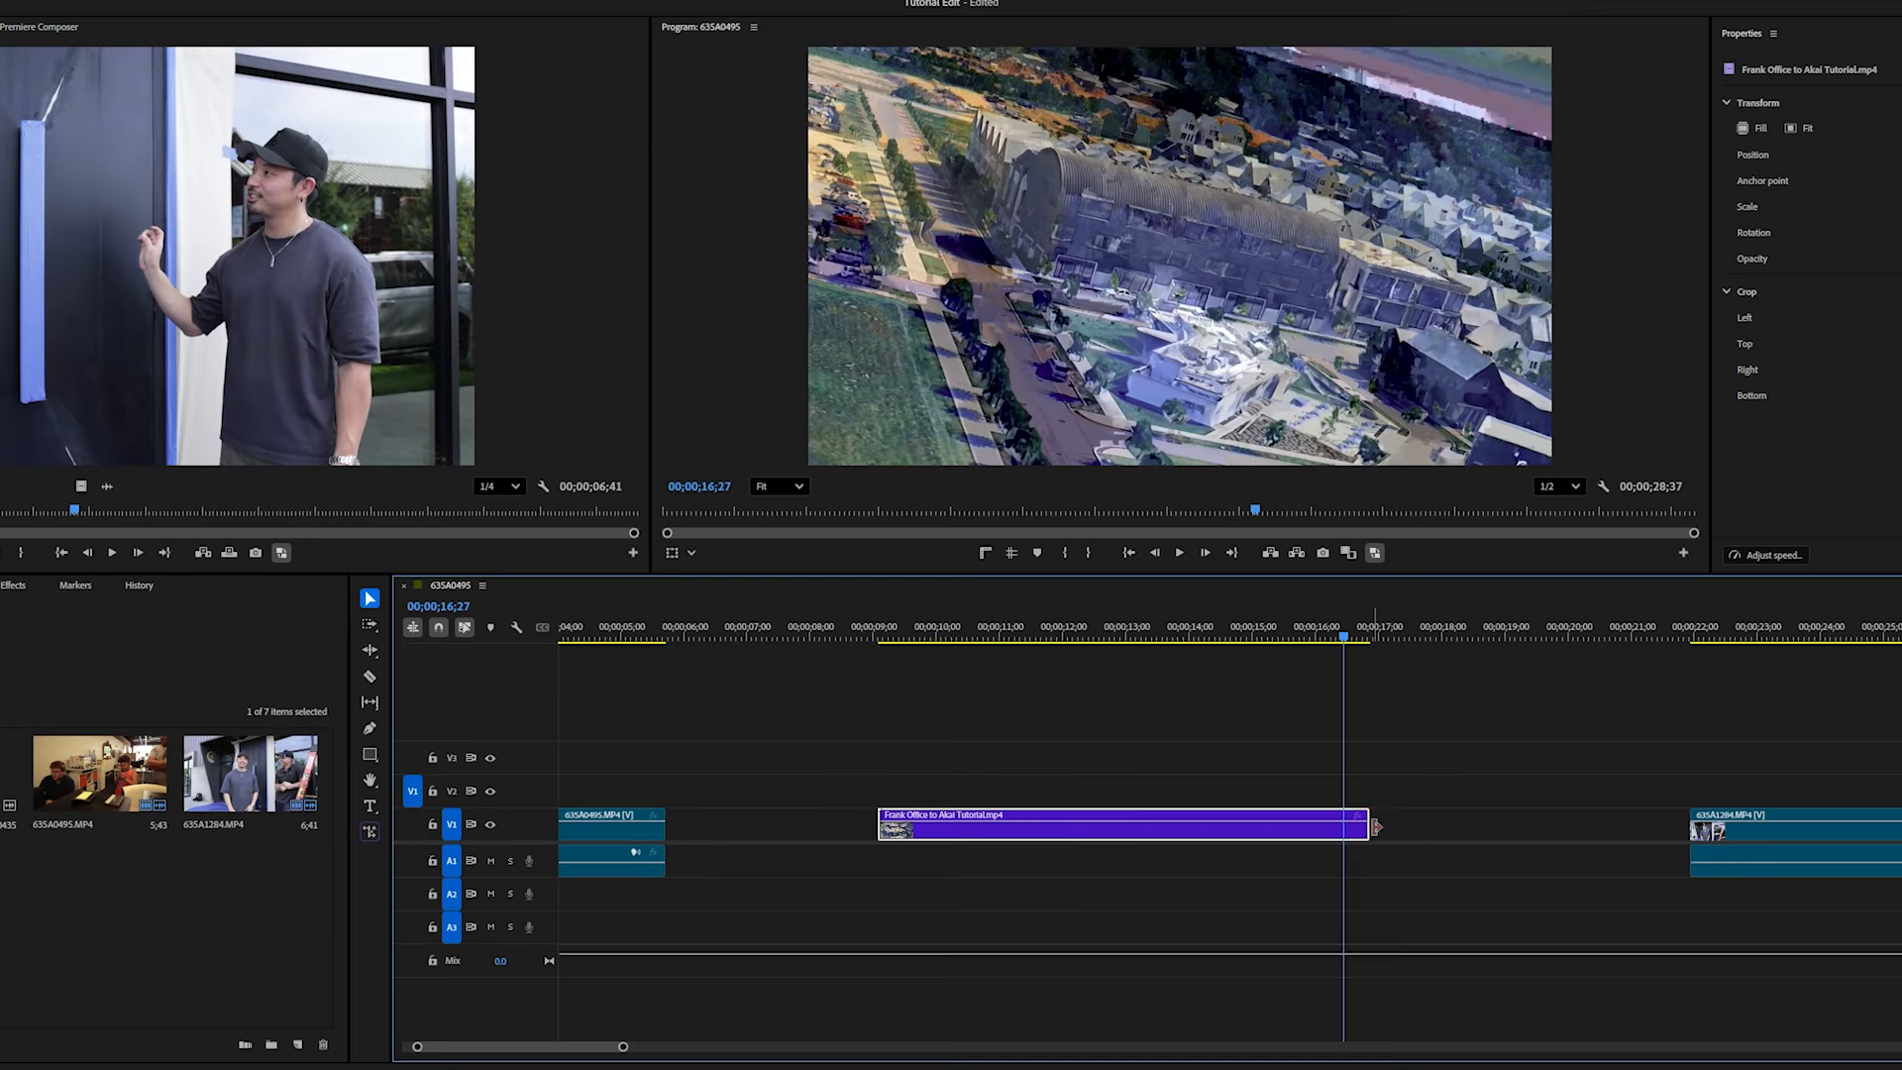
left_click_drag(1377, 826, 1349, 832)
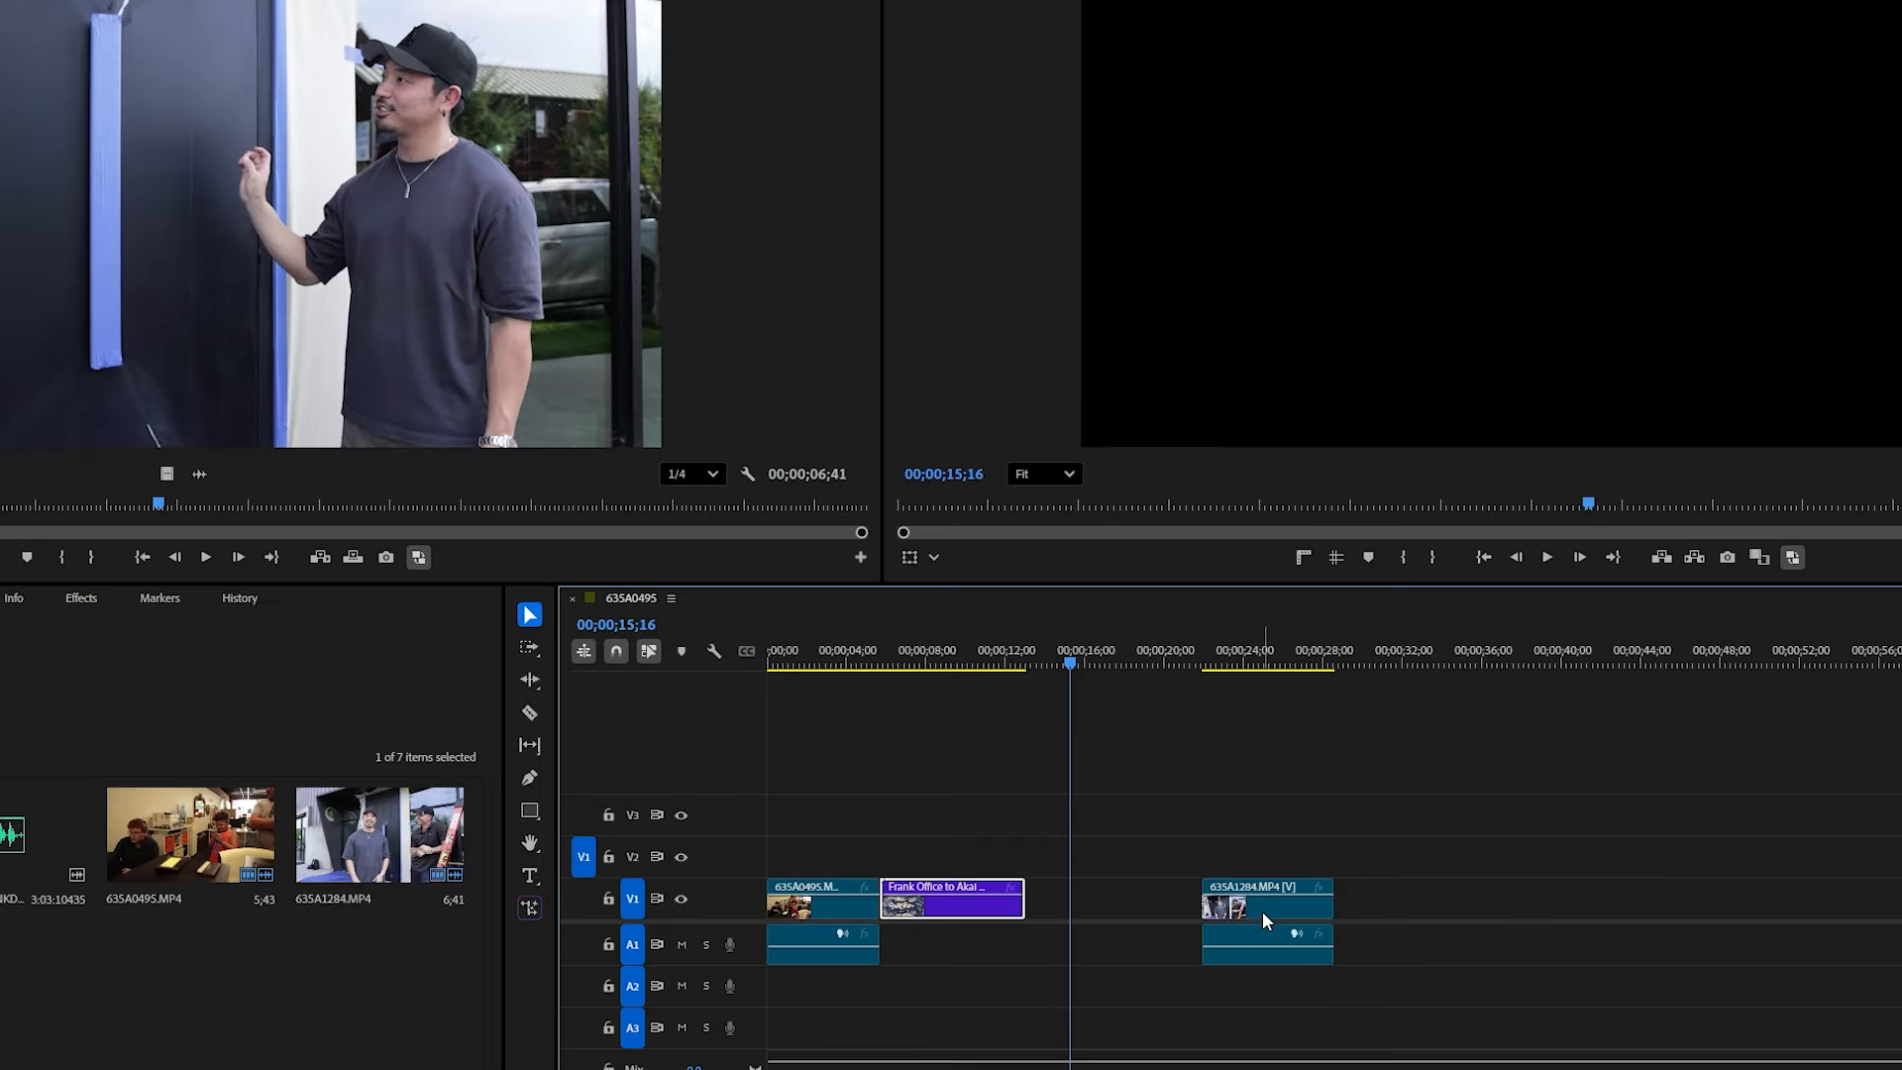
left_click_drag(1262, 911, 1107, 943)
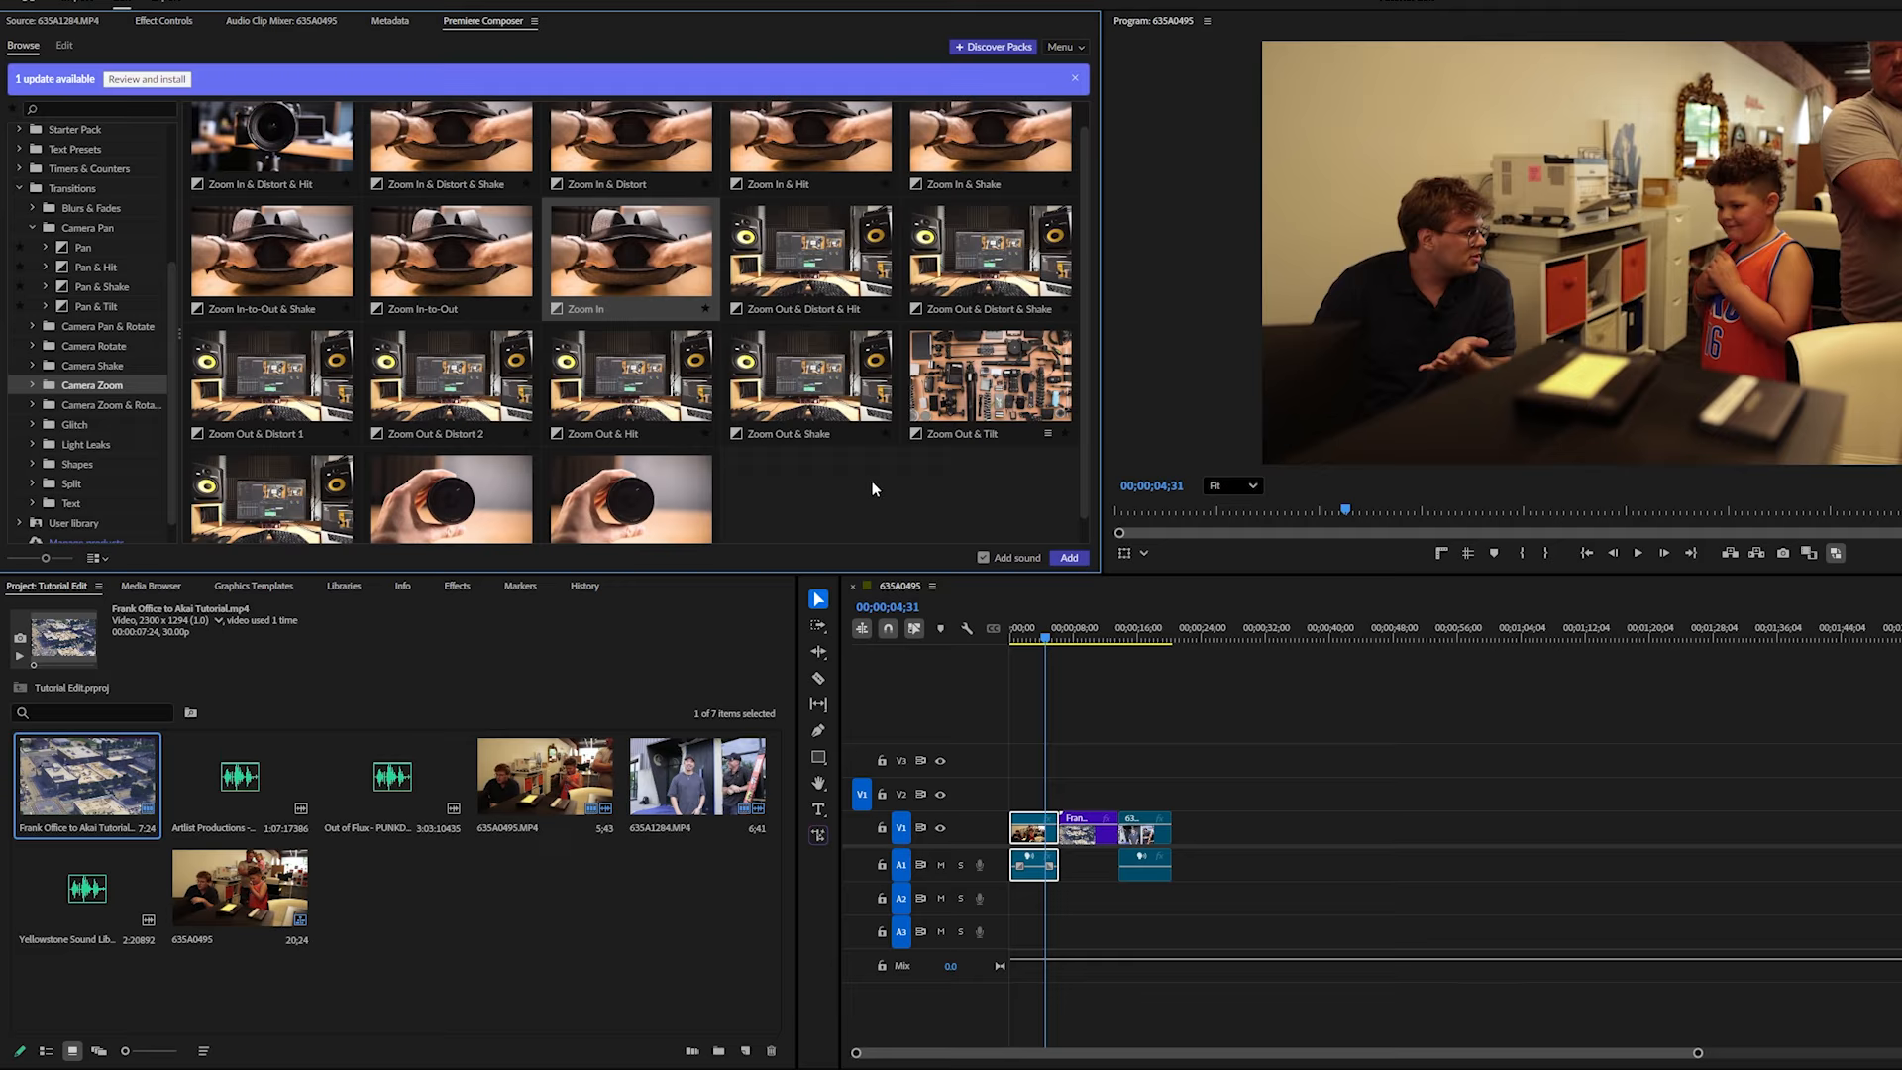
Step: Place the Premiere Composer Zoom Out transition with sound over the cut between 635A0495.MP4 and the rendered flight
mouse_move(797, 379)
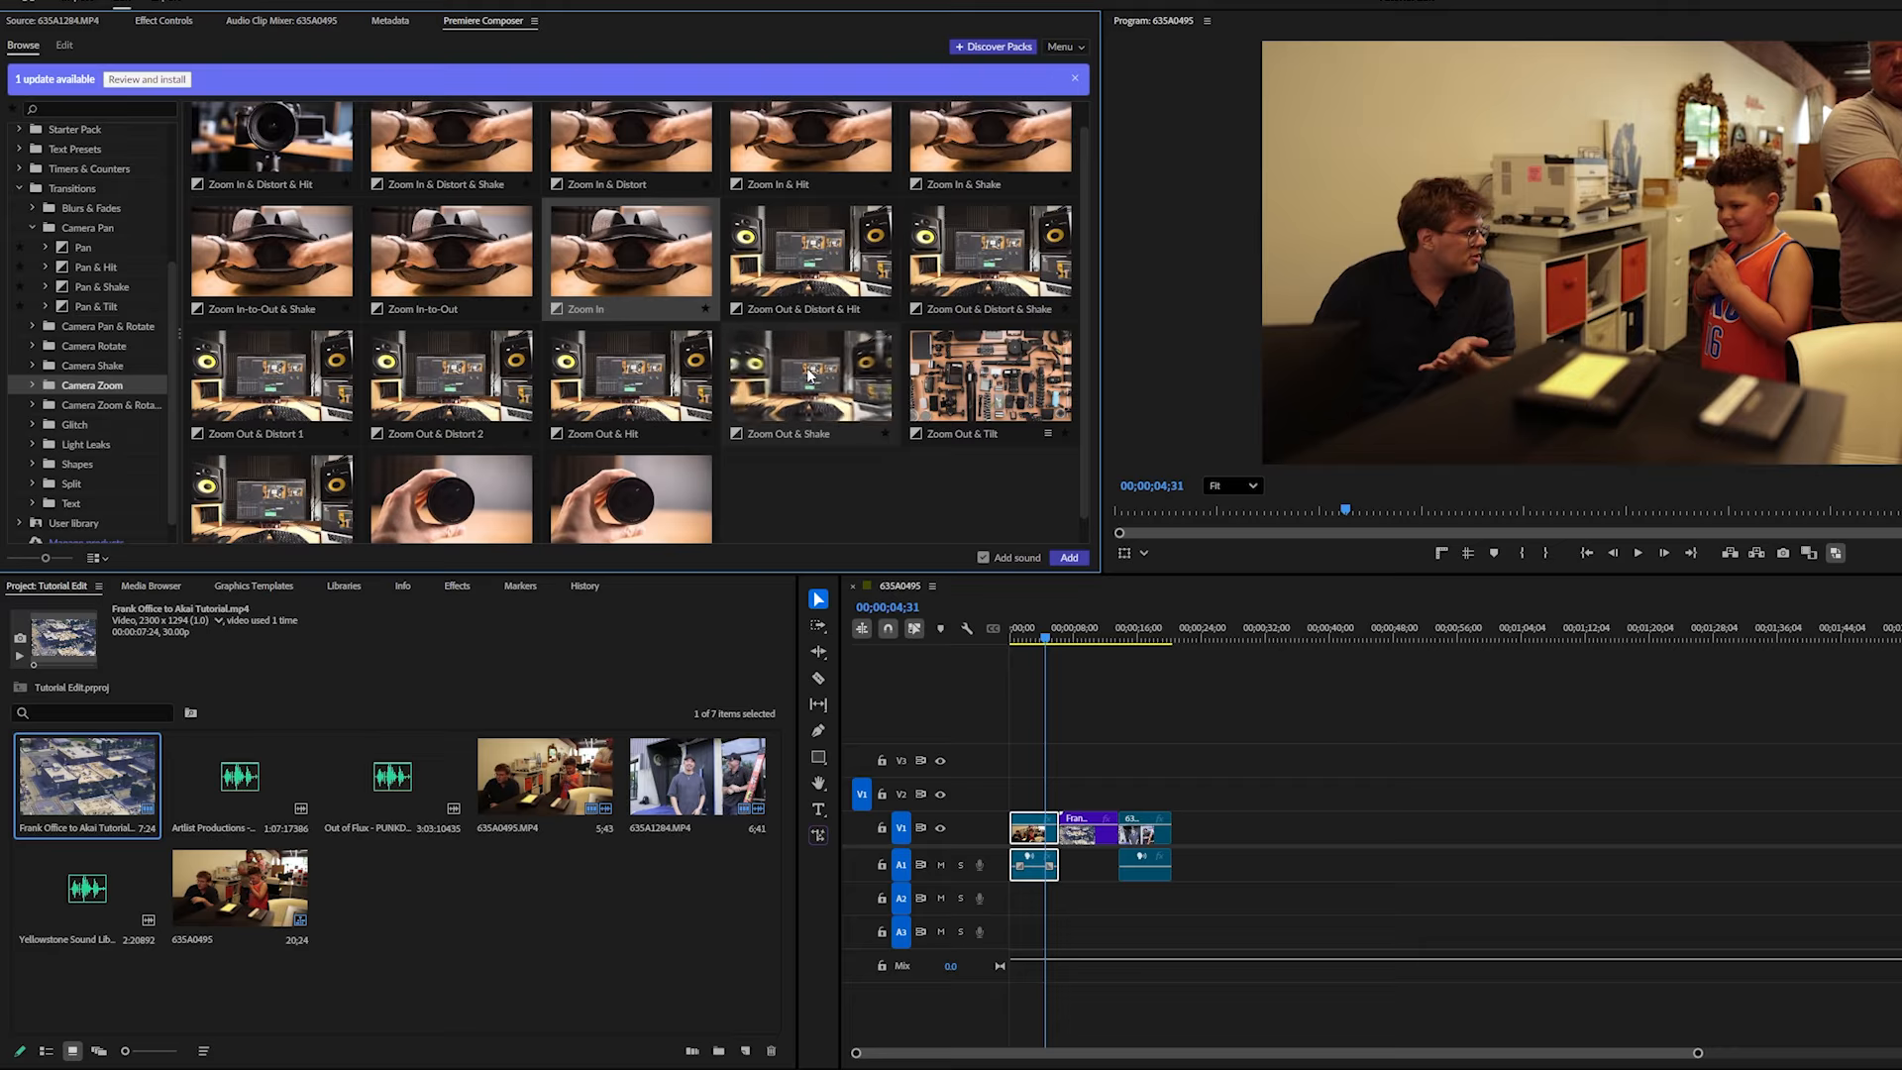
scroll(759, 382, "down", 1)
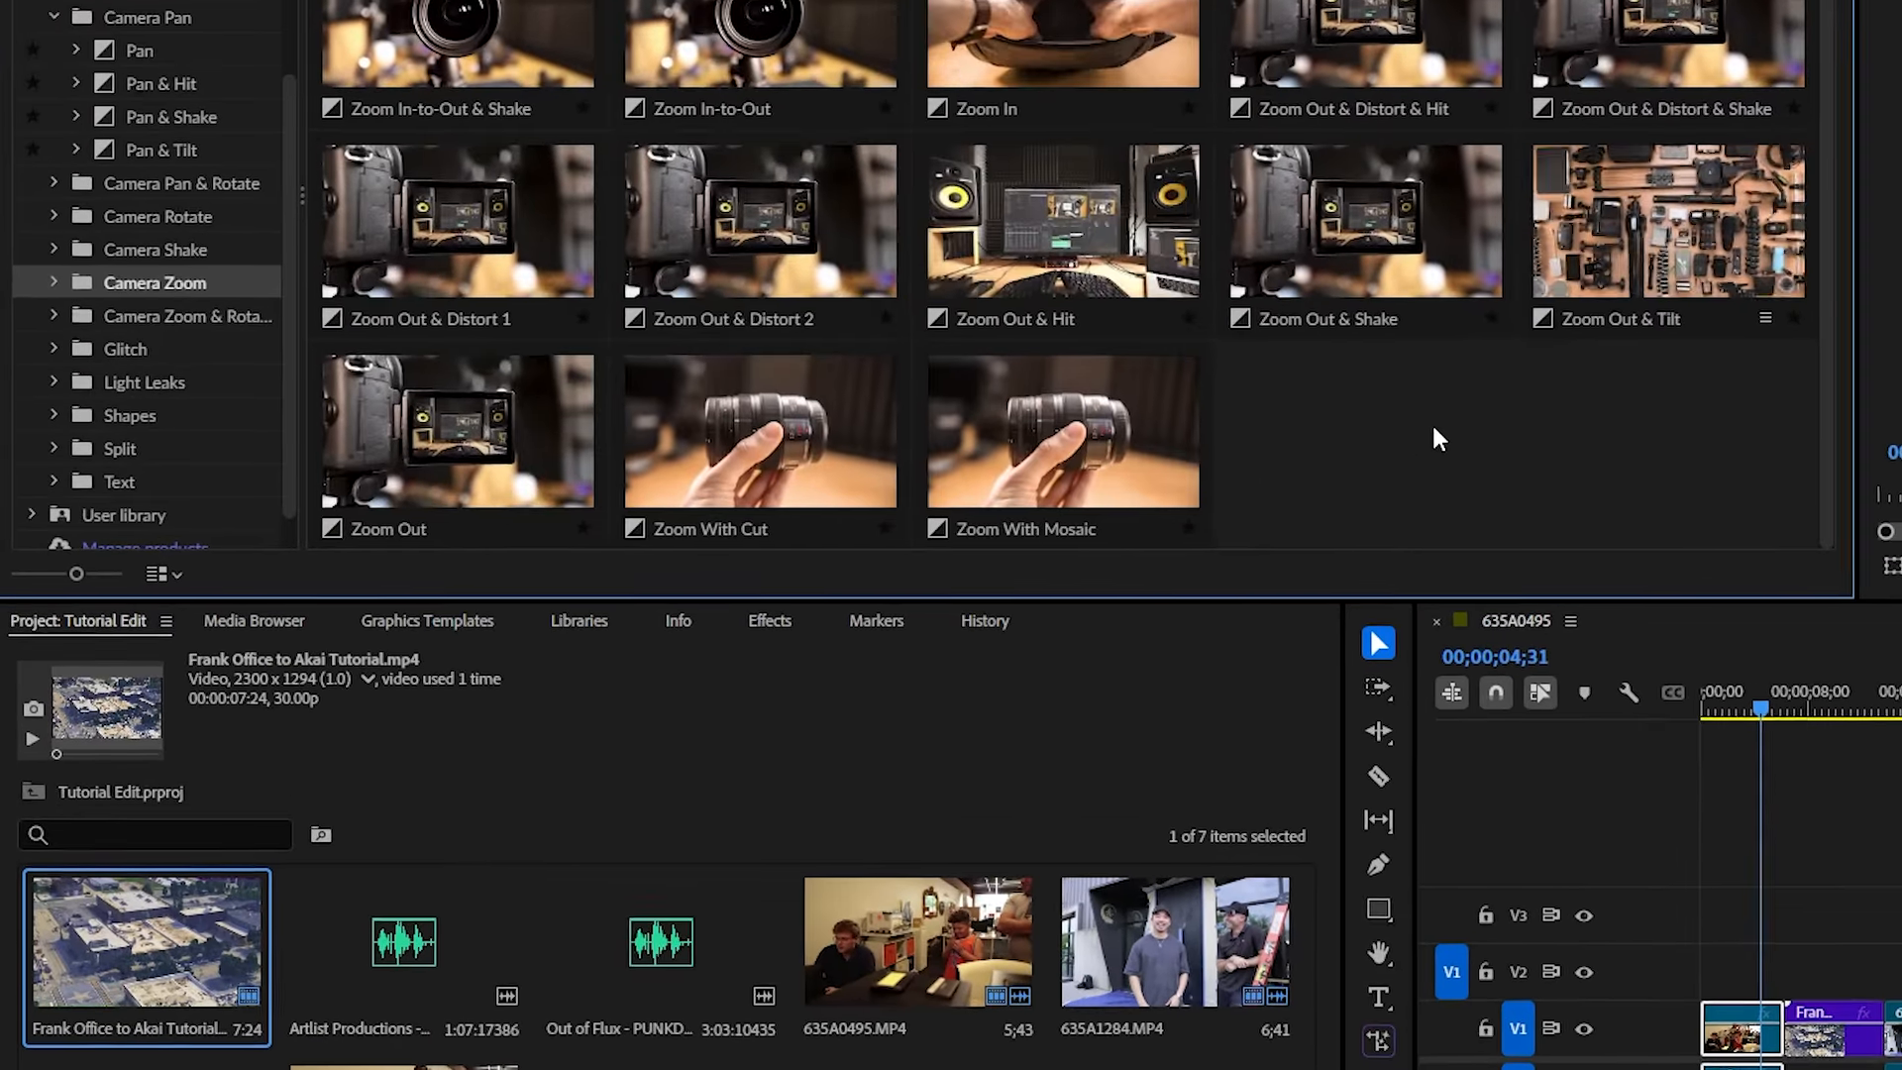
left_click_drag(457, 431, 1764, 966)
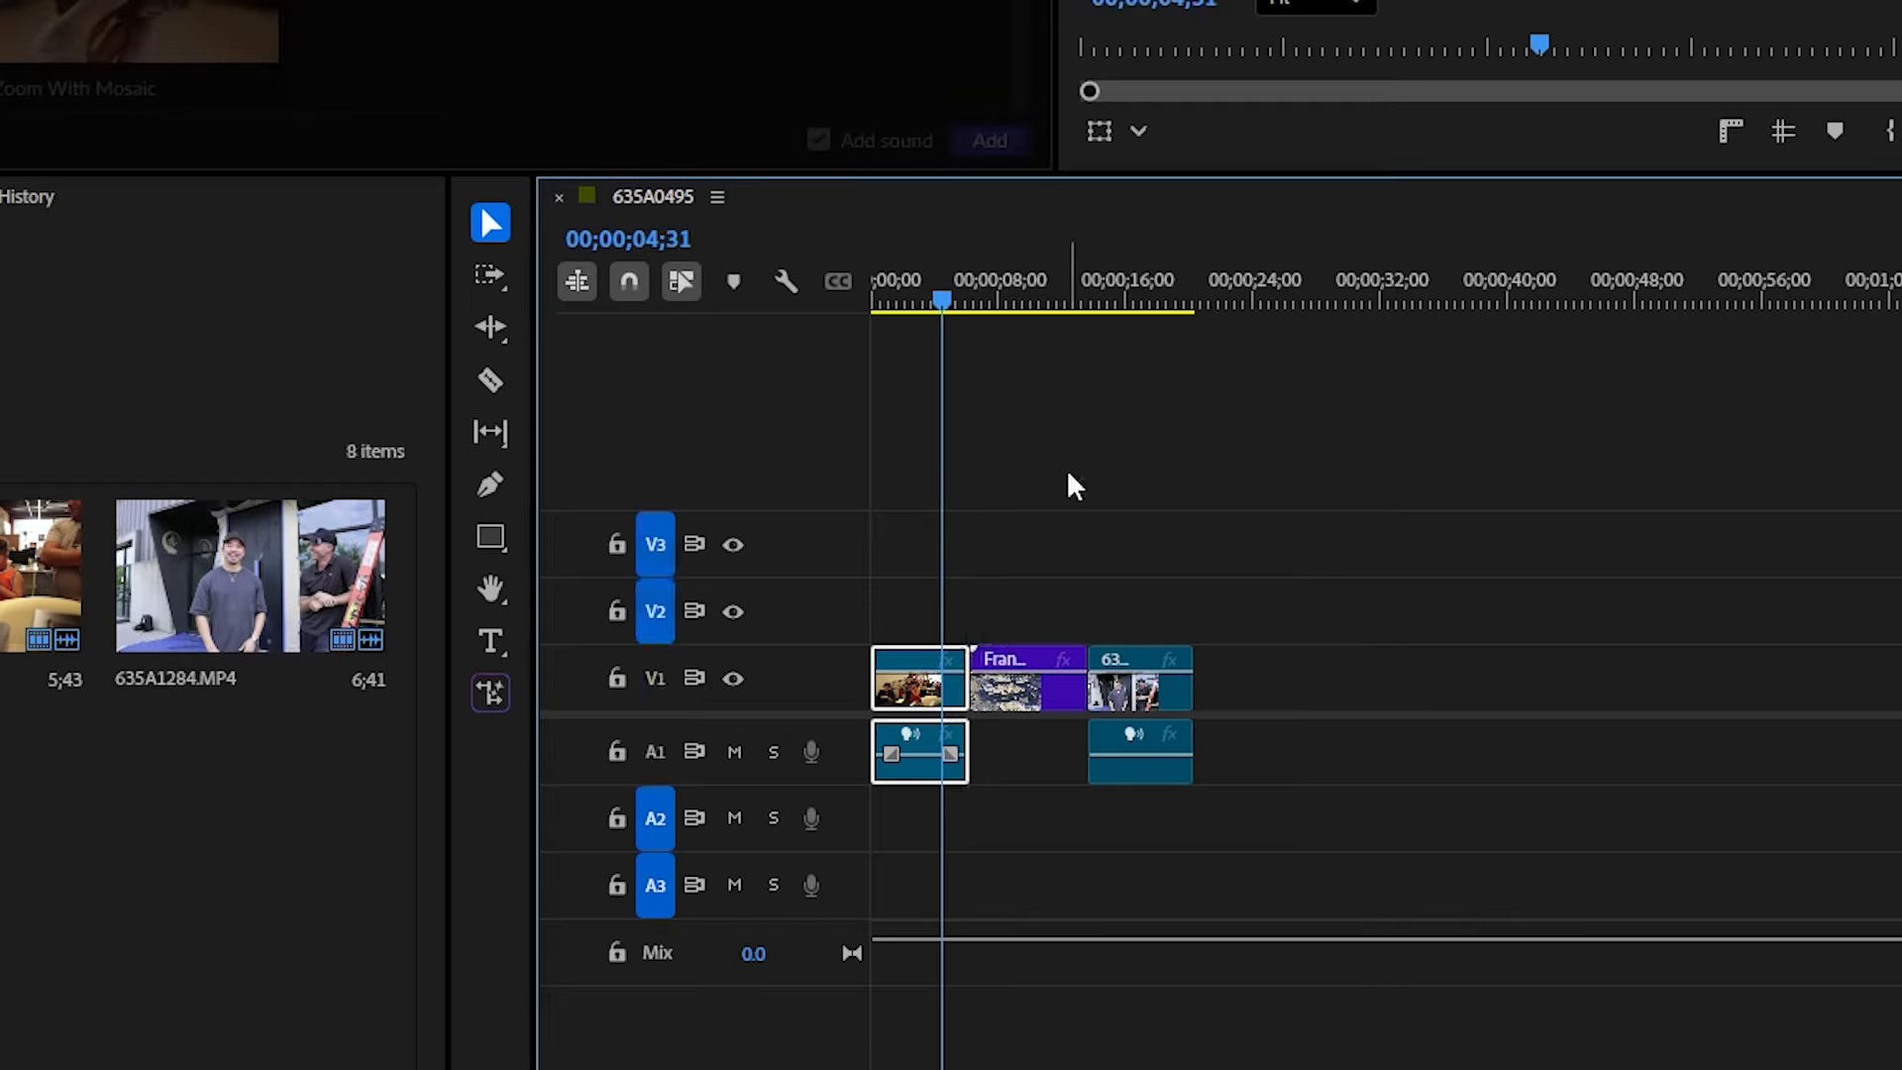
key("=")
key("=")
key("=")
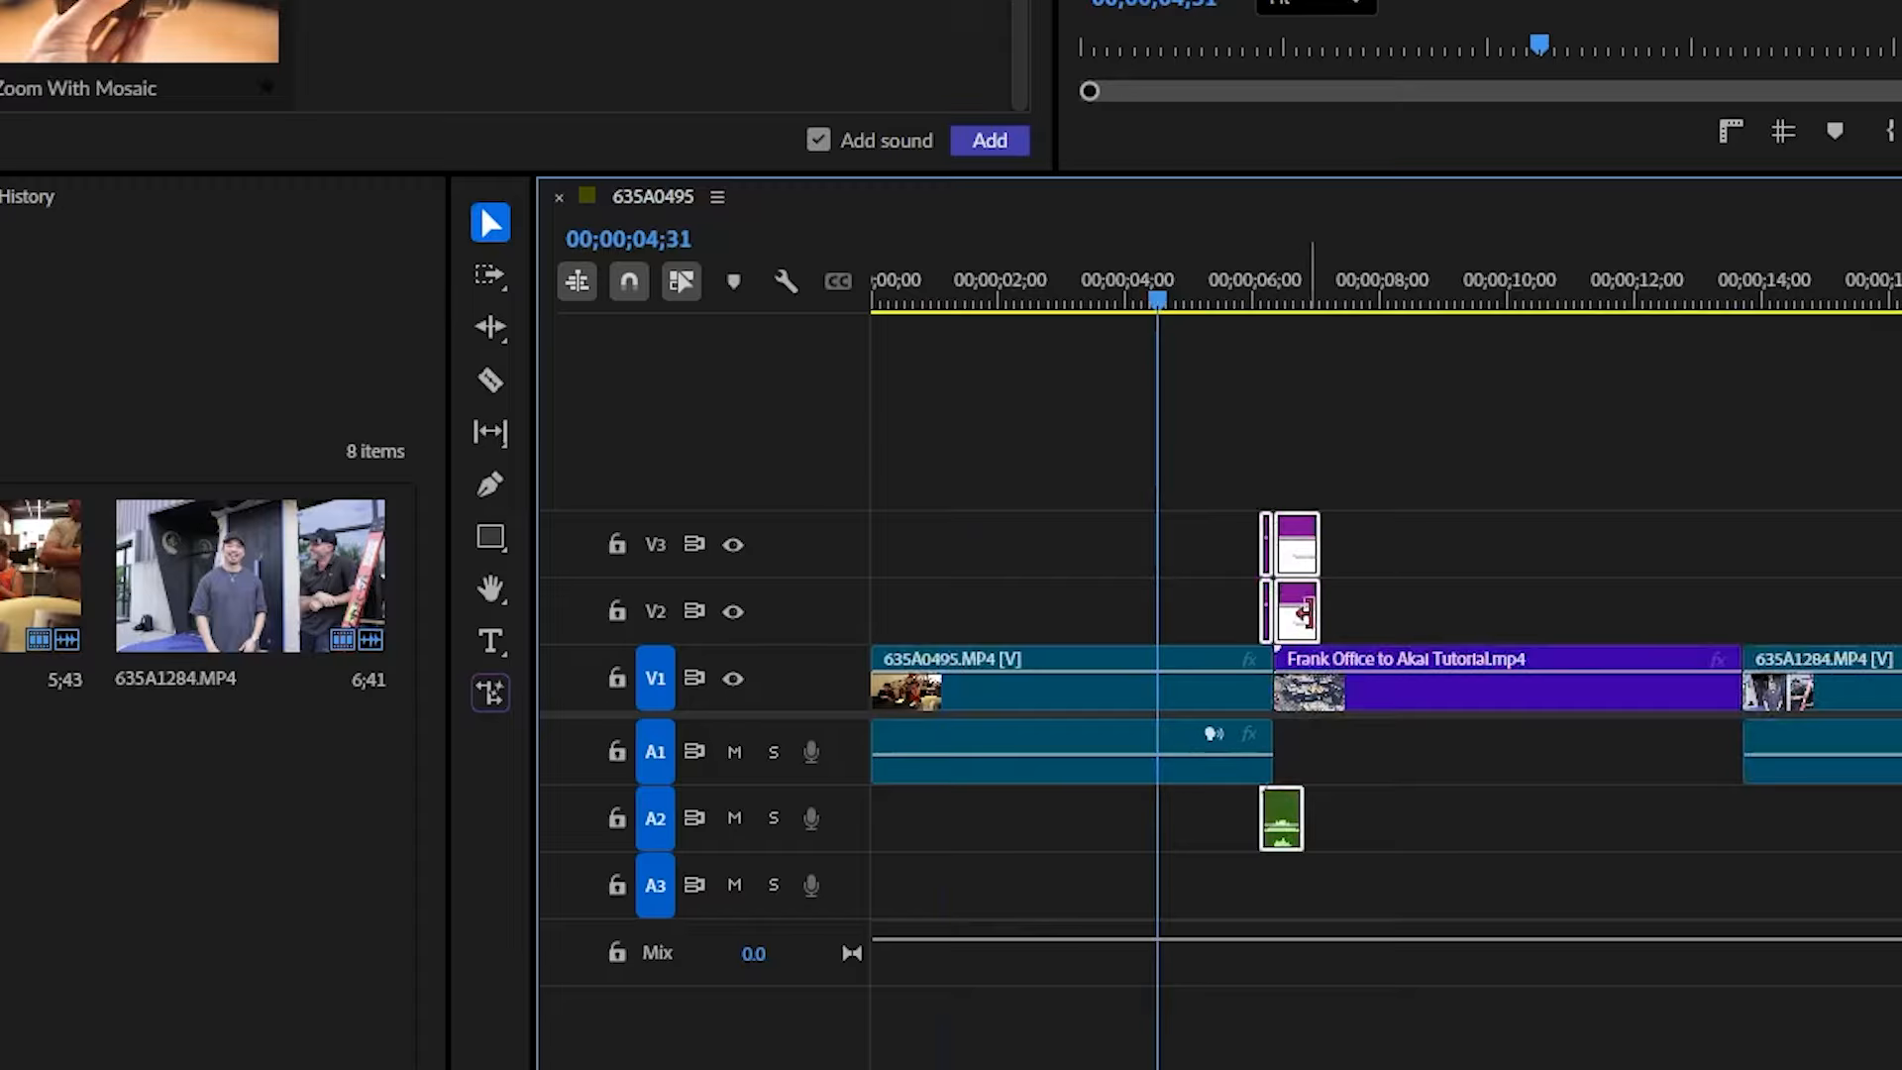
Step: Place the Premiere Composer Zoom In transition with sound over the cut between the rendered flight and 635A1284.MP4, and play the result
scroll(1186, 510, "up", 1)
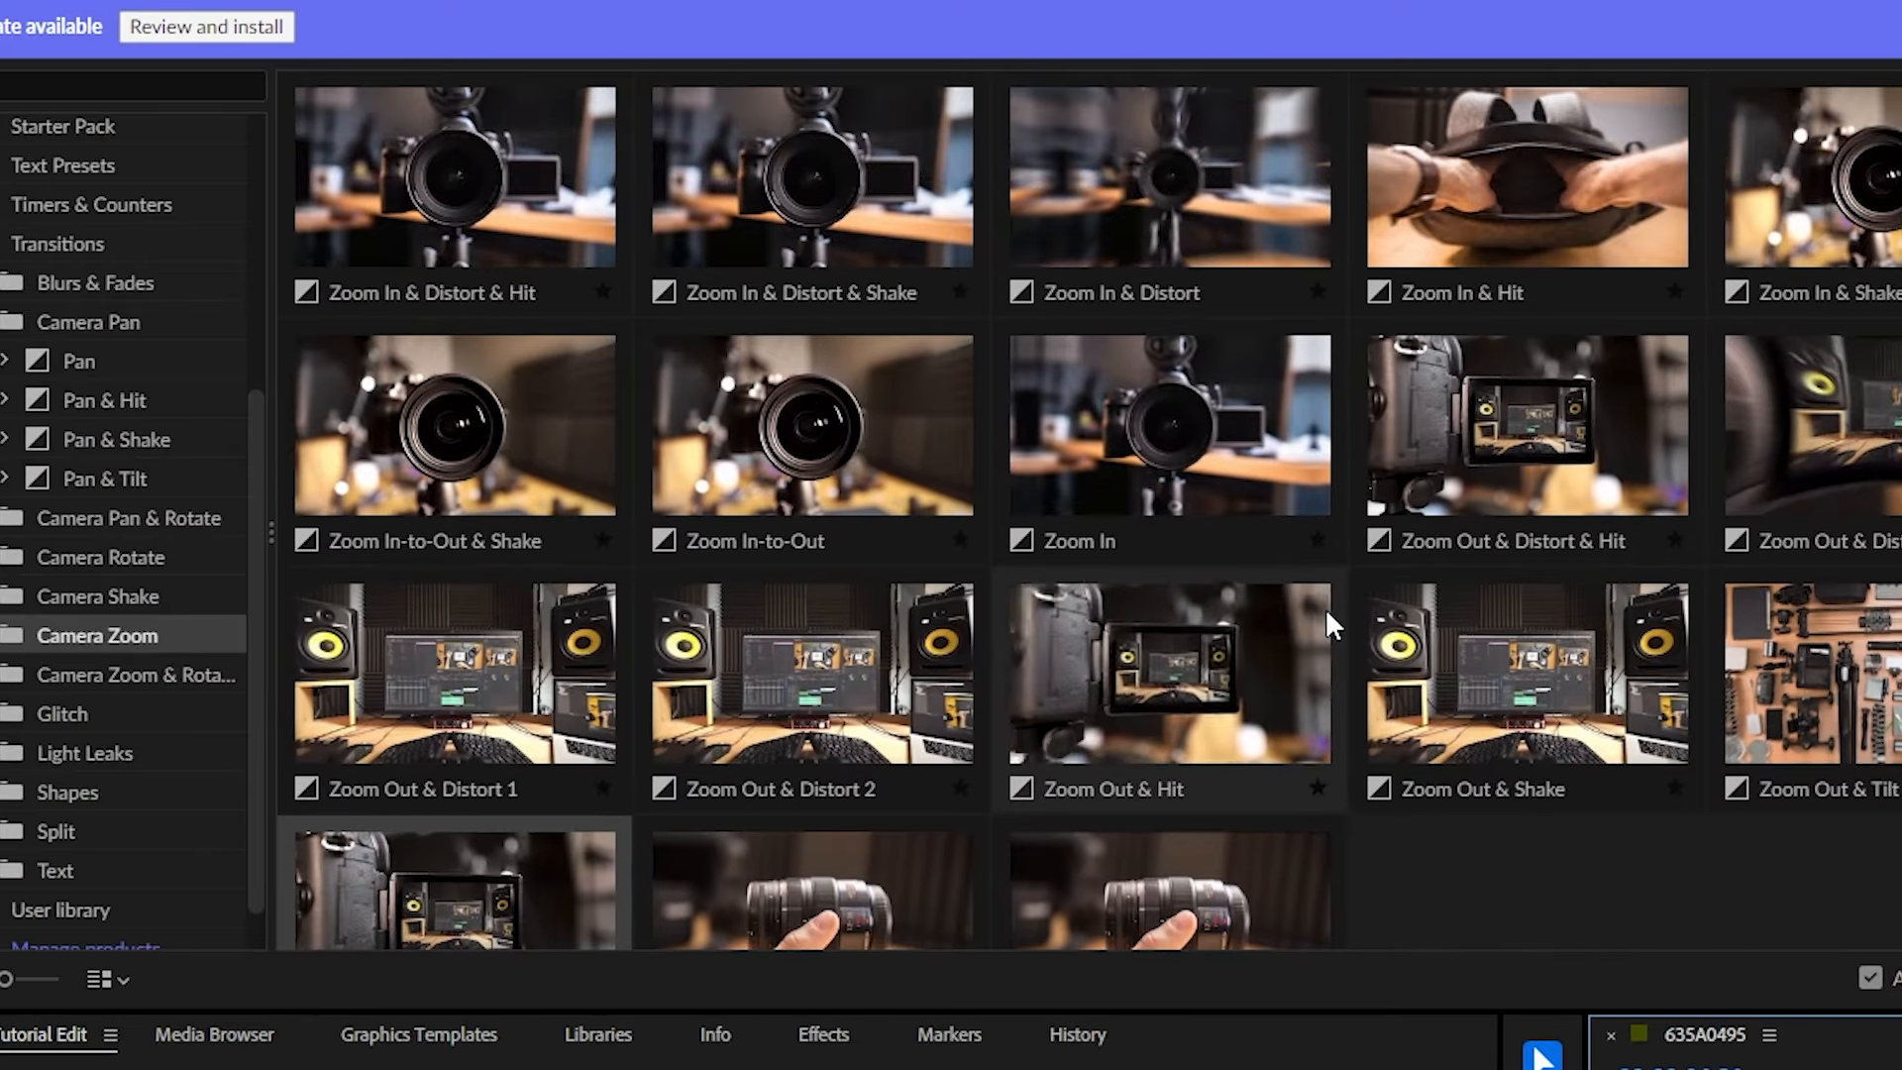
double_click(1018, 330)
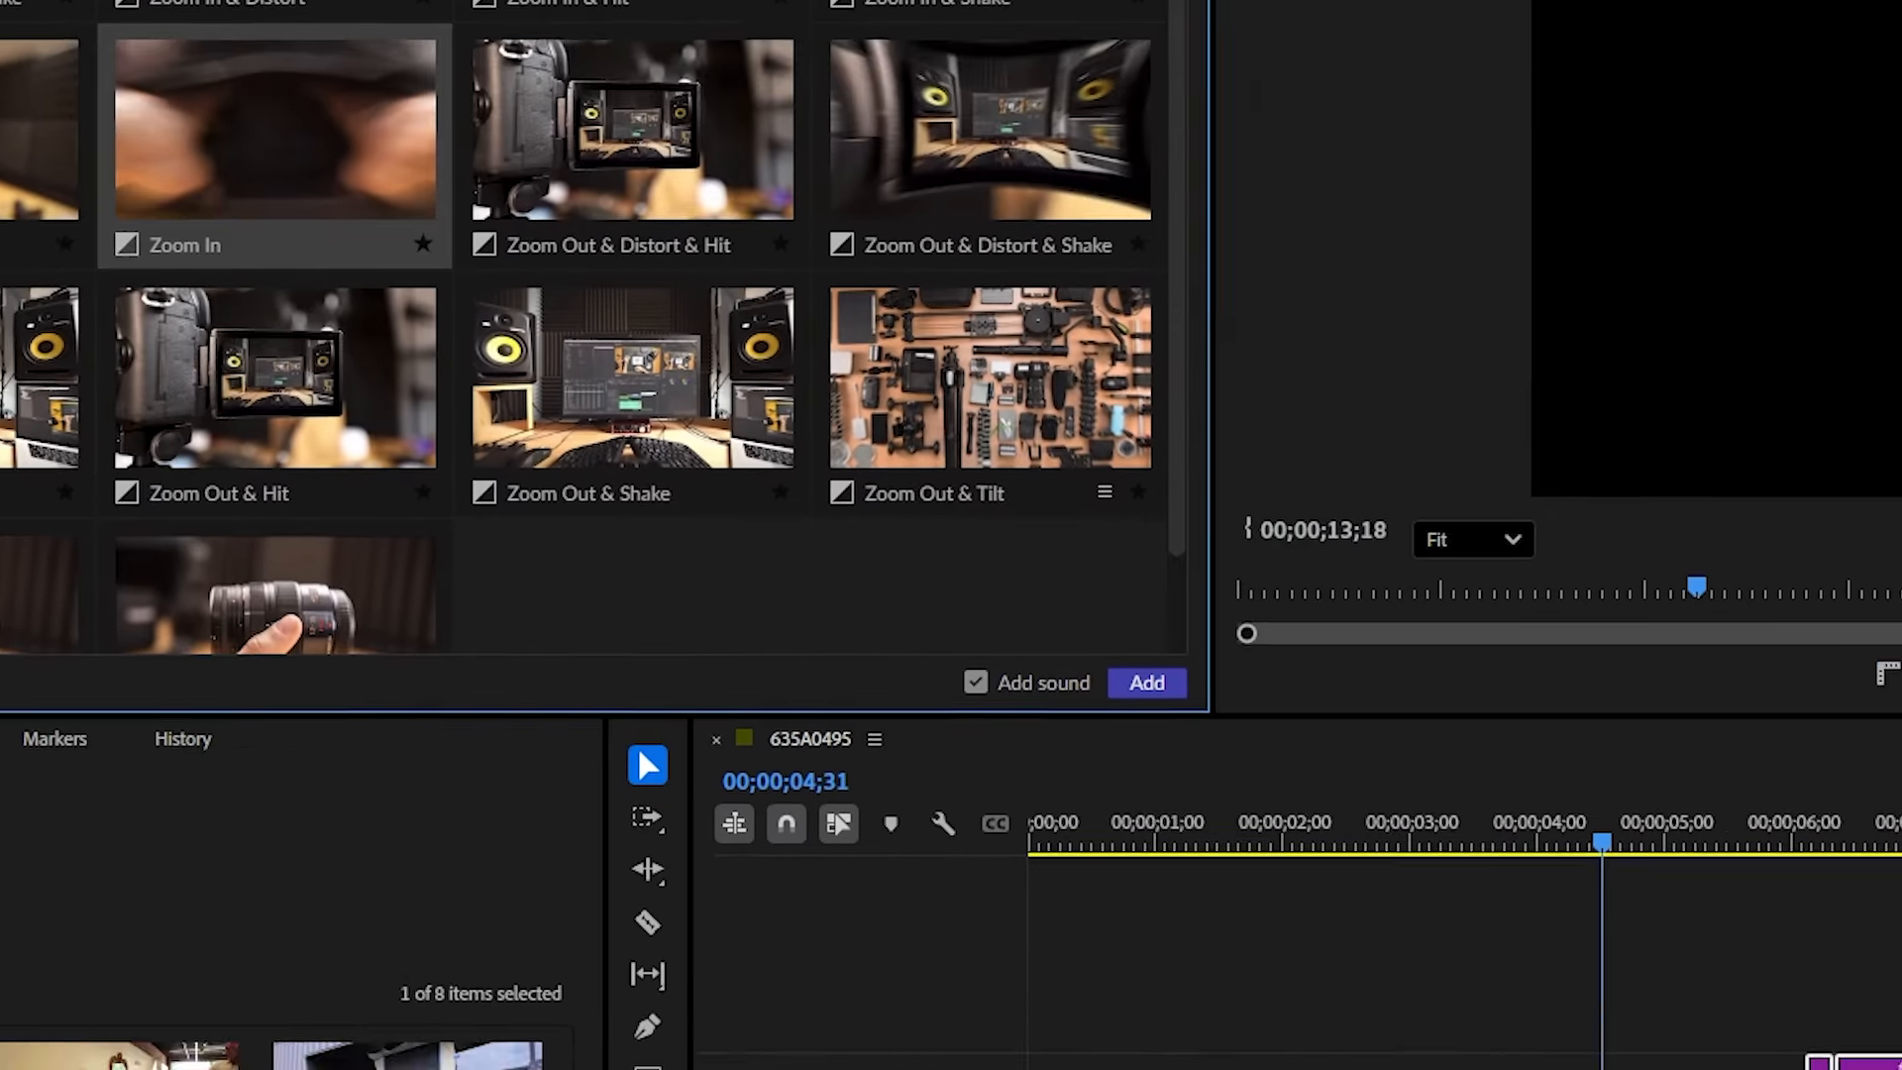
key("space")
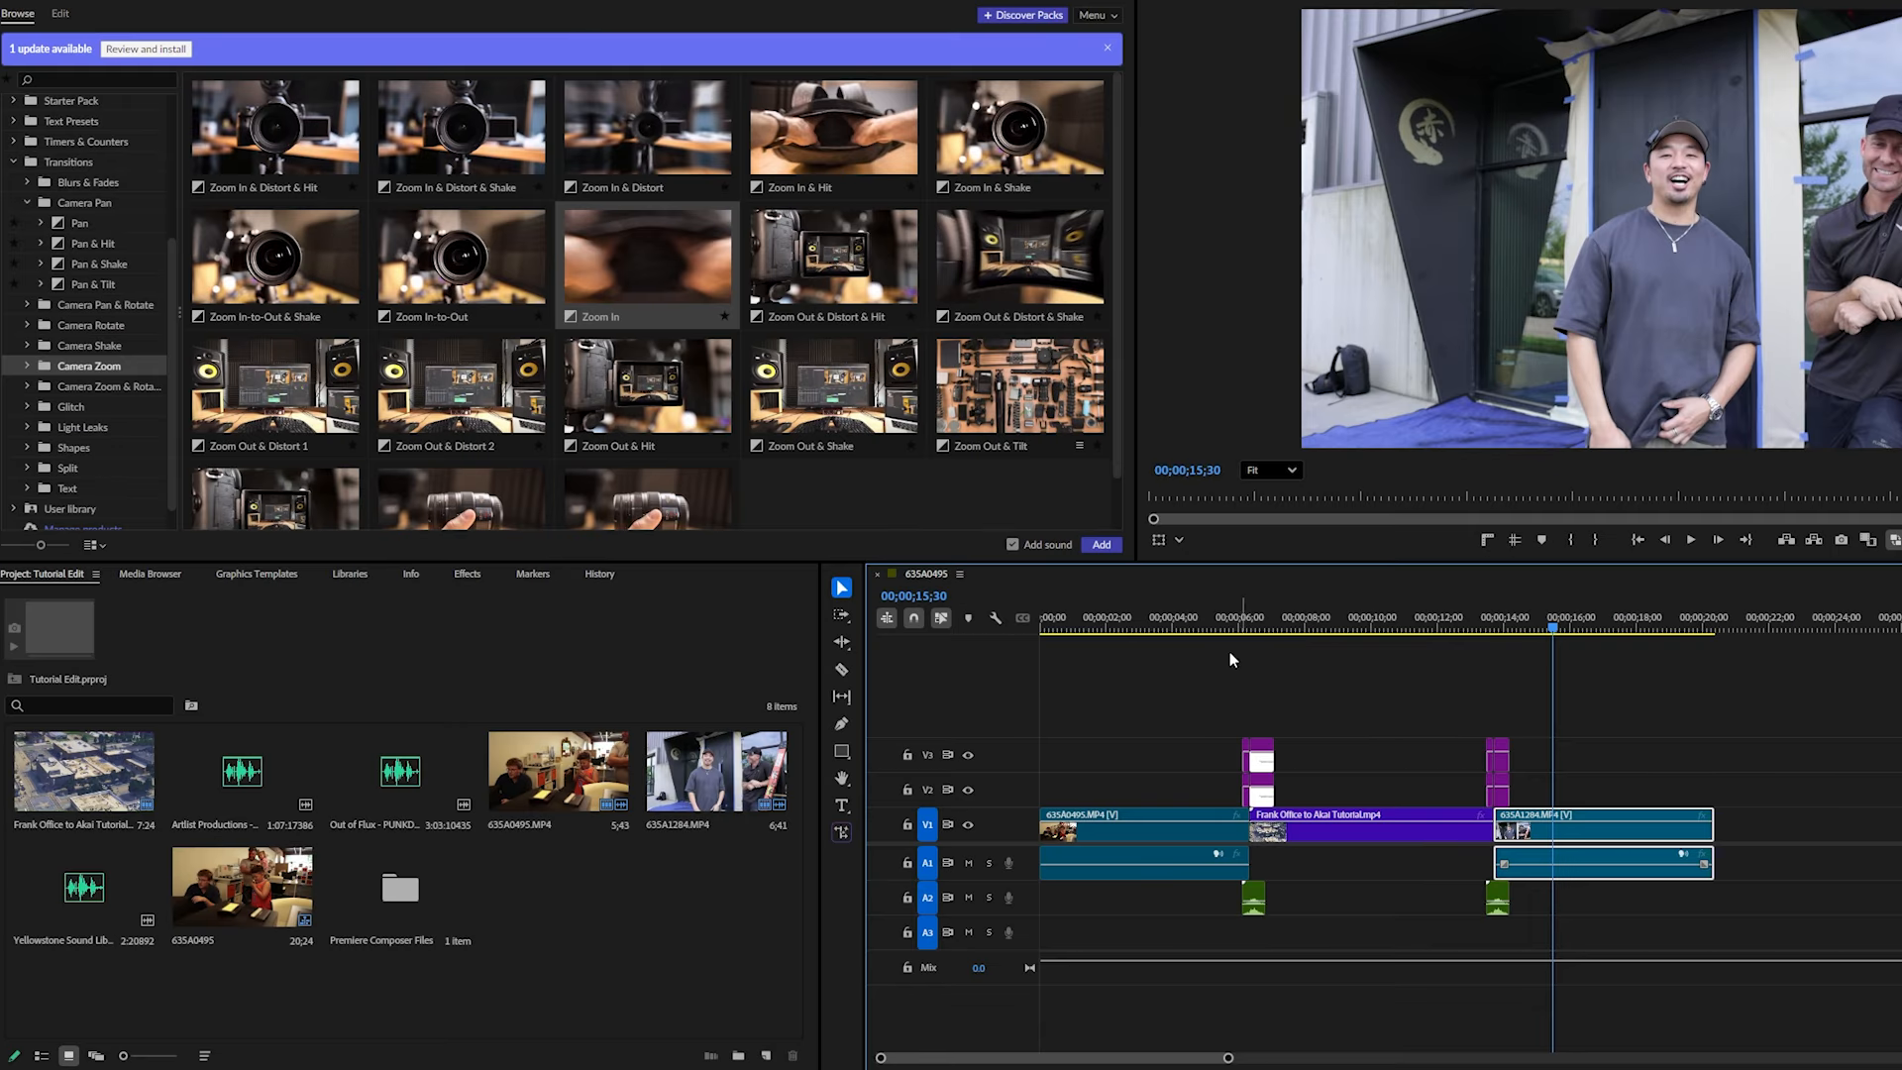
Step: Create a 1920 by 1080 adjustment layer at 59.94 fps and place it on V4, trimmed to span the rendered flight
left_click(1268, 715)
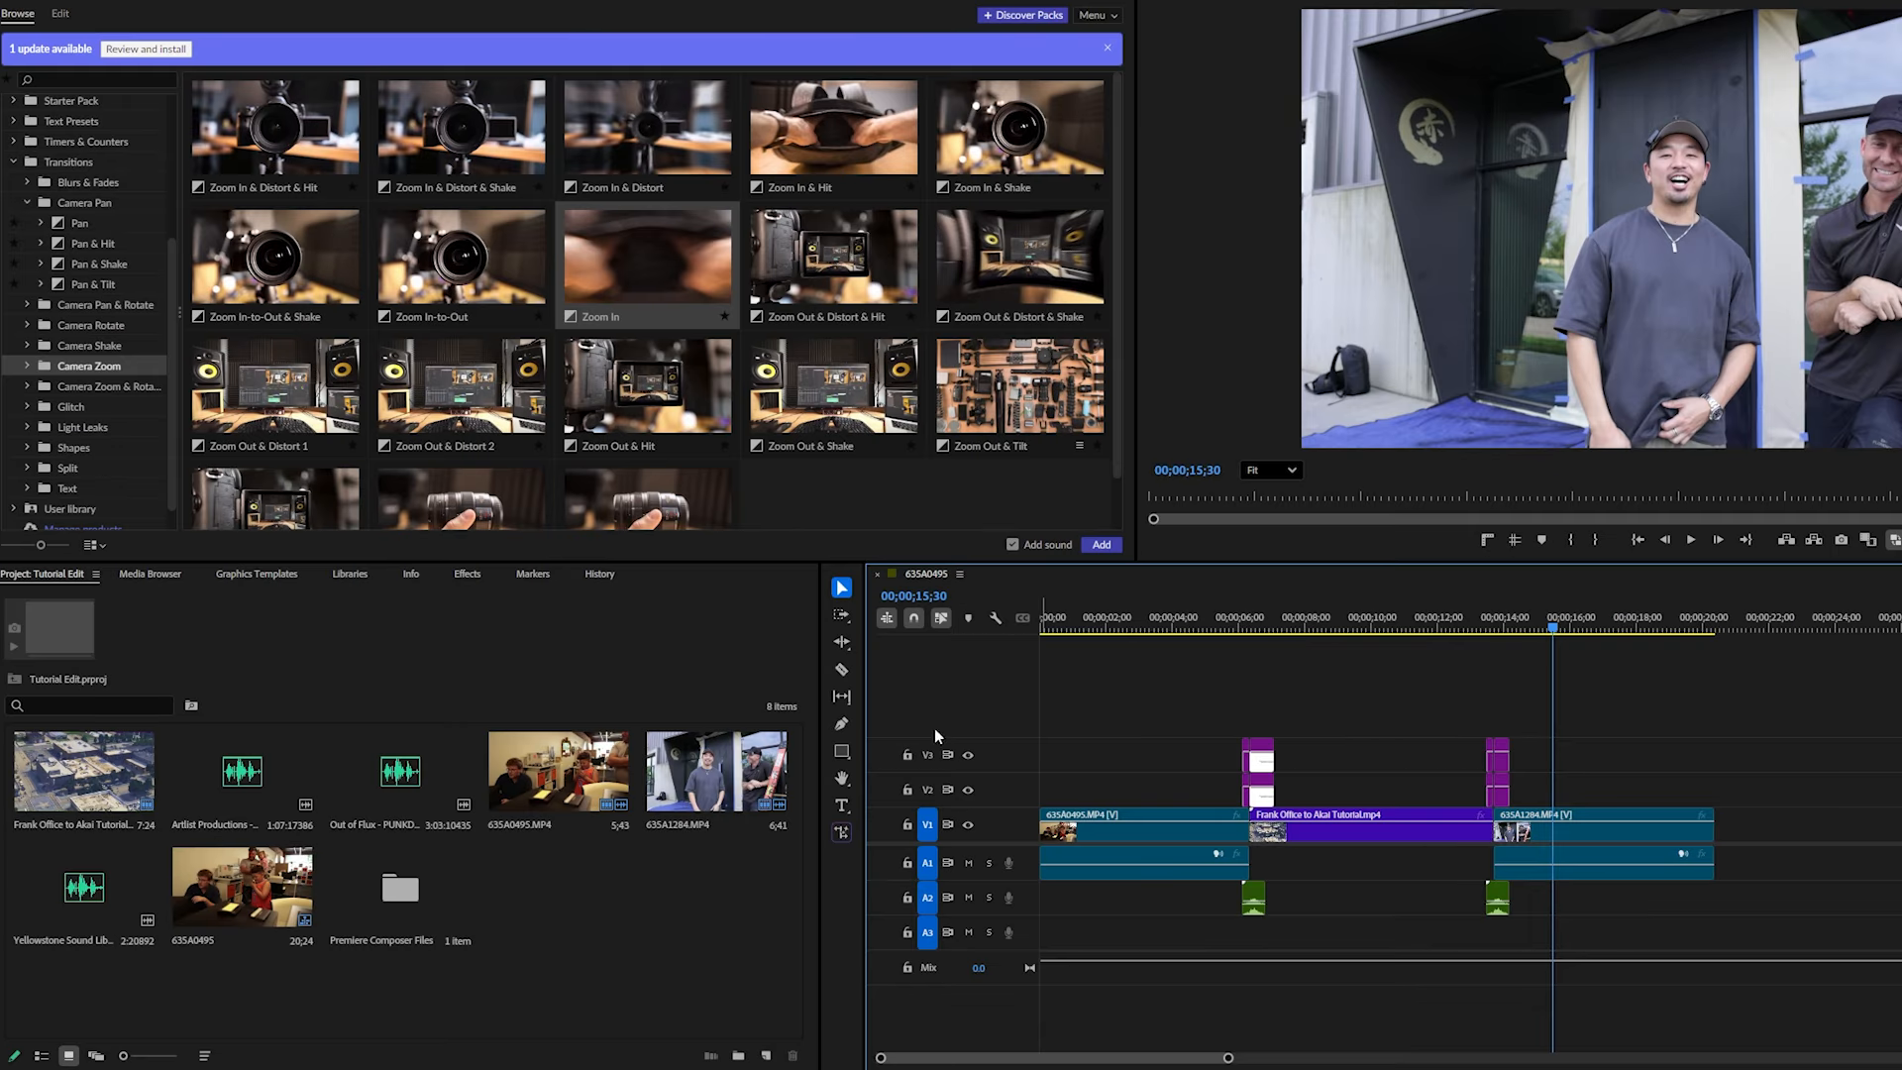
left_click(768, 1053)
left_click(818, 925)
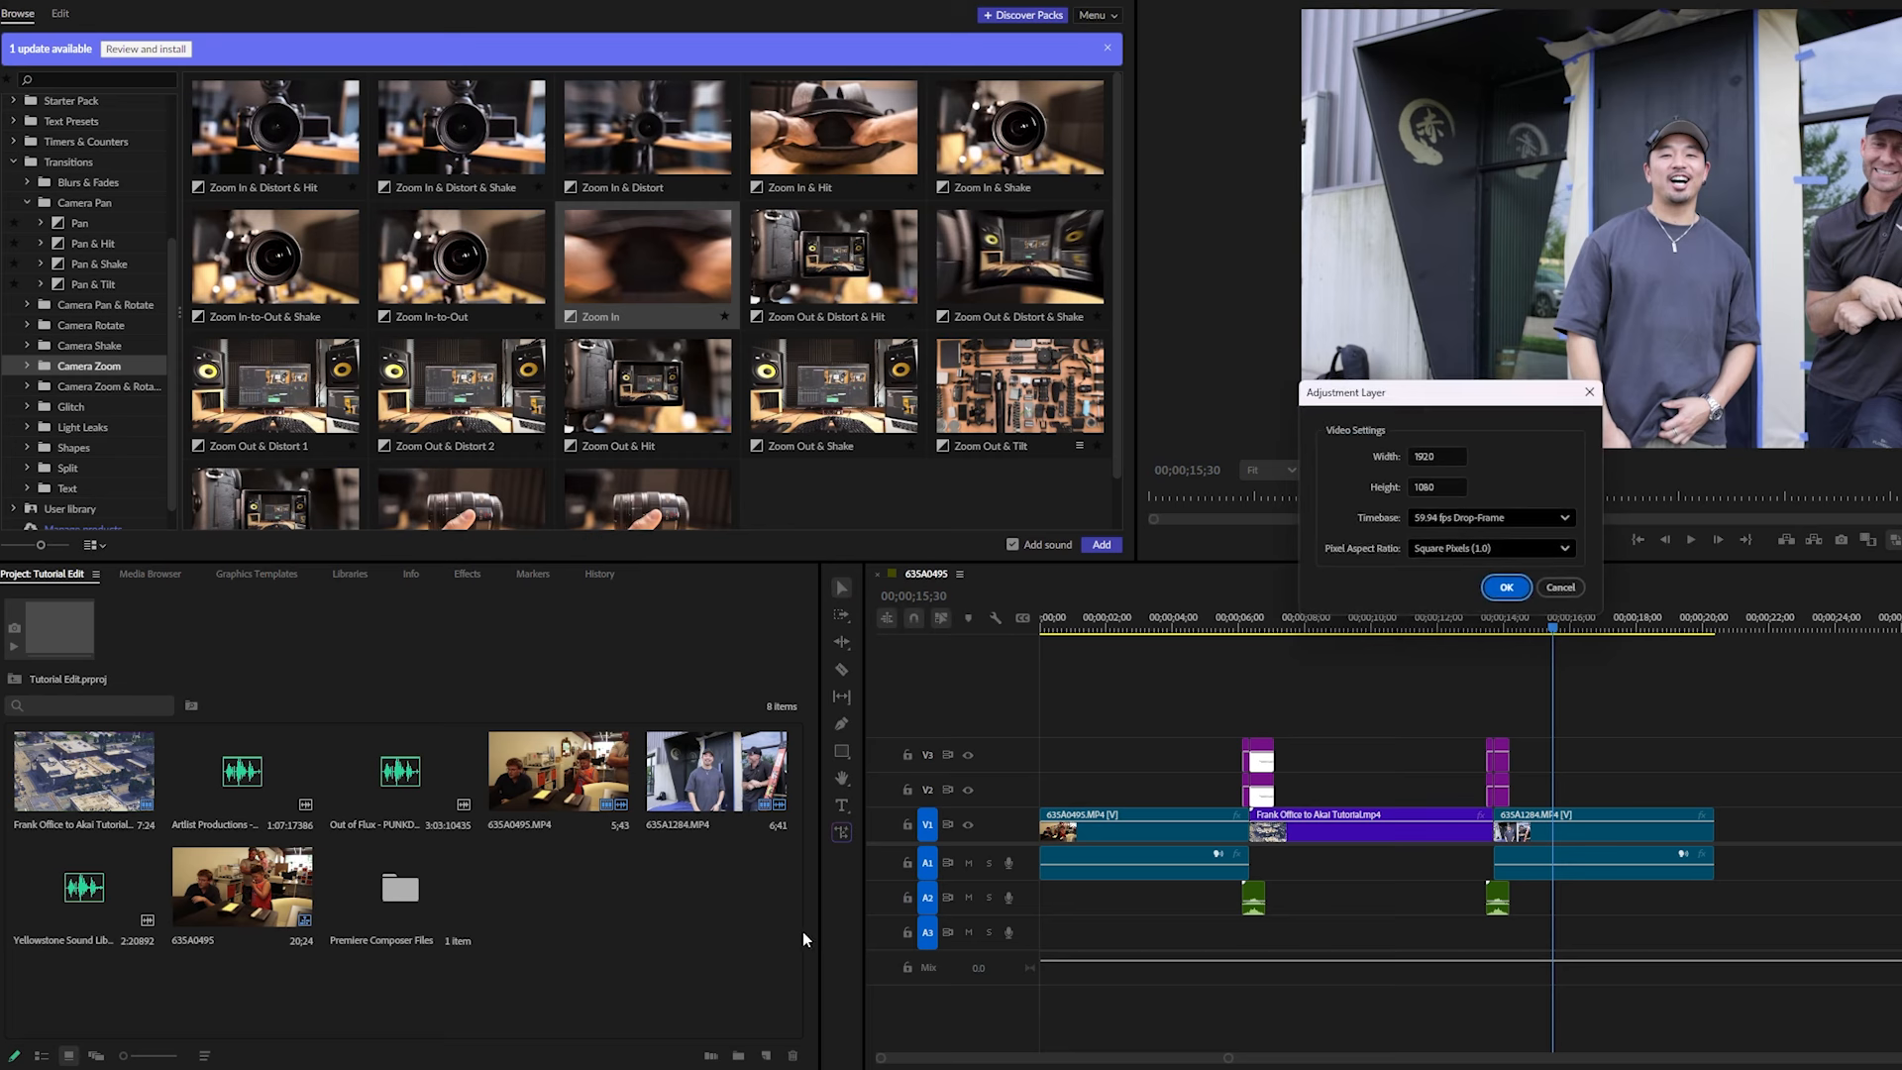
left_click(1522, 588)
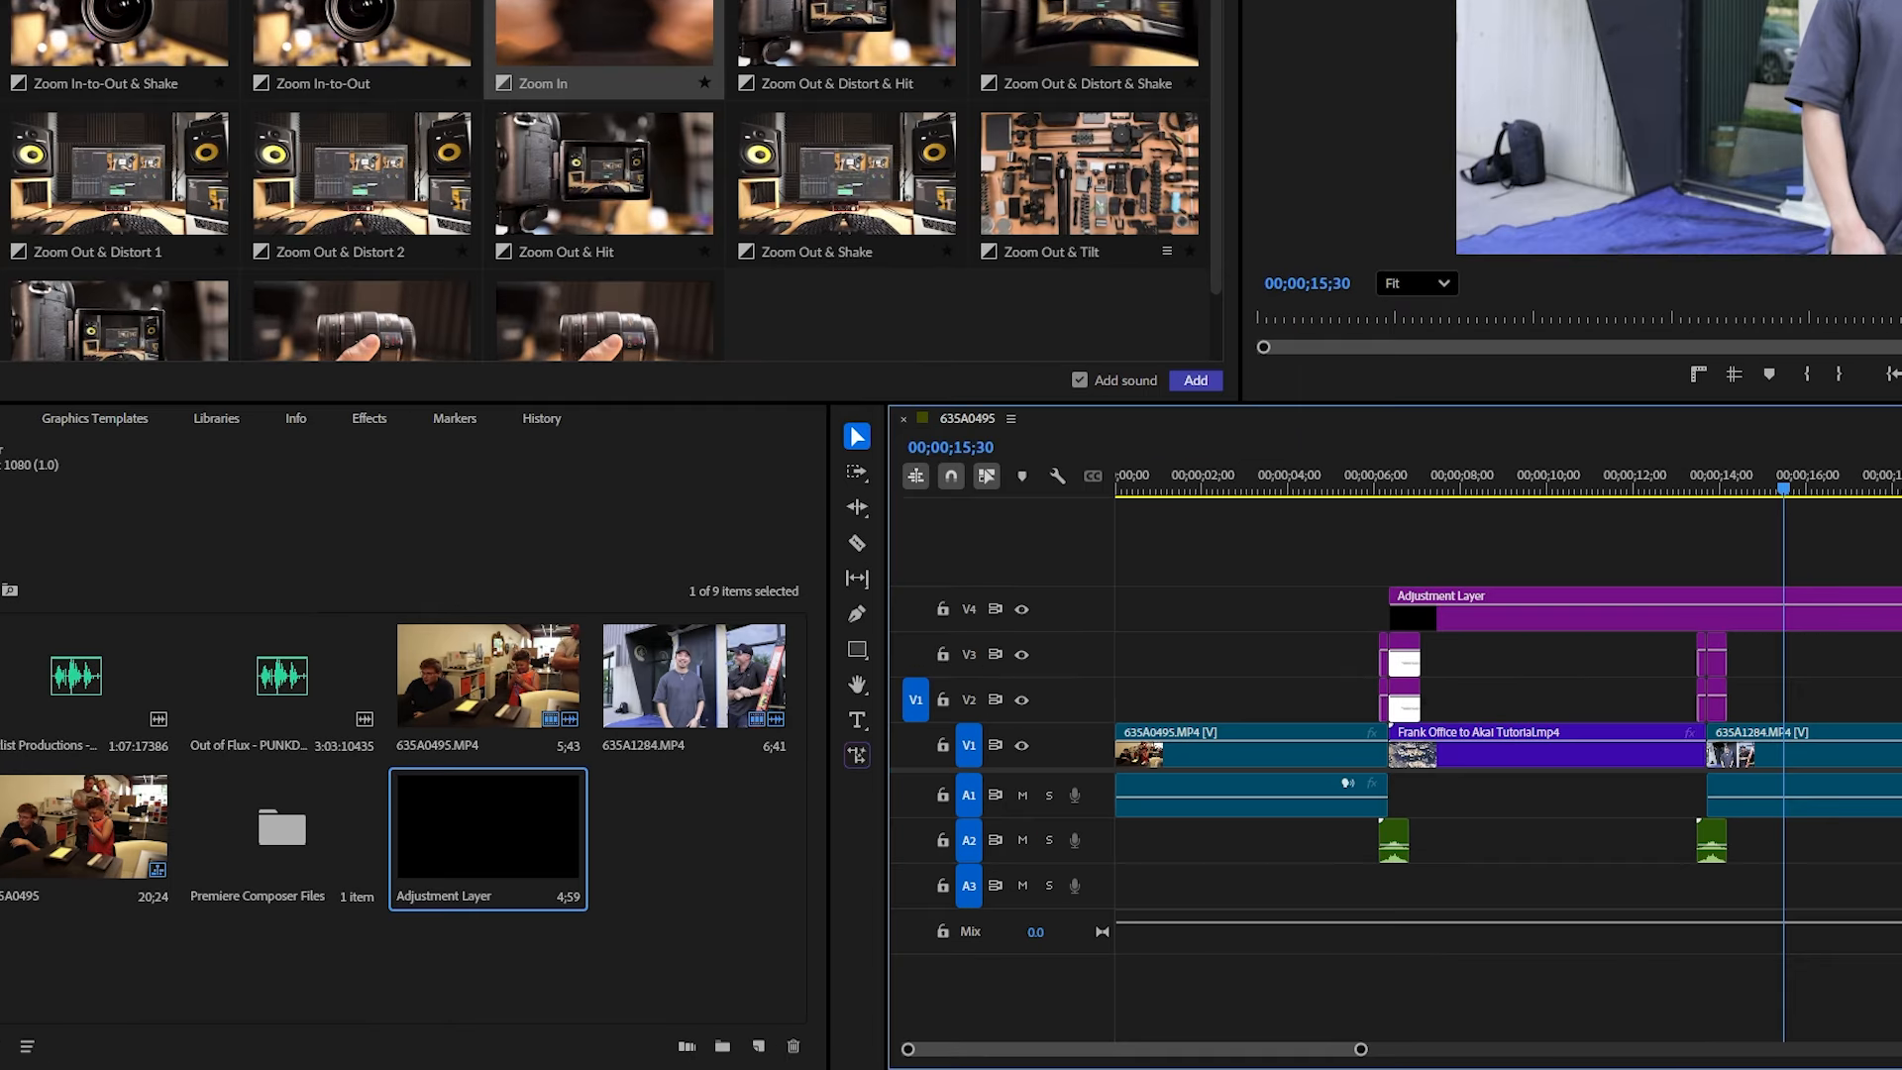
left_click_drag(1900, 603, 1700, 602)
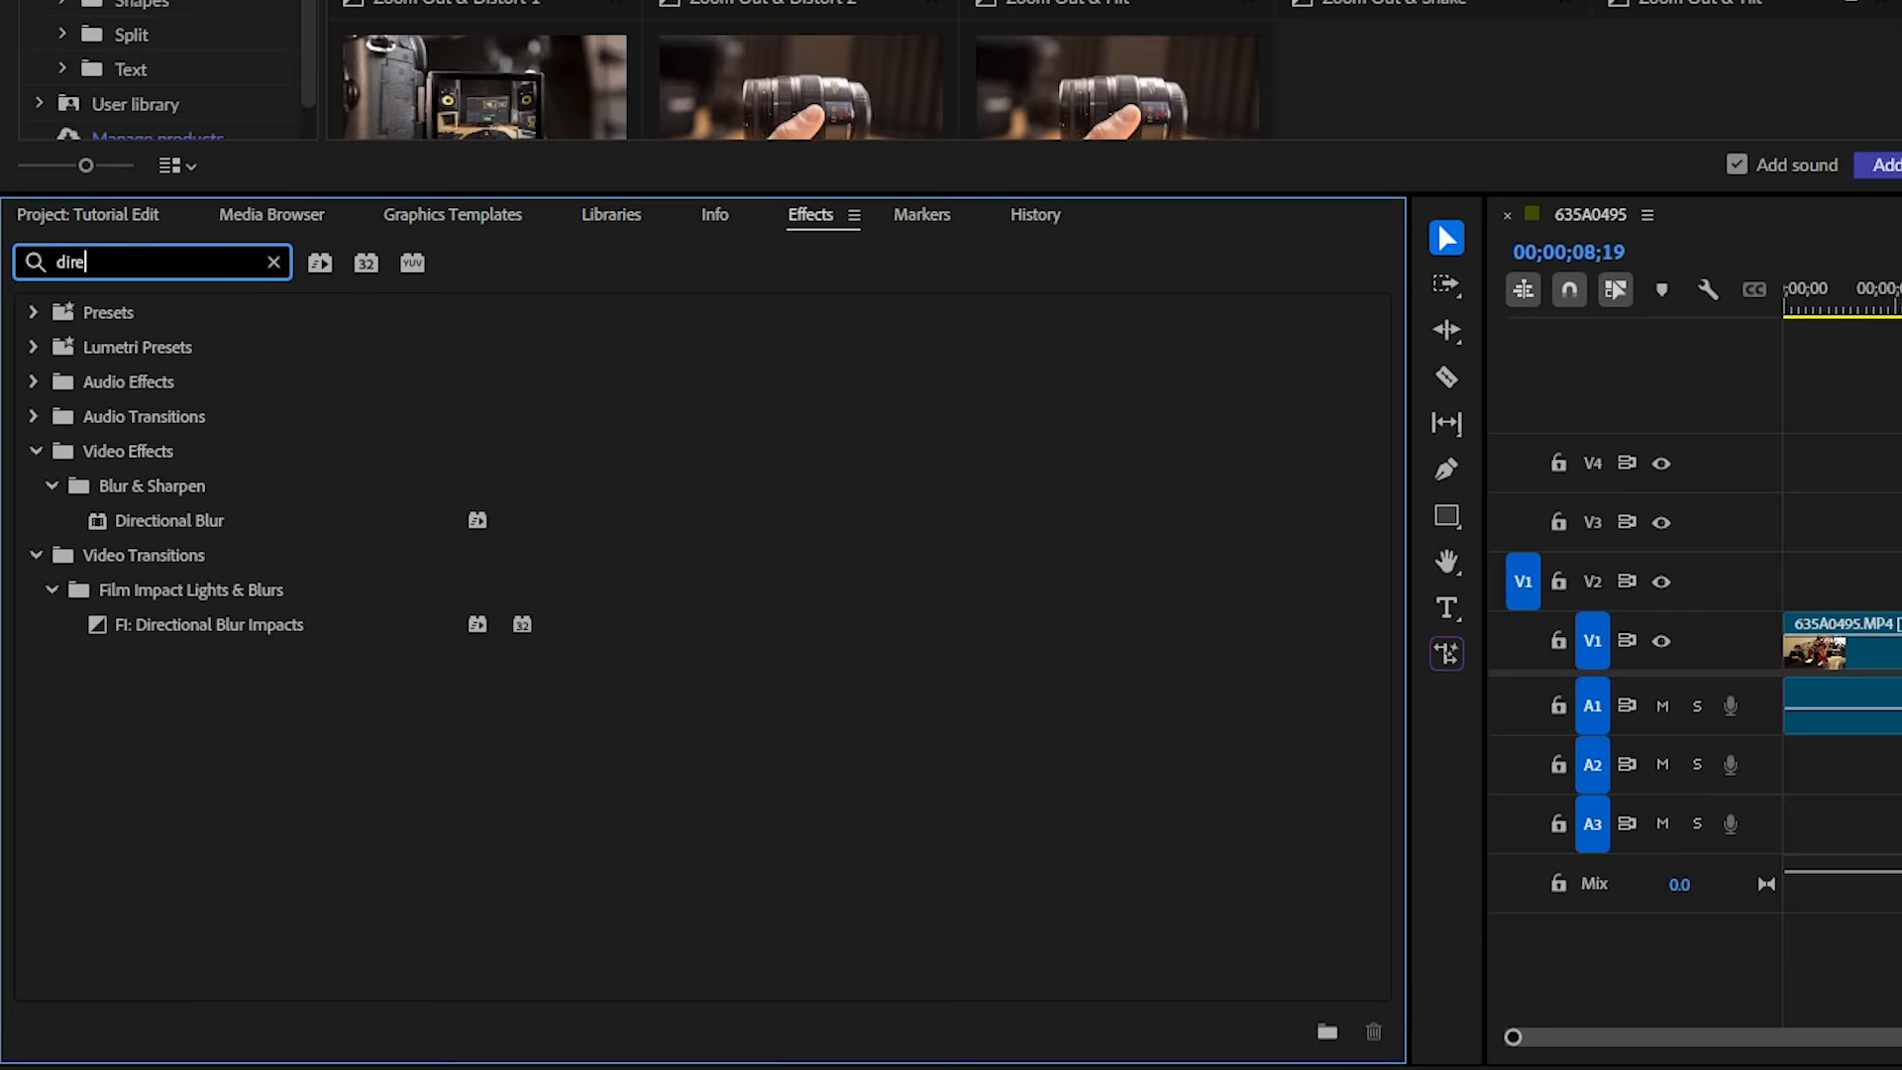
Step: Apply Directional Blur to the adjustment layer with direction 90° and keyframe Blur Length near both ends of the flight, starting at 20
left_click_drag(168, 521, 958, 492)
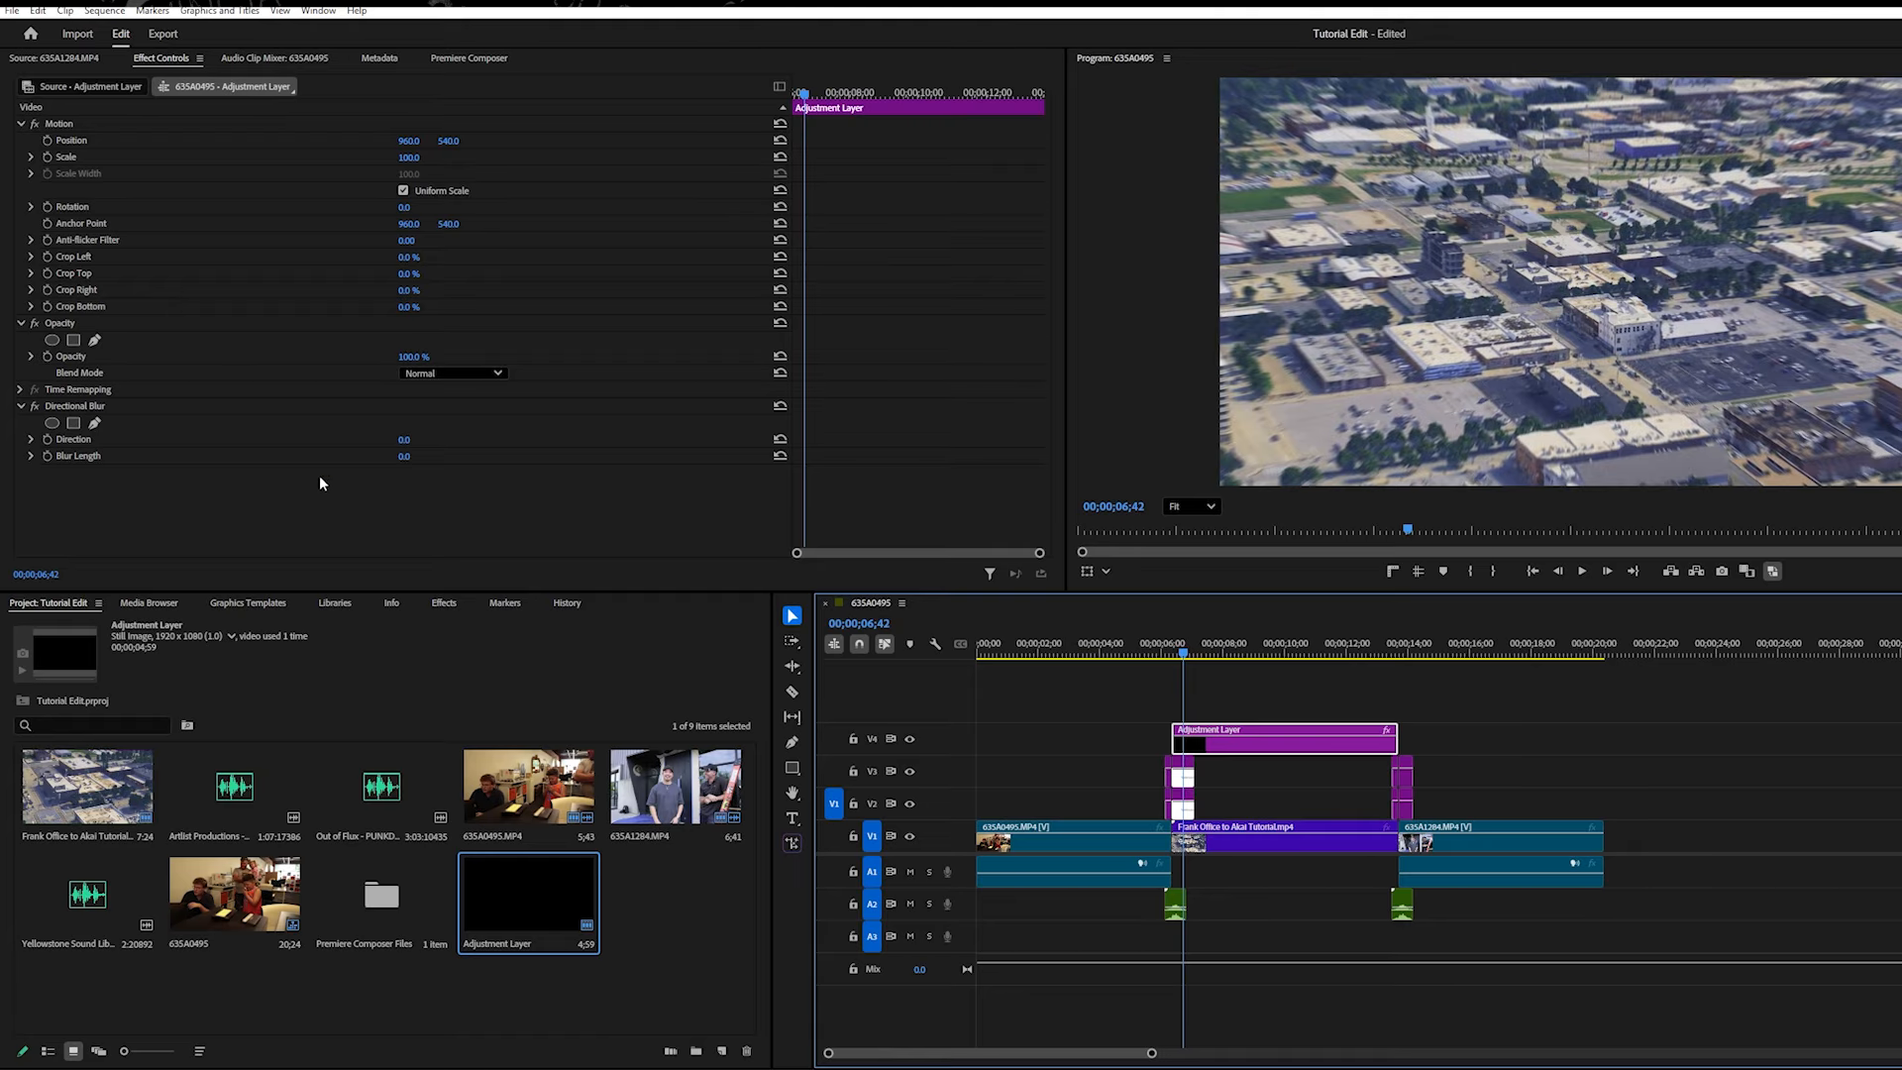
left_click_drag(400, 464, 458, 464)
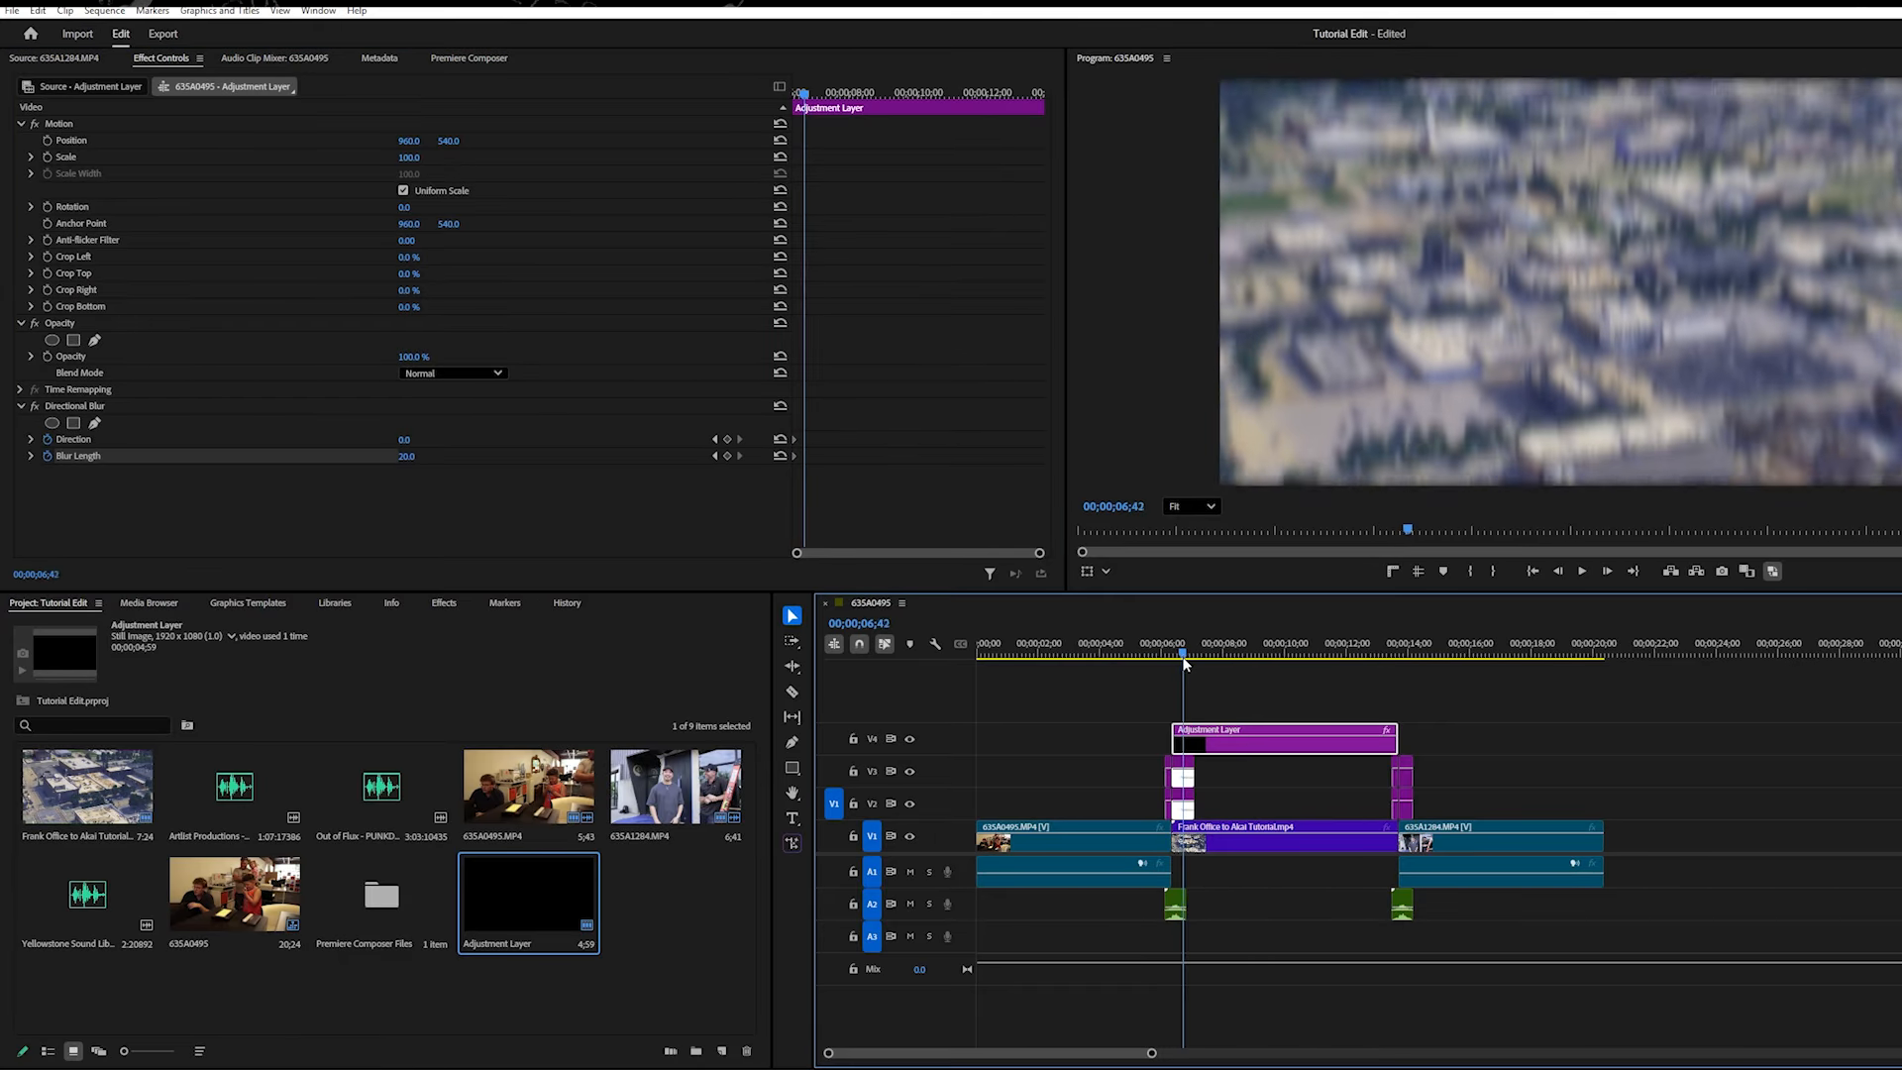
left_click(1382, 653)
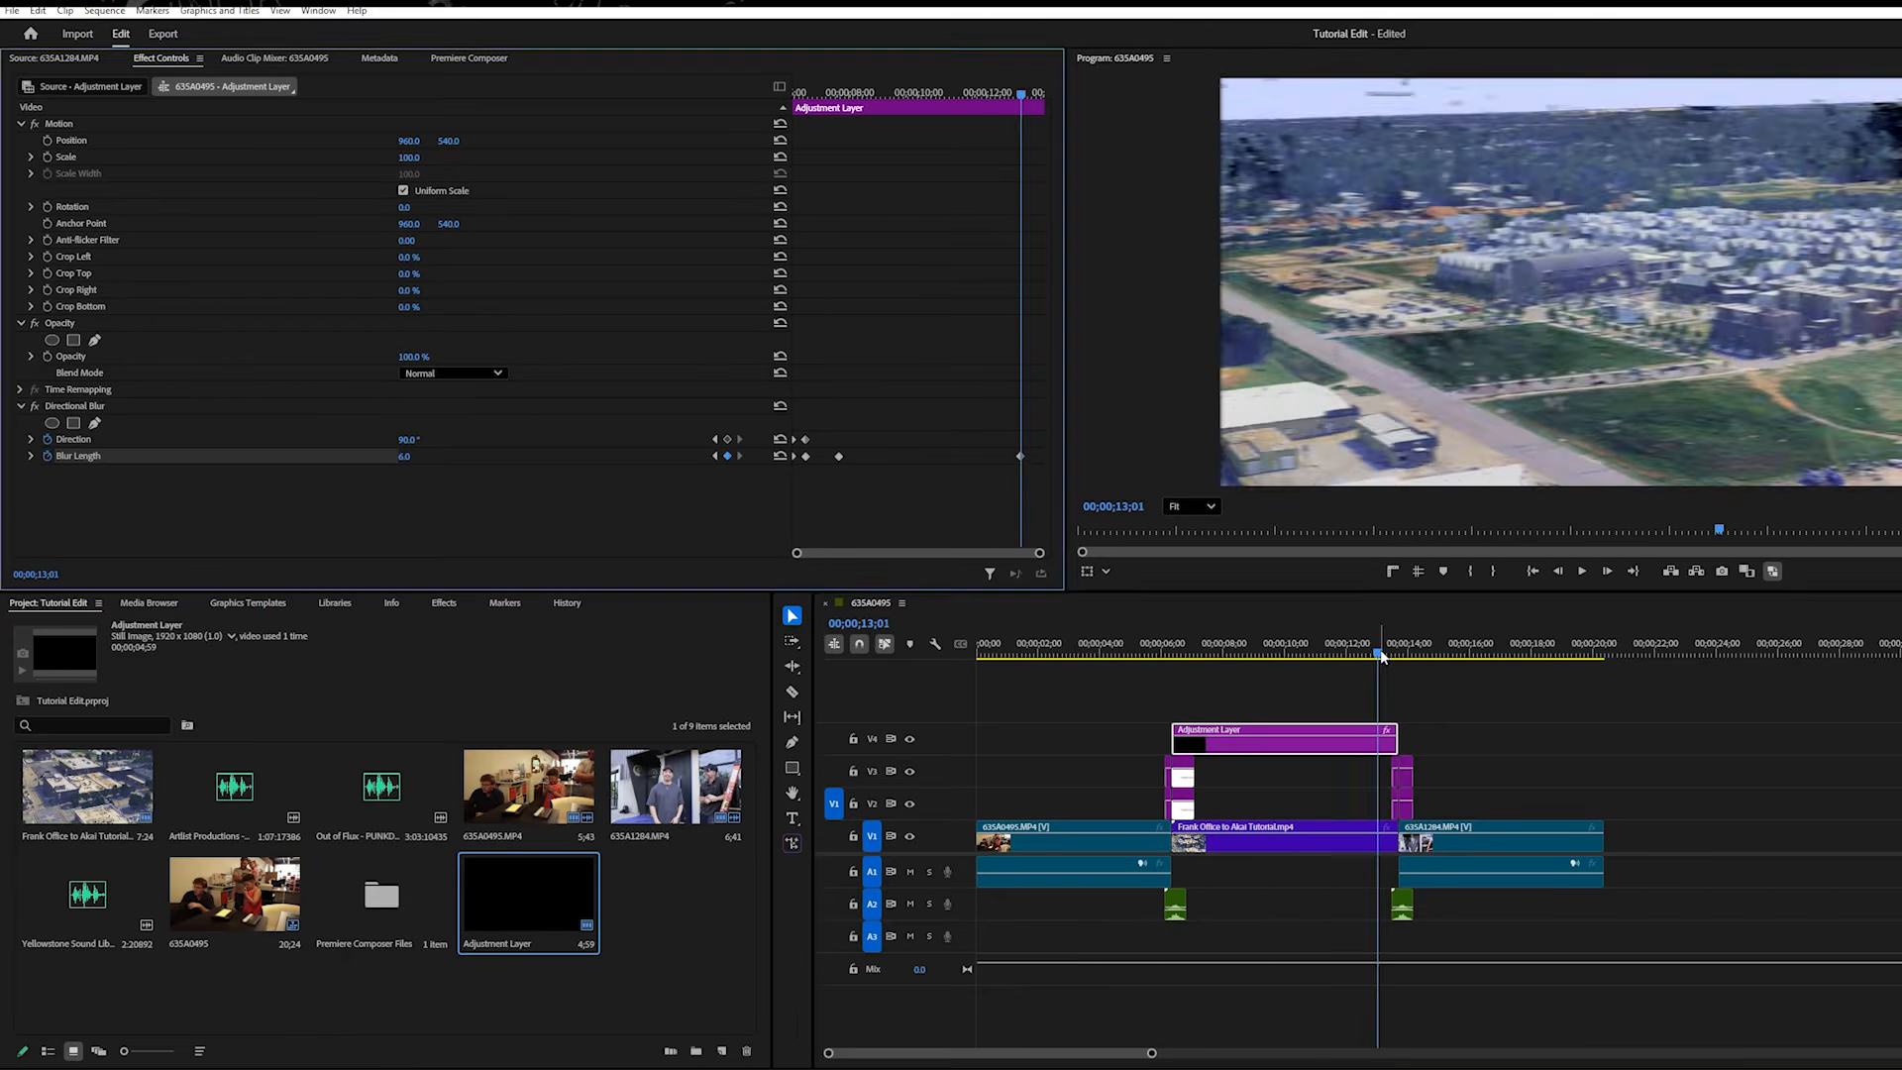
left_click_drag(1382, 655, 1393, 656)
left_click_drag(409, 462, 386, 462)
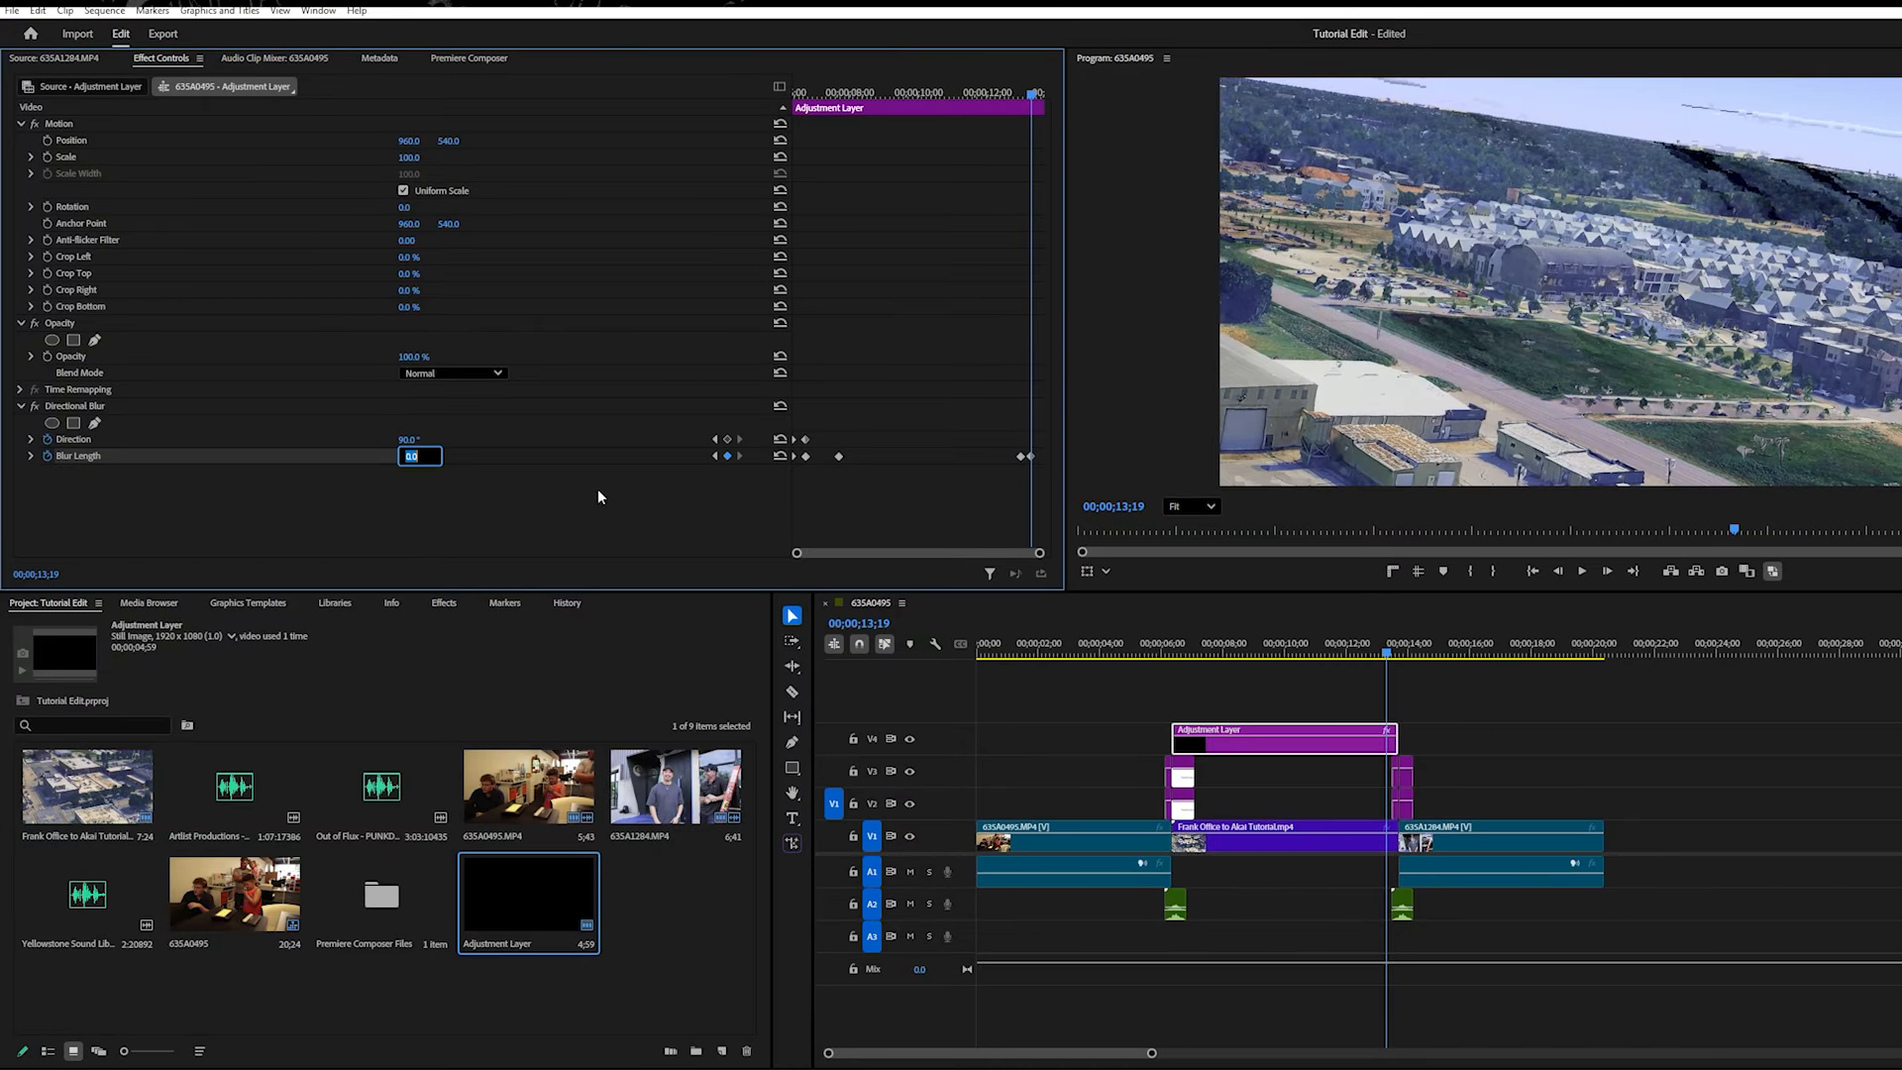
key("Up")
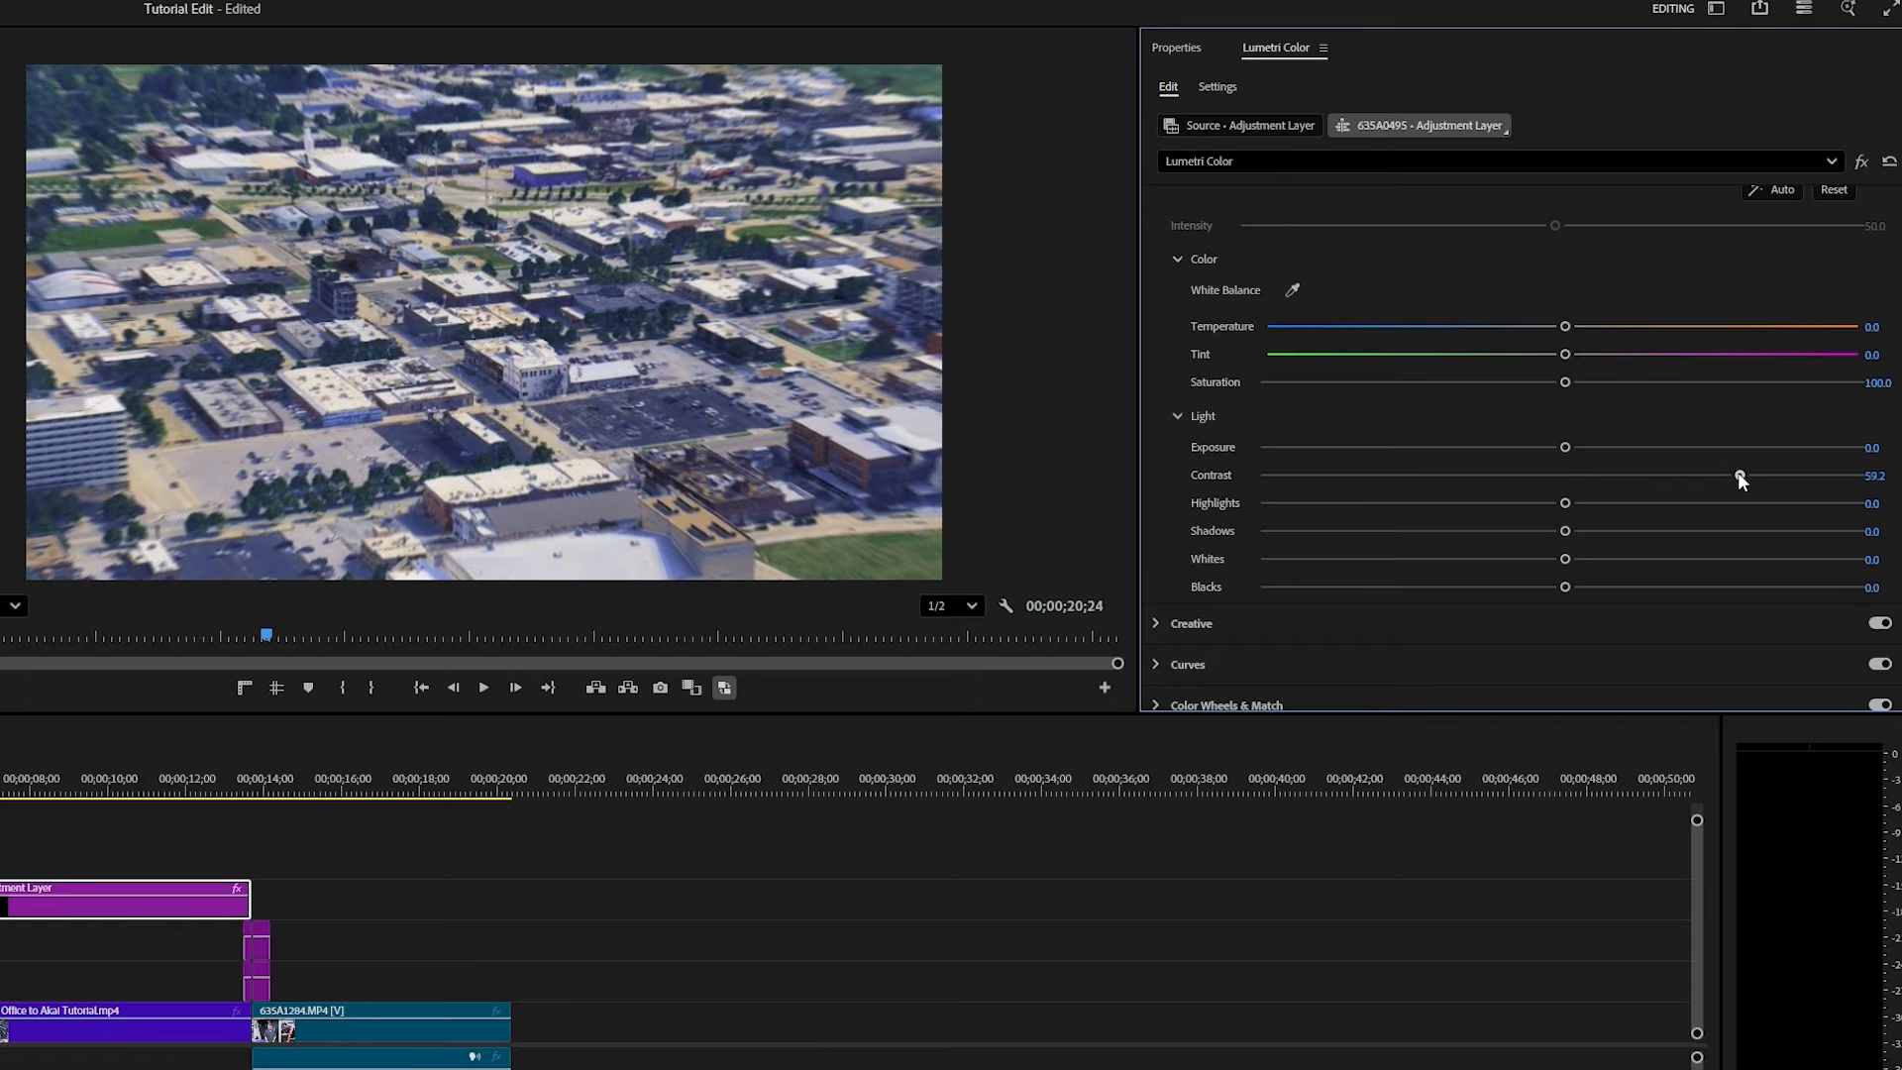
Step: Raise the contrast and saturation of the adjustment layer with Lumetri Color
left_click_drag(1645, 483, 1642, 483)
left_click_drag(1565, 383, 1670, 384)
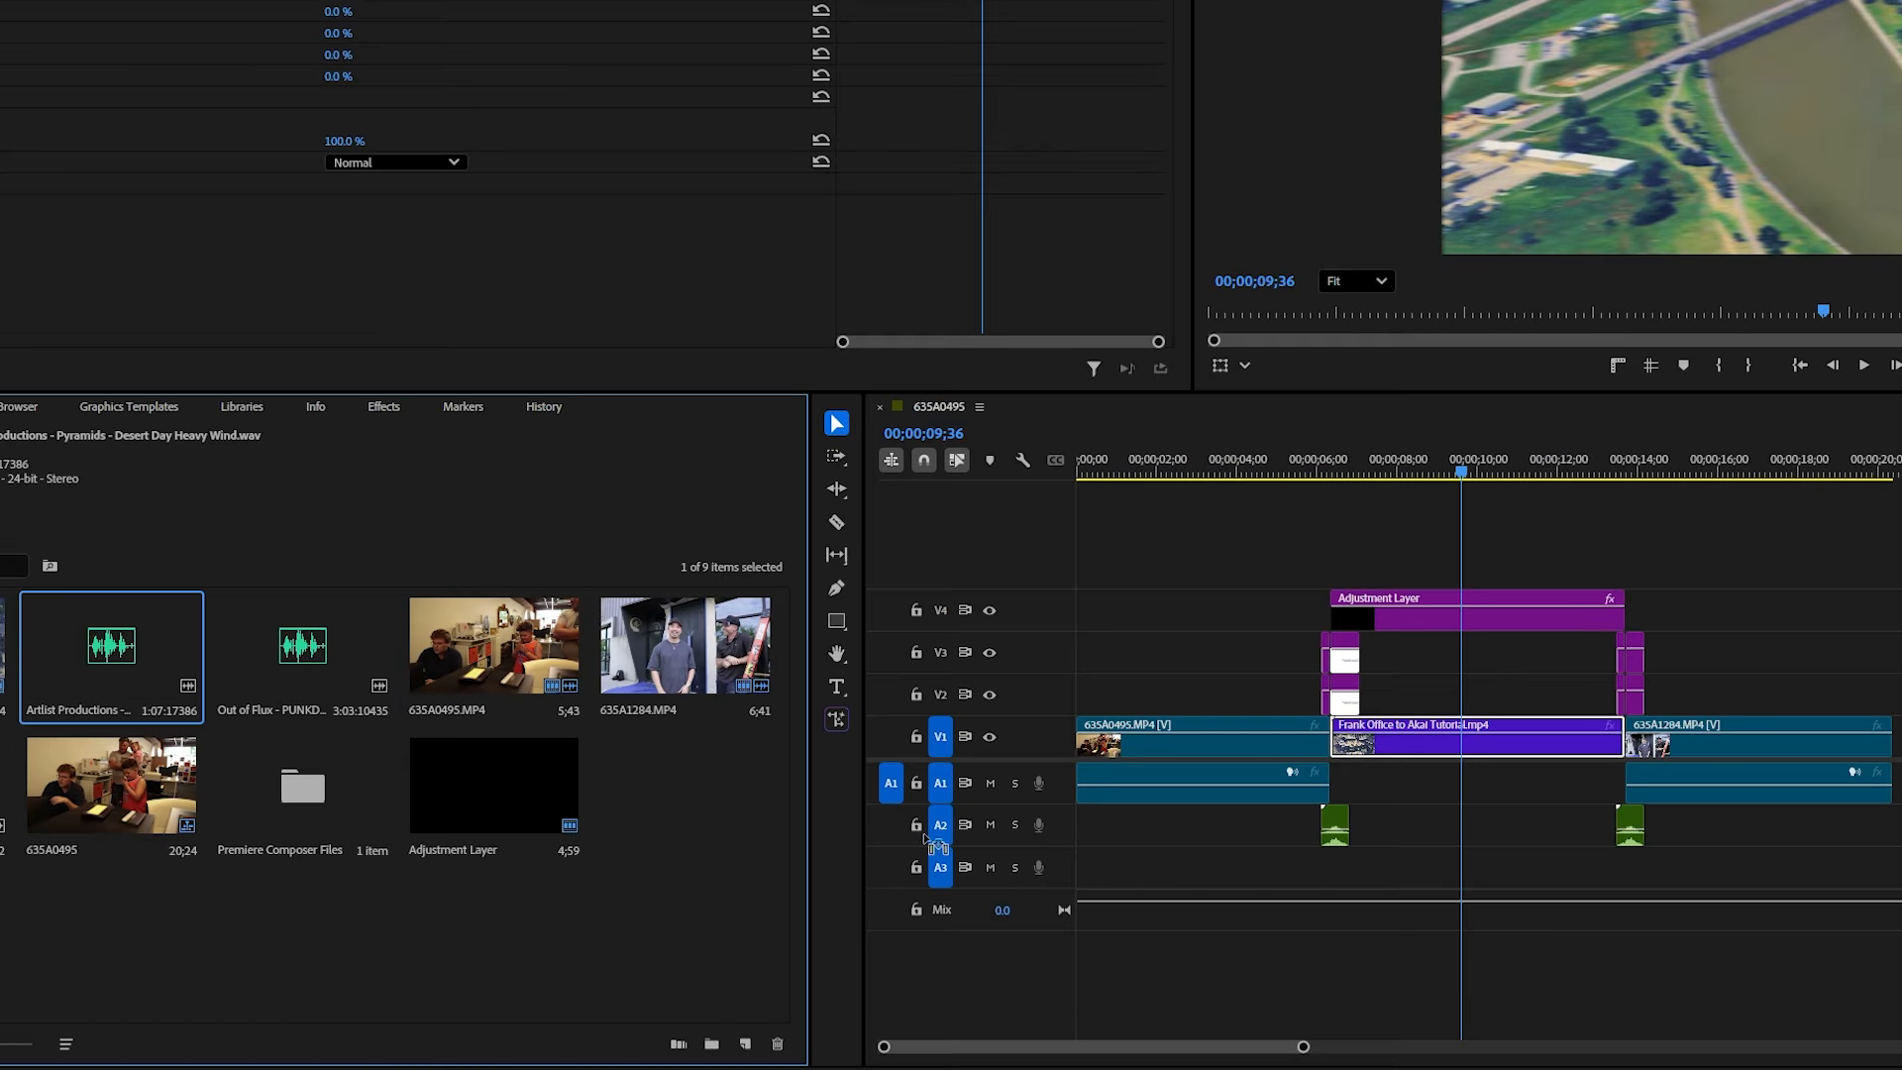
Step: Add the Desert Day Heavy Wind.wav sound on A3 beneath the flight, cut it shortly after the flight ends and delete the remainder
left_click_drag(924, 838, 1327, 892)
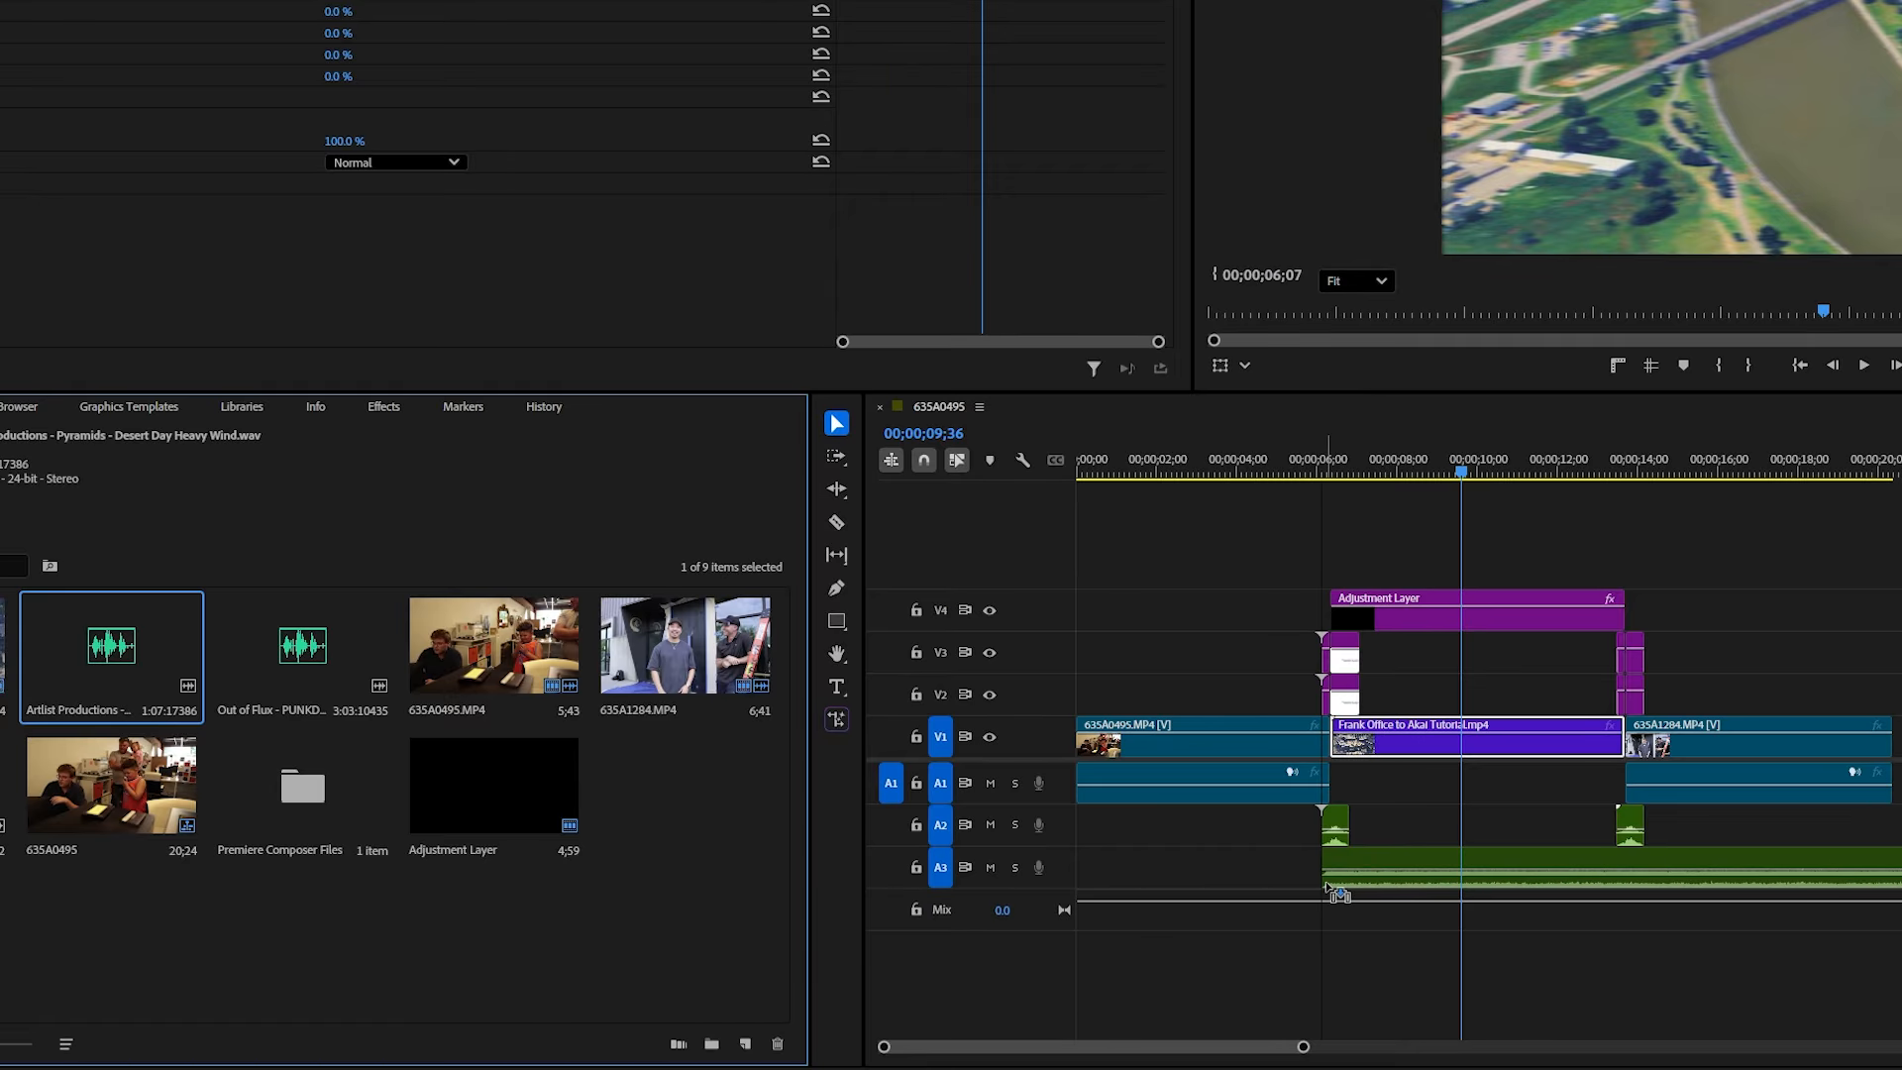
left_click_drag(1327, 892, 1328, 891)
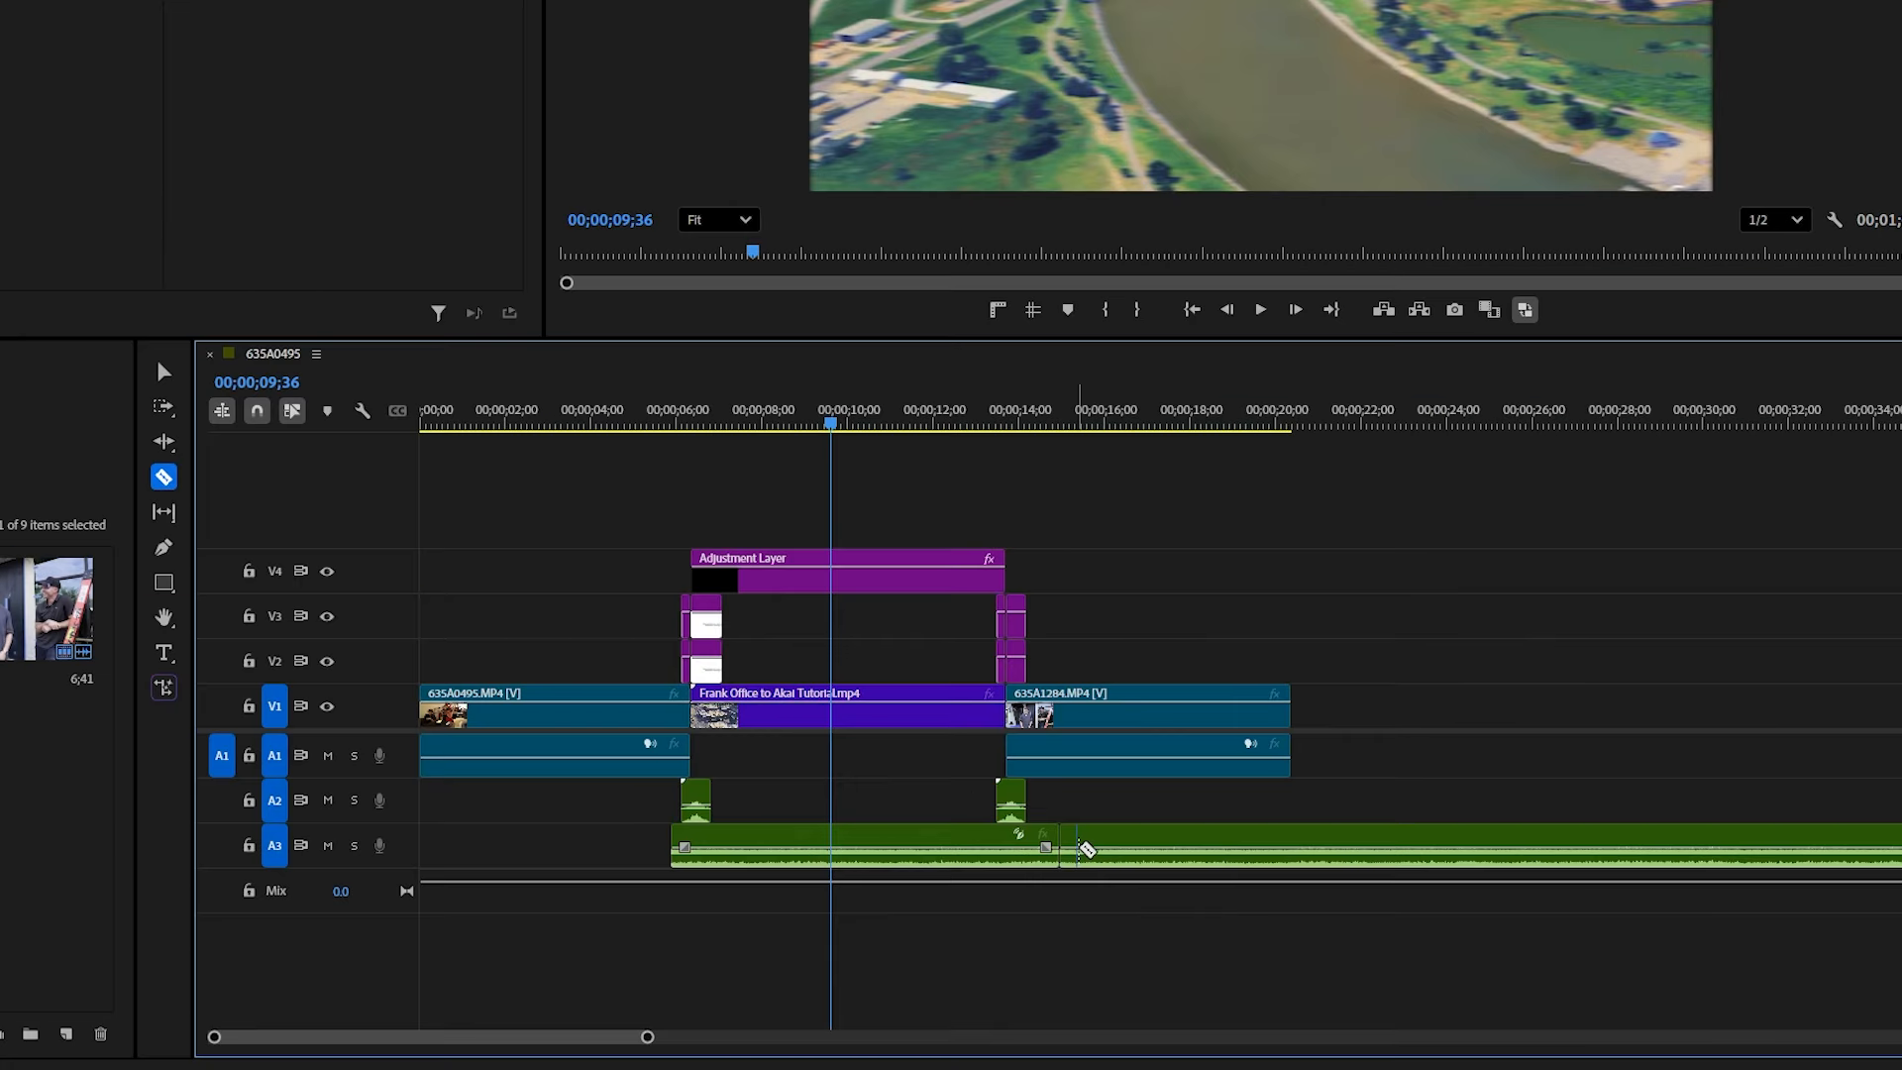
left_click(1735, 874)
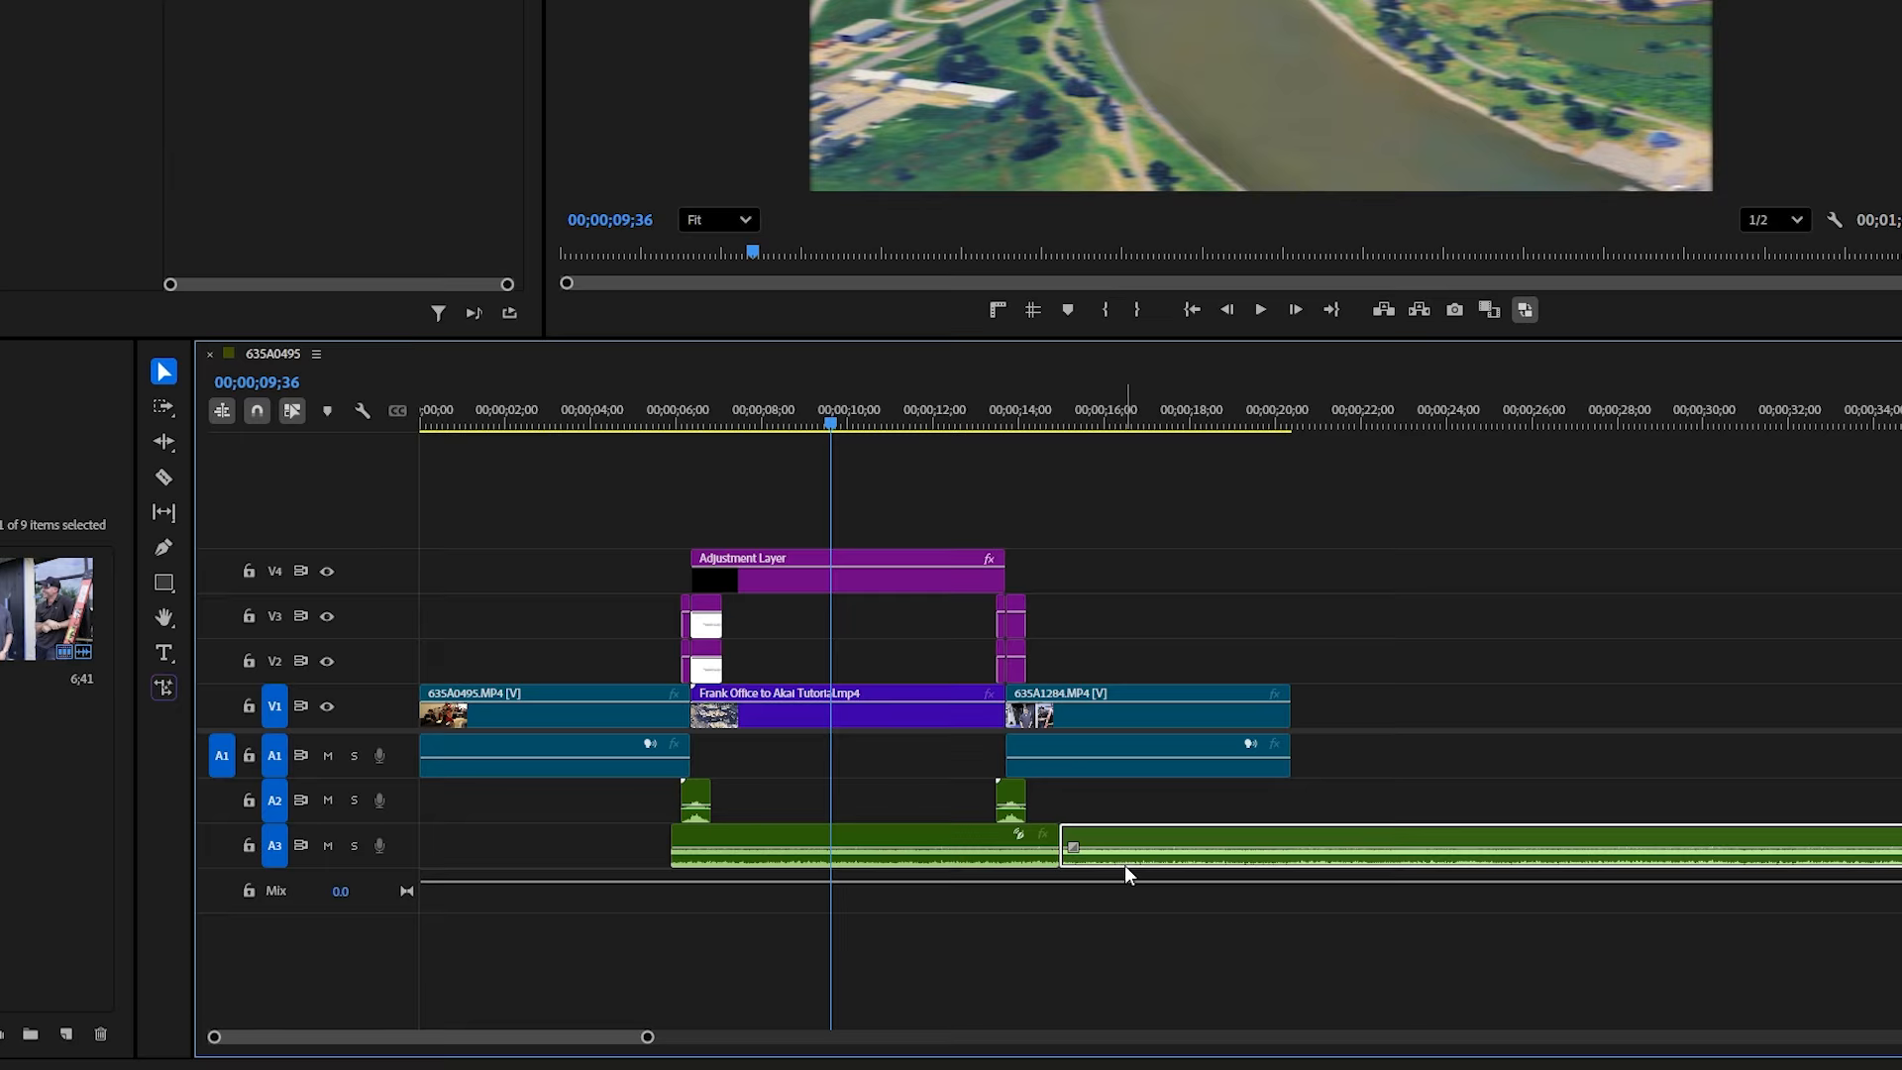
key("Delete")
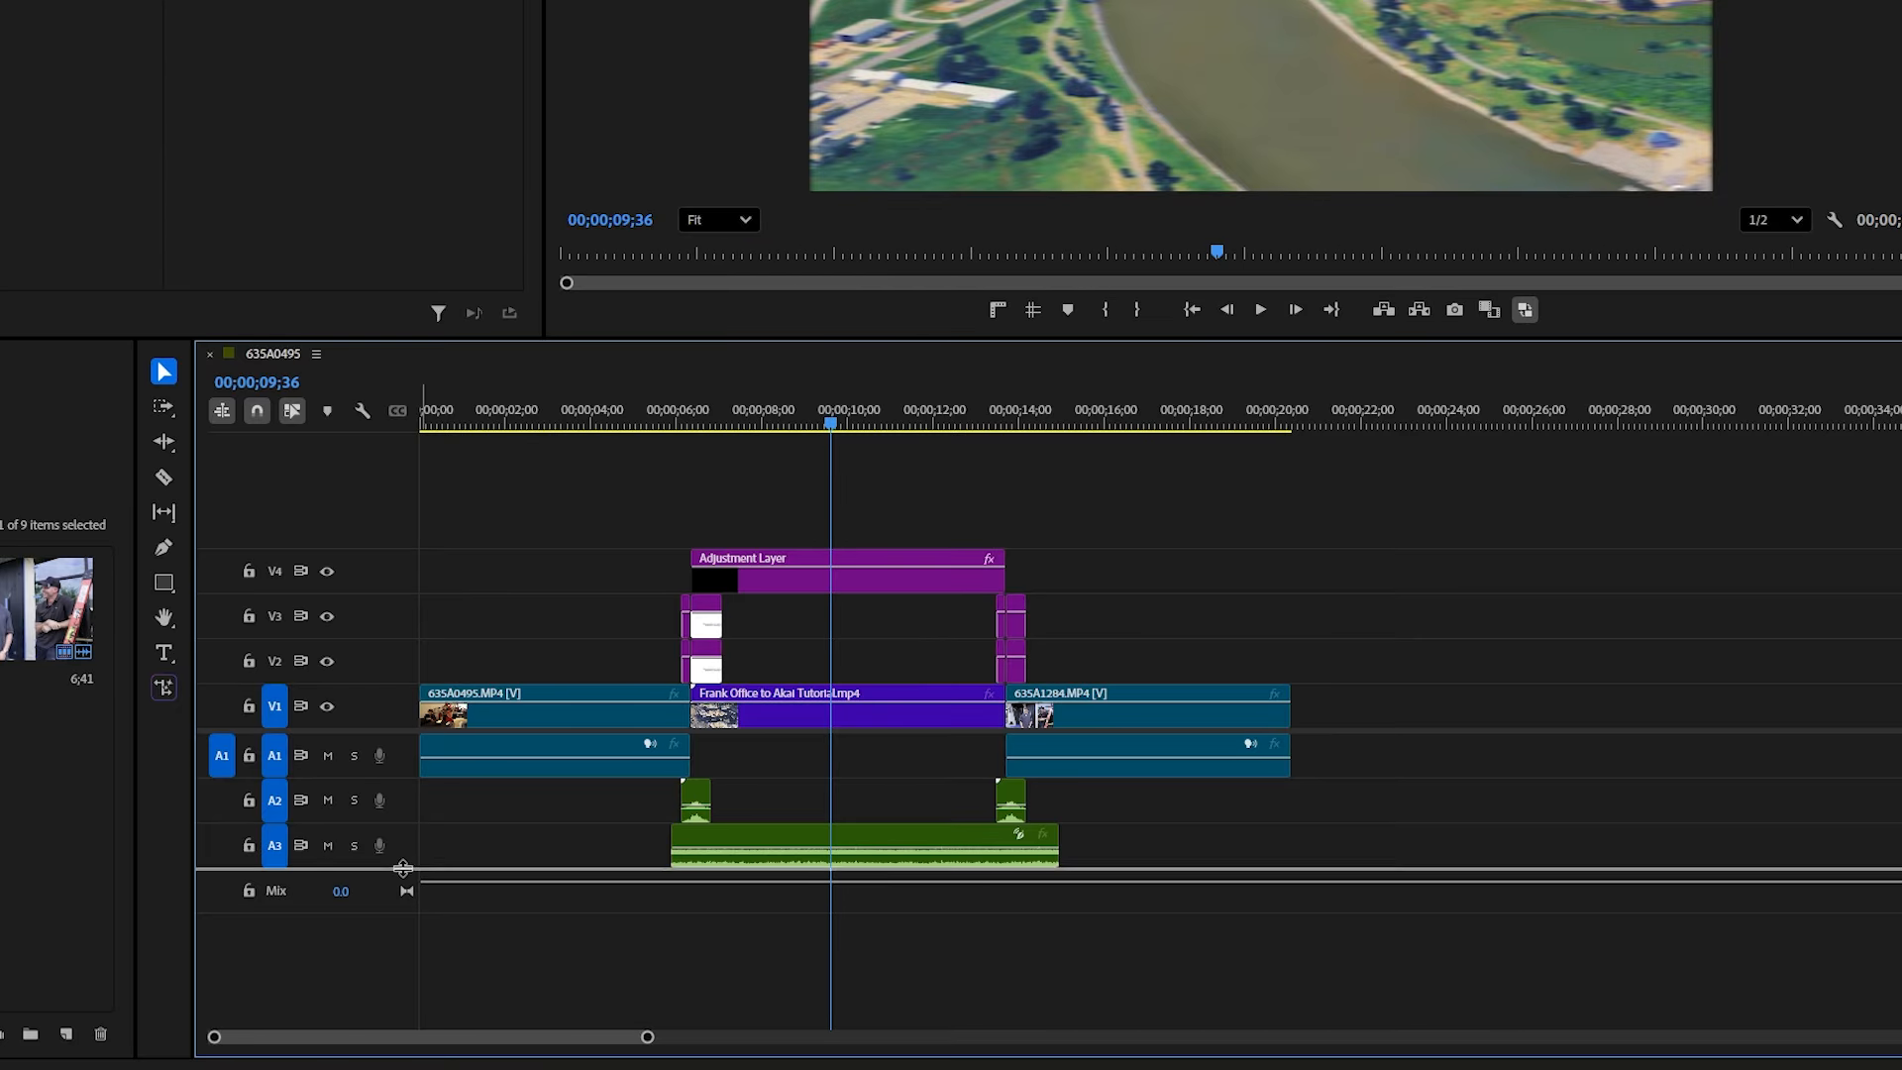
Step: Enlarge track A3 and keyframe the wind sound's volume to rise during the flight, dip at its end and fade out, then preview it
left_click_drag(402, 868, 402, 935)
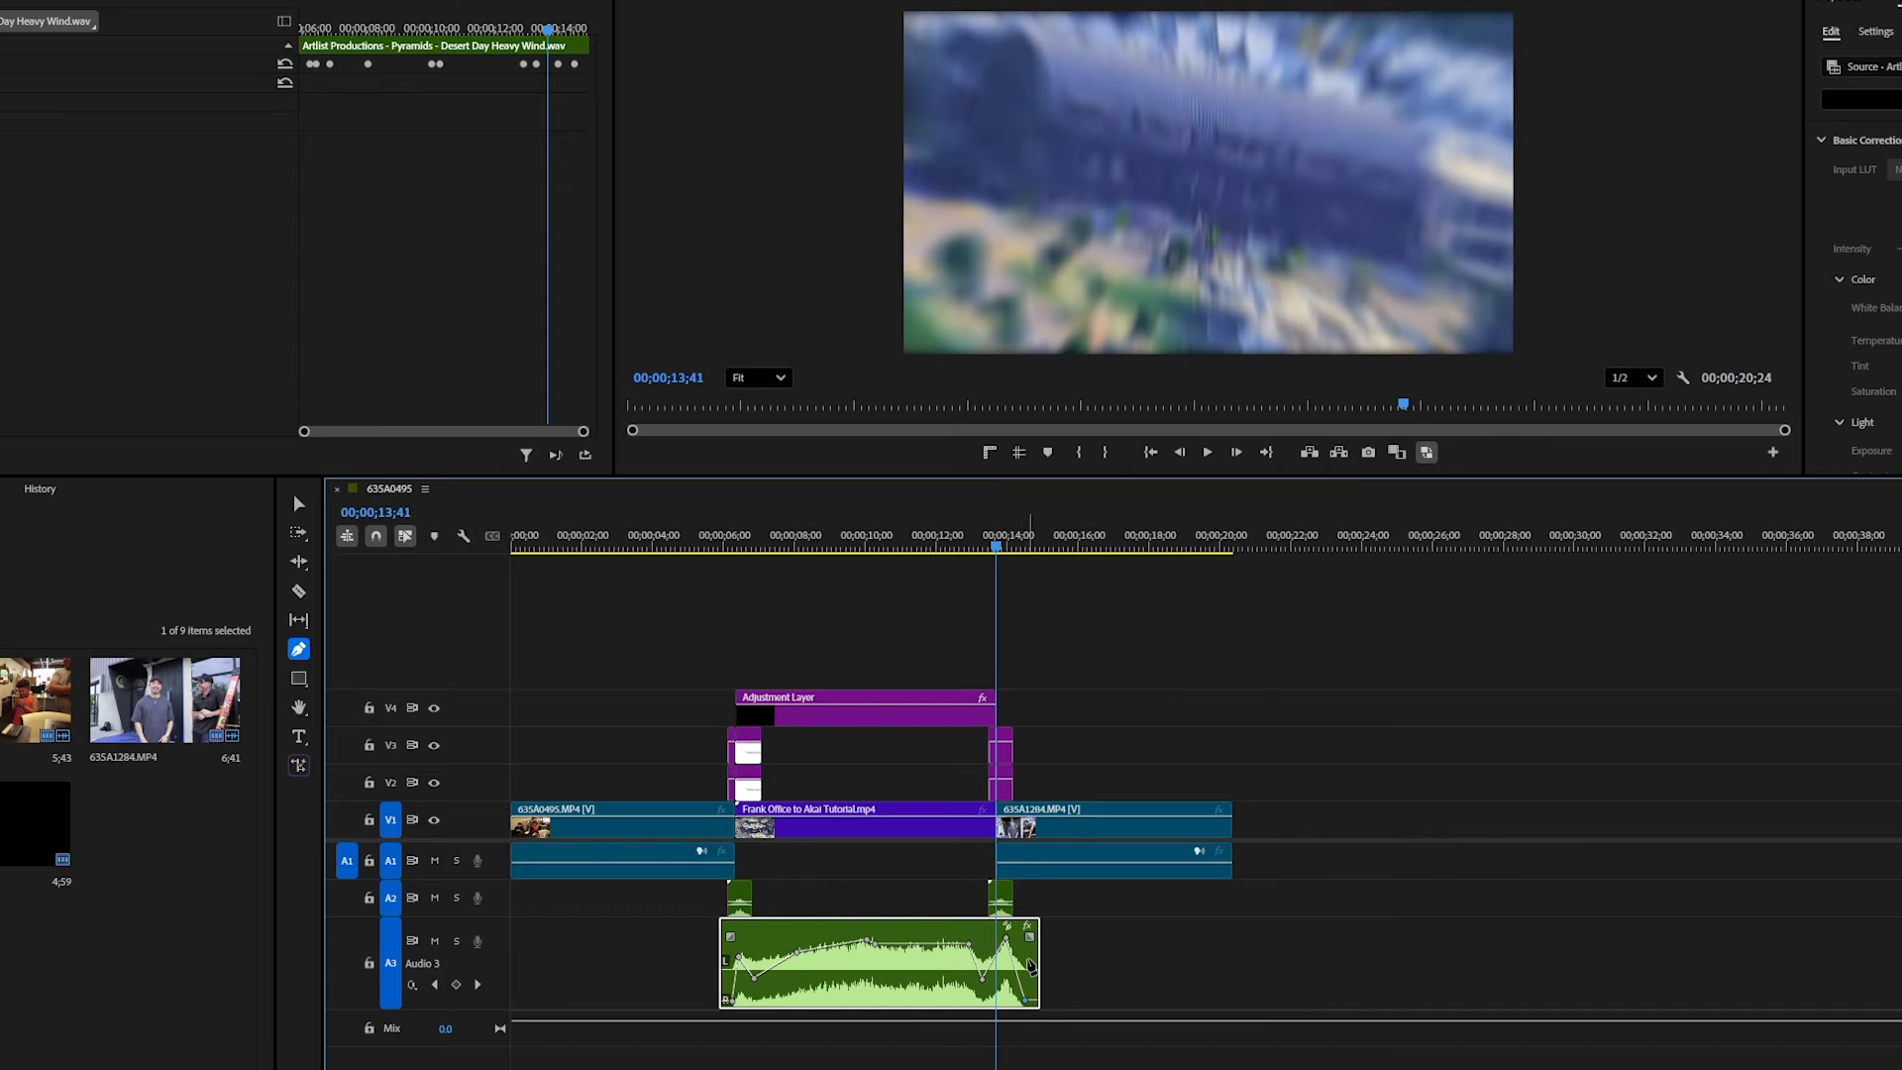
key("v")
left_click_drag(1030, 548, 954, 548)
key("space")
key("space")
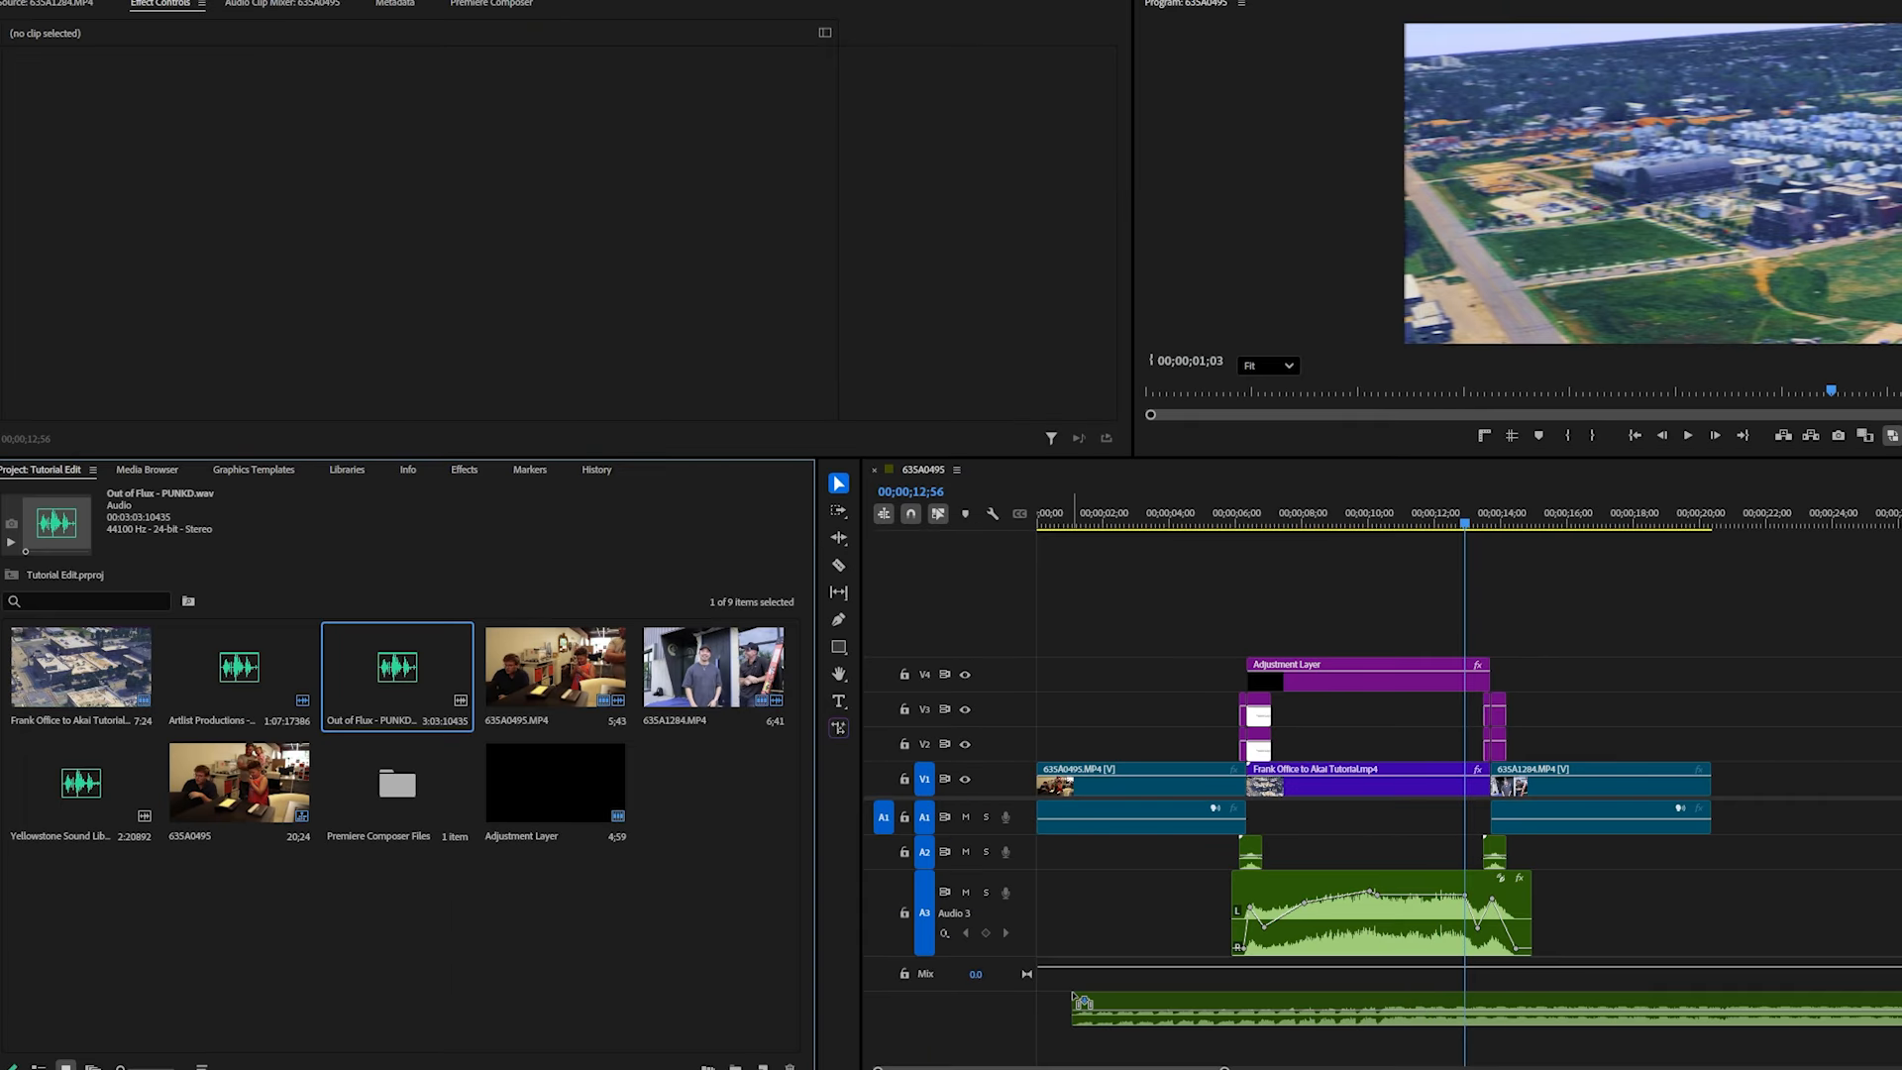
Step: Add Out of Flux - PUNKD.wav on A4 from the sequence start and keyframe its volume louder during the flight and lower under both clips
left_click_drag(1032, 997, 1032, 994)
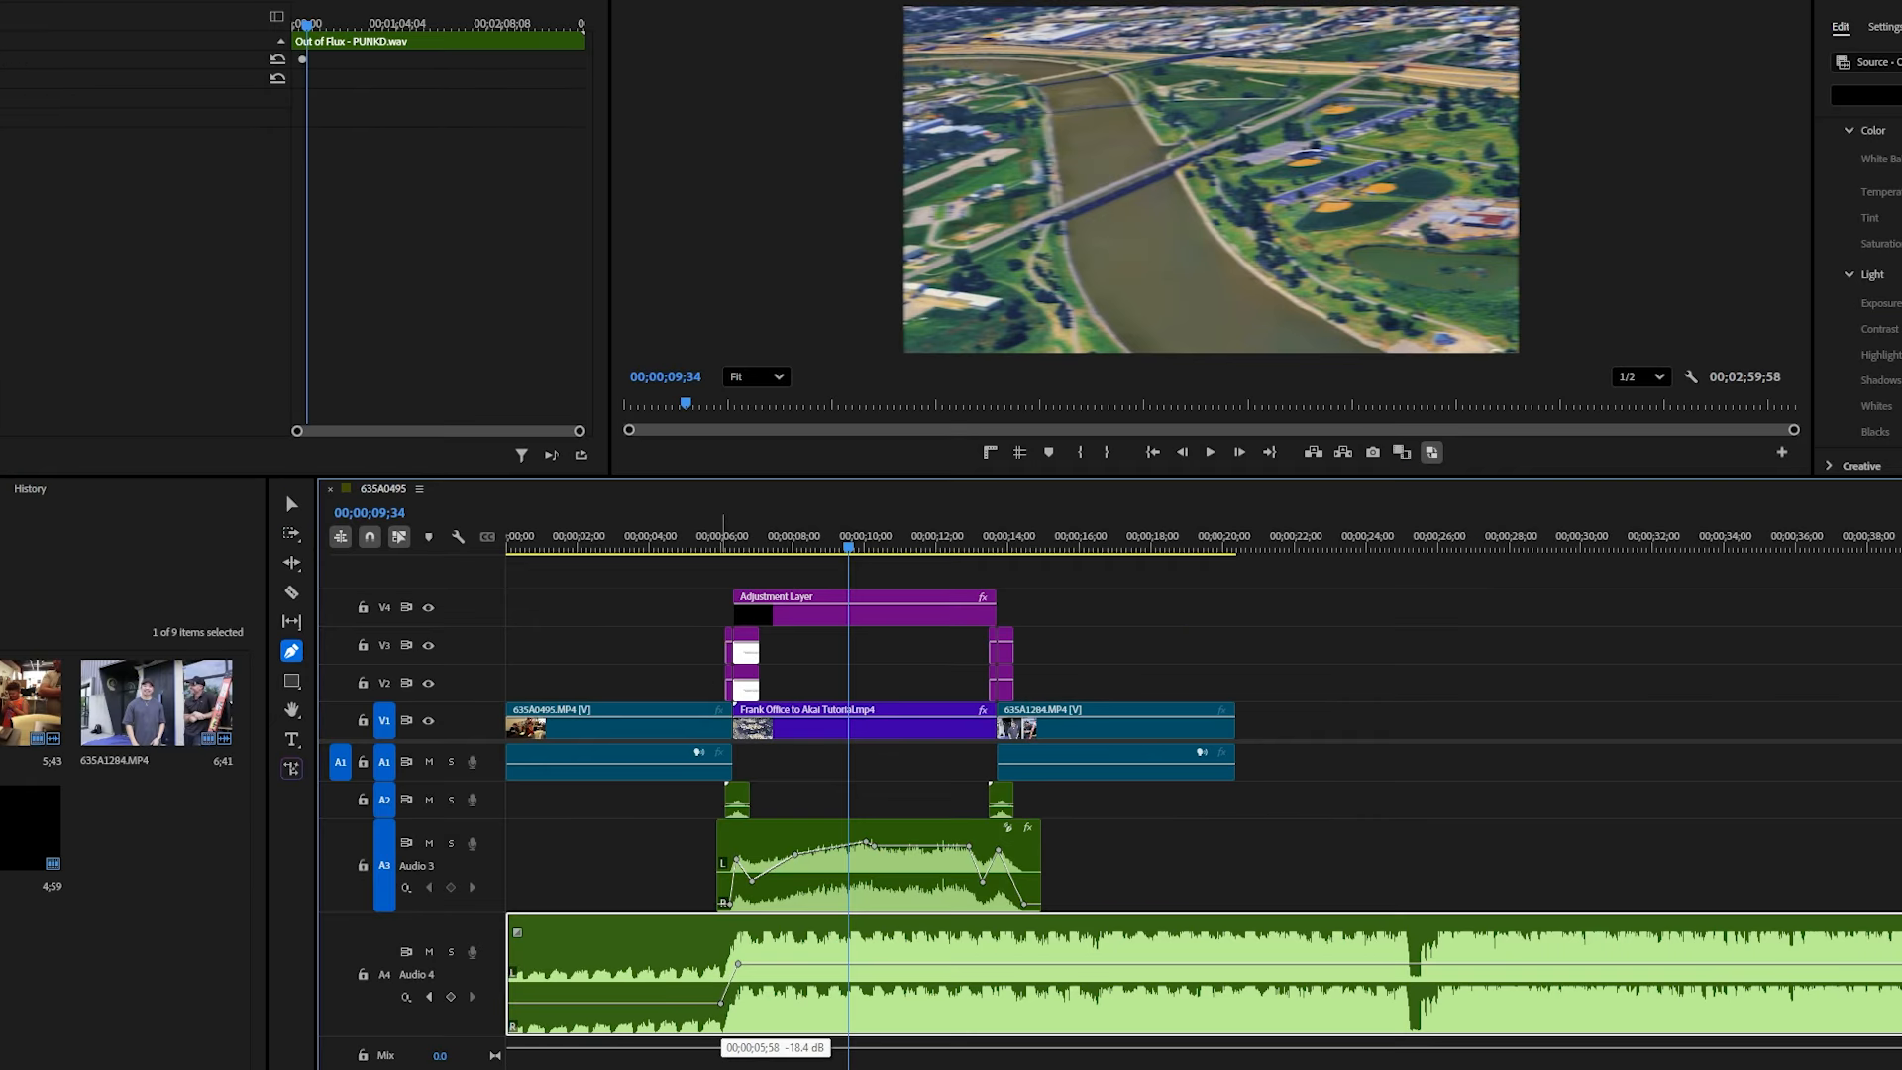
key("v")
key("Home")
key("space")
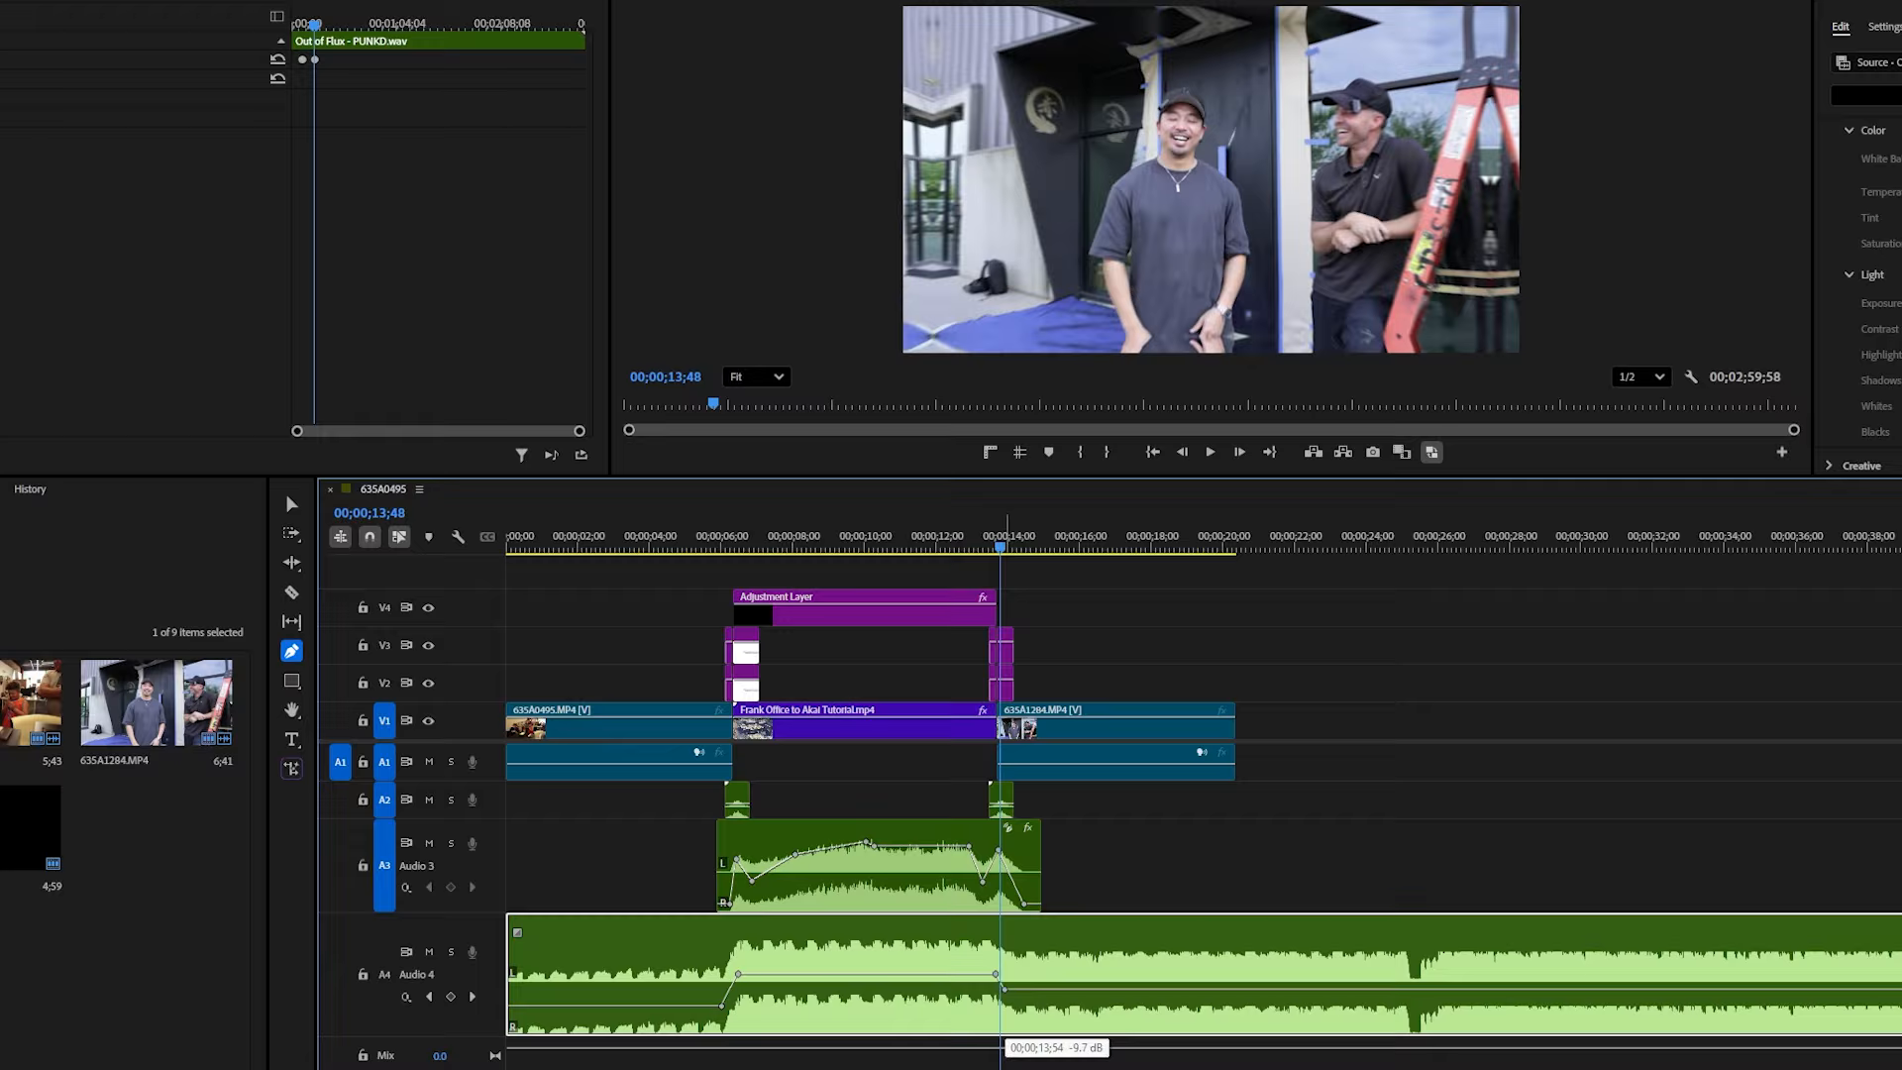
left_click_drag(1002, 985, 1002, 1002)
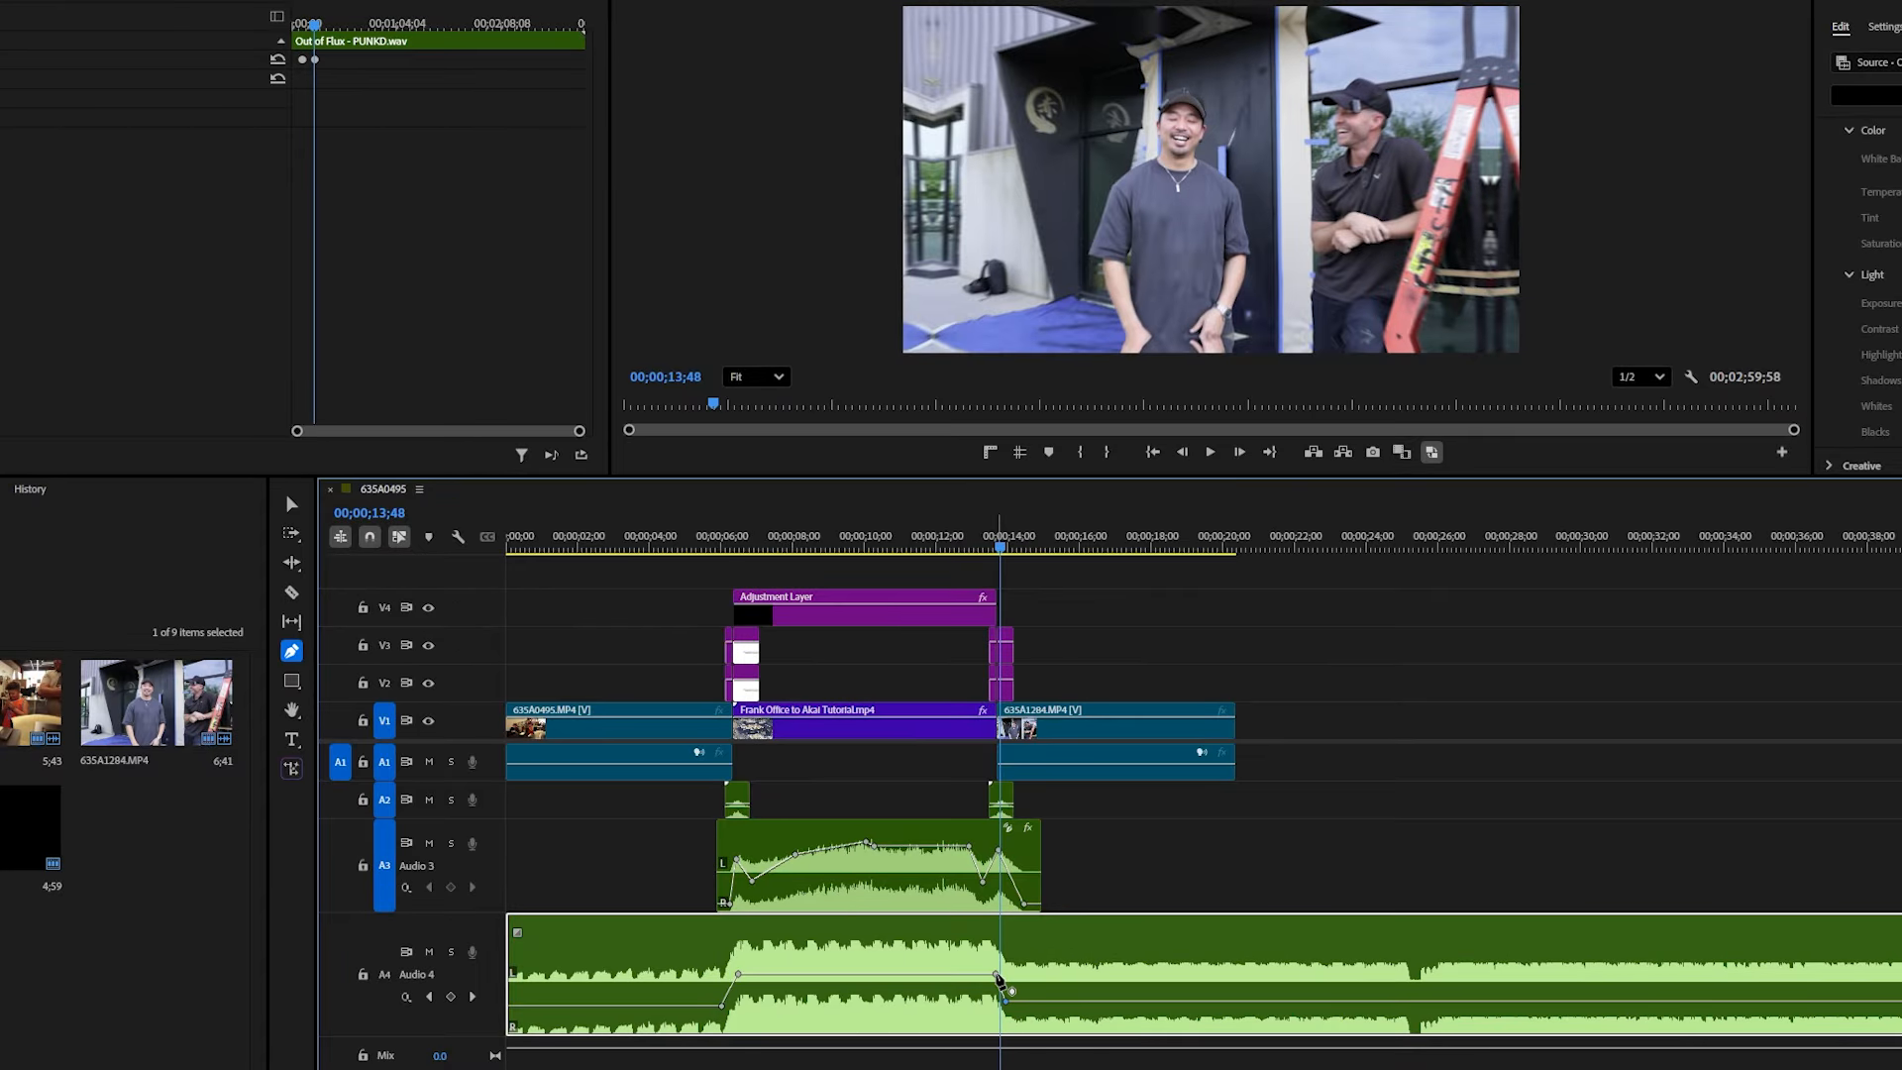